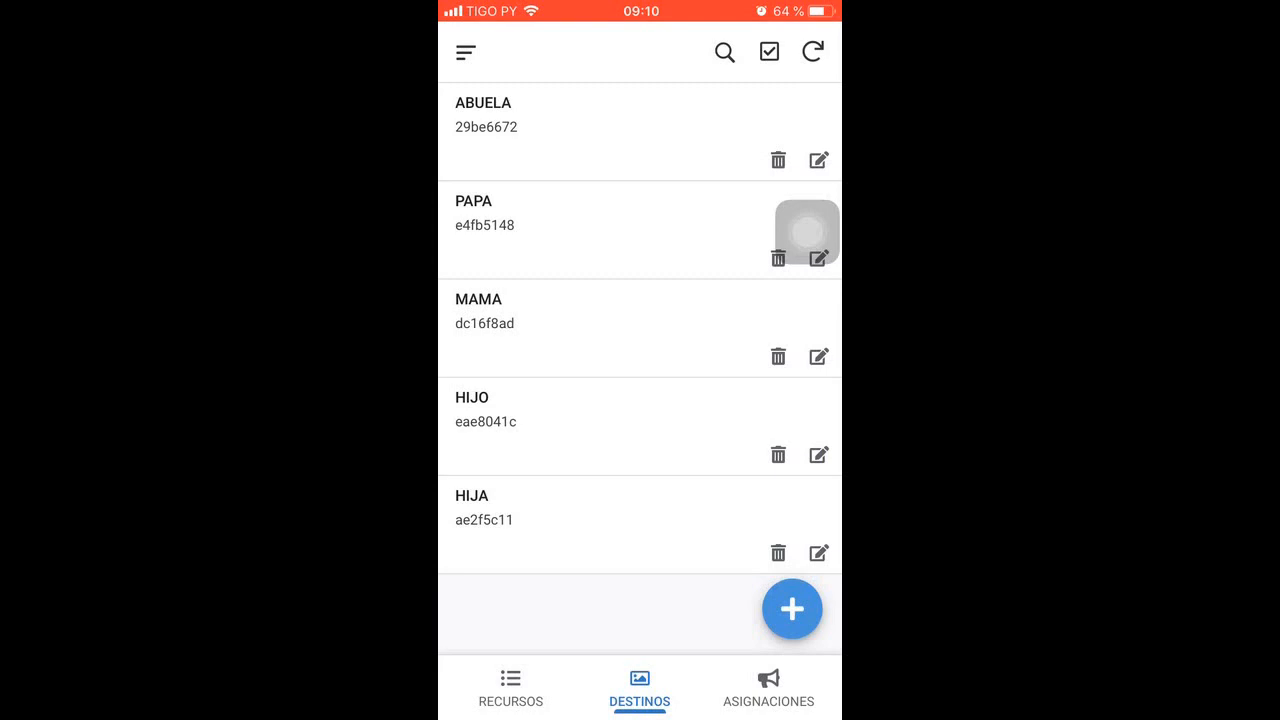
Review the details of the RAQUETA and GUITARRA assignments in the ASIGNACIONES list
left_click(540, 120)
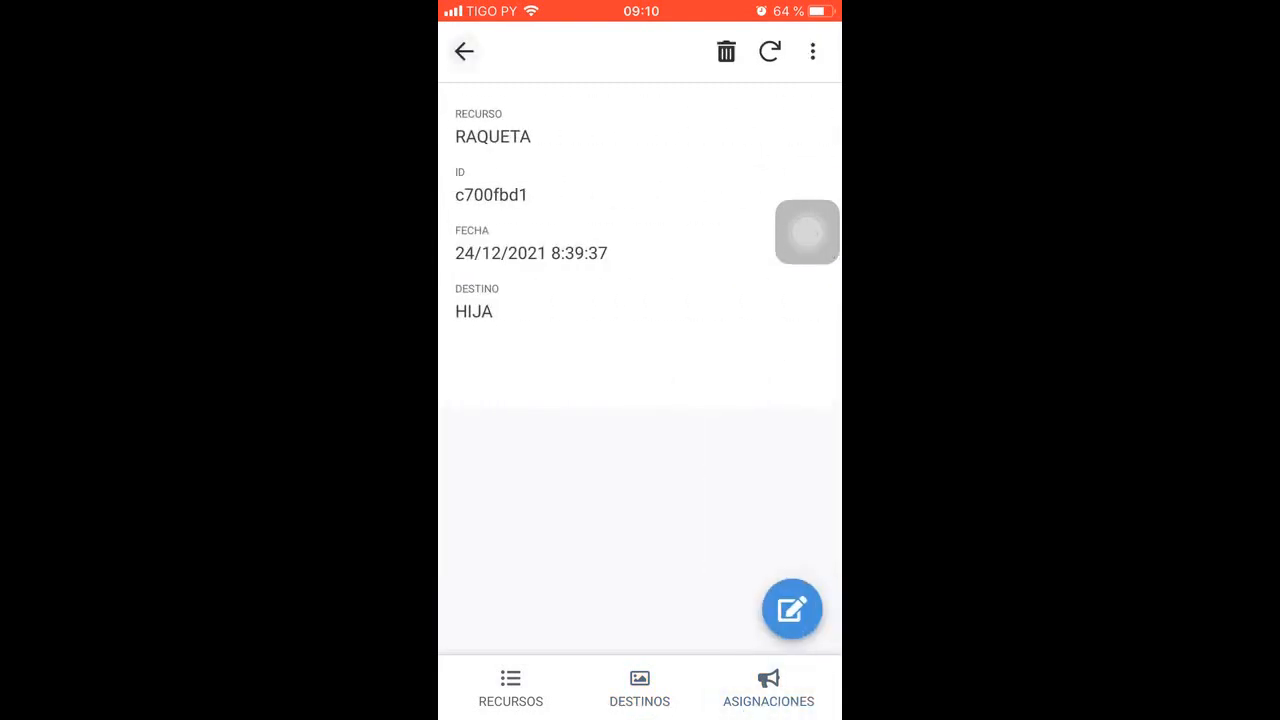
left_click(464, 51)
left_click(540, 218)
left_click(464, 51)
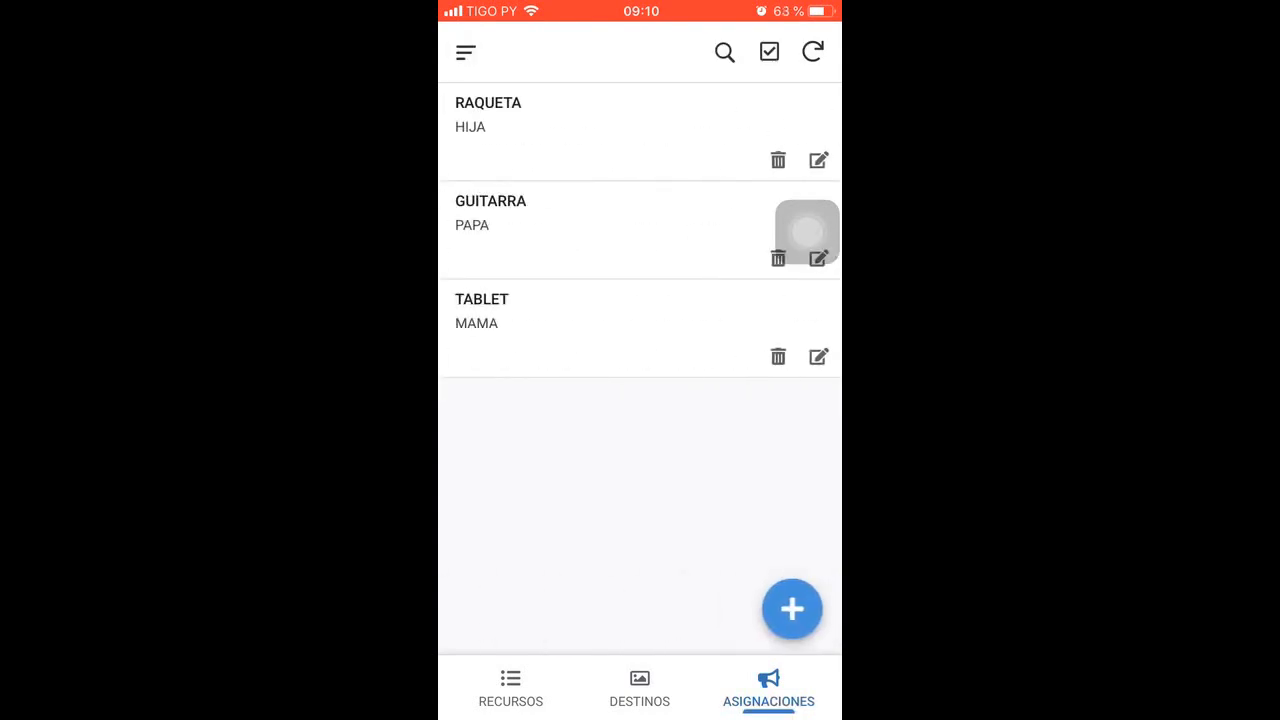
Add and save an assignment giving resource BICICLETA to destination HIJO, with the OBS note "Jo jo jo"
left_click(792, 608)
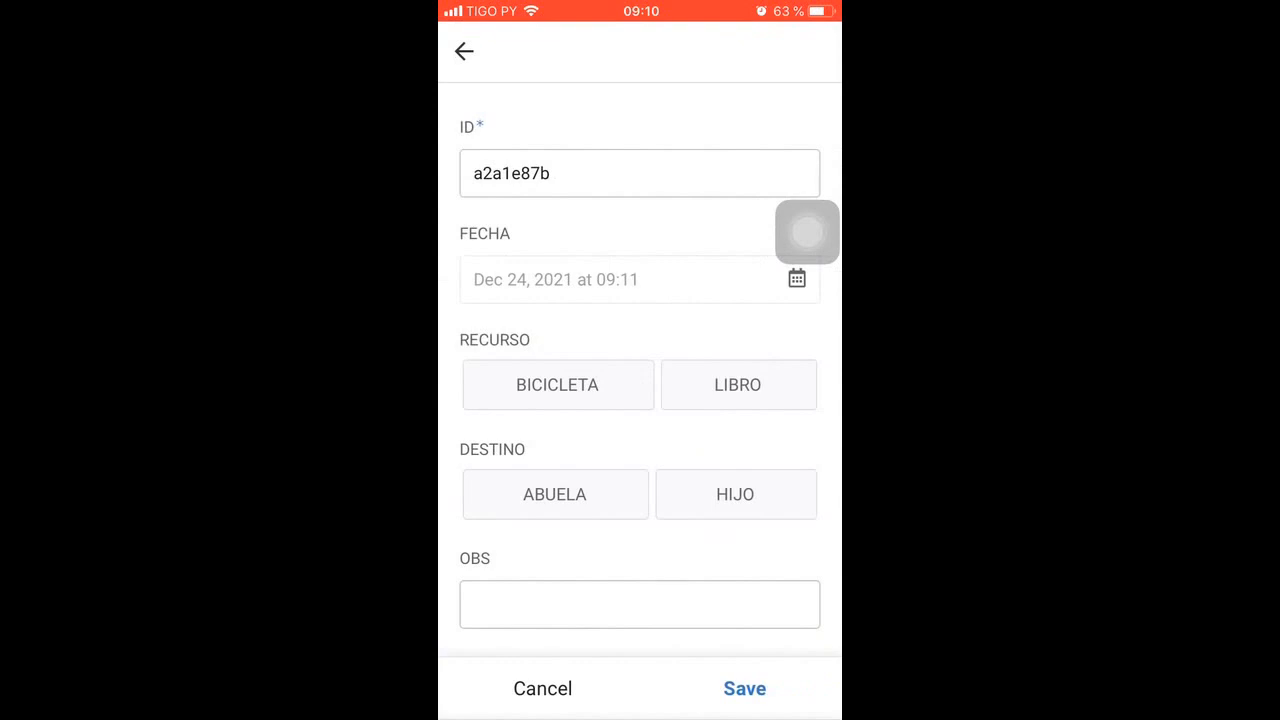
left_click(558, 384)
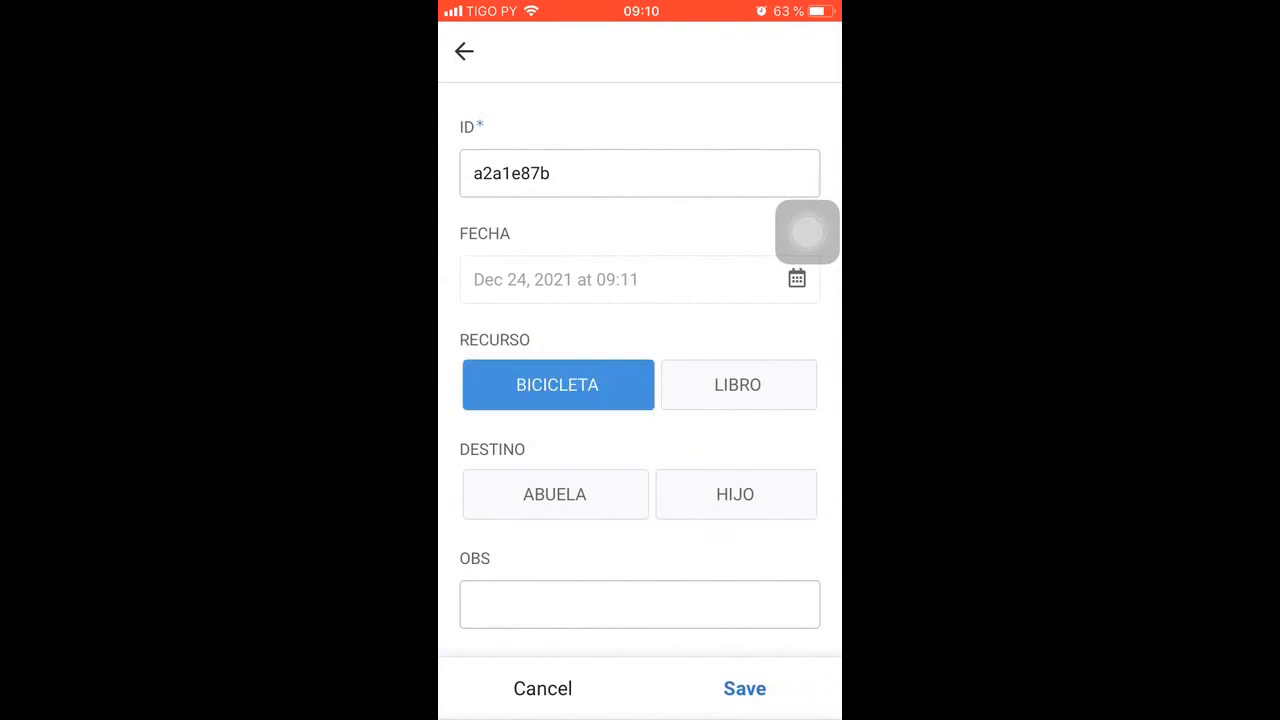
left_click(736, 494)
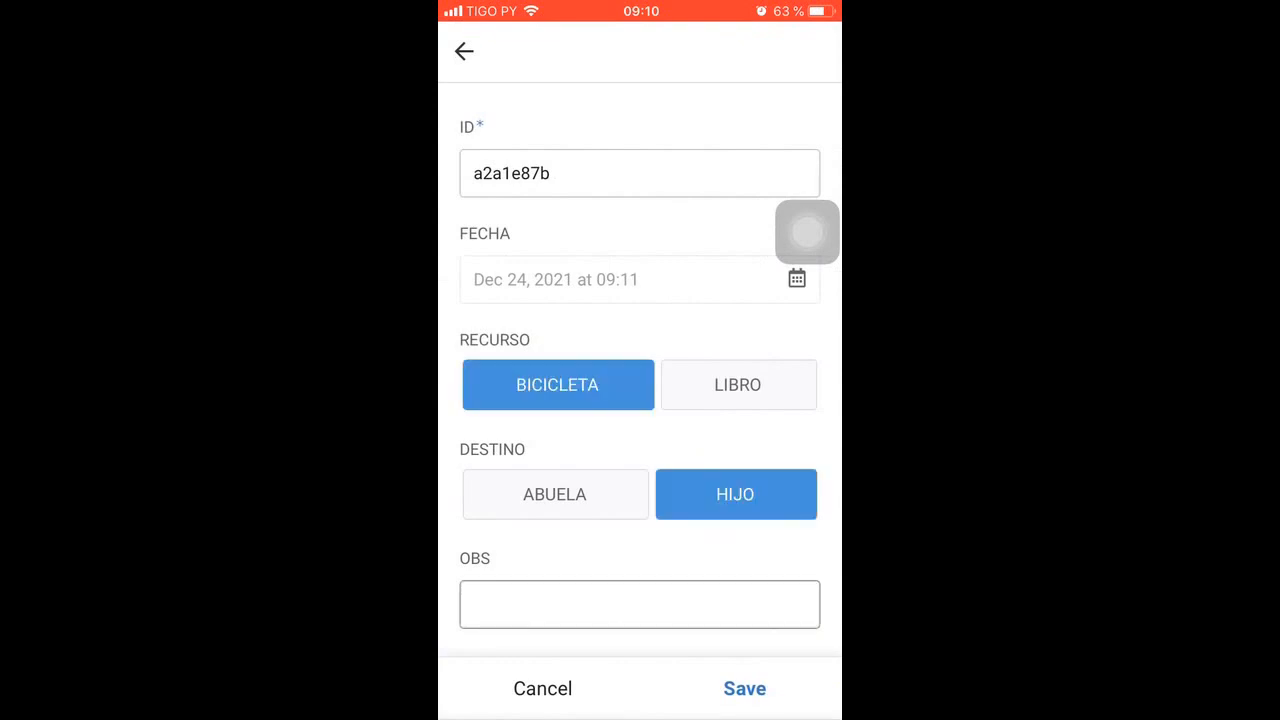
left_click(640, 604)
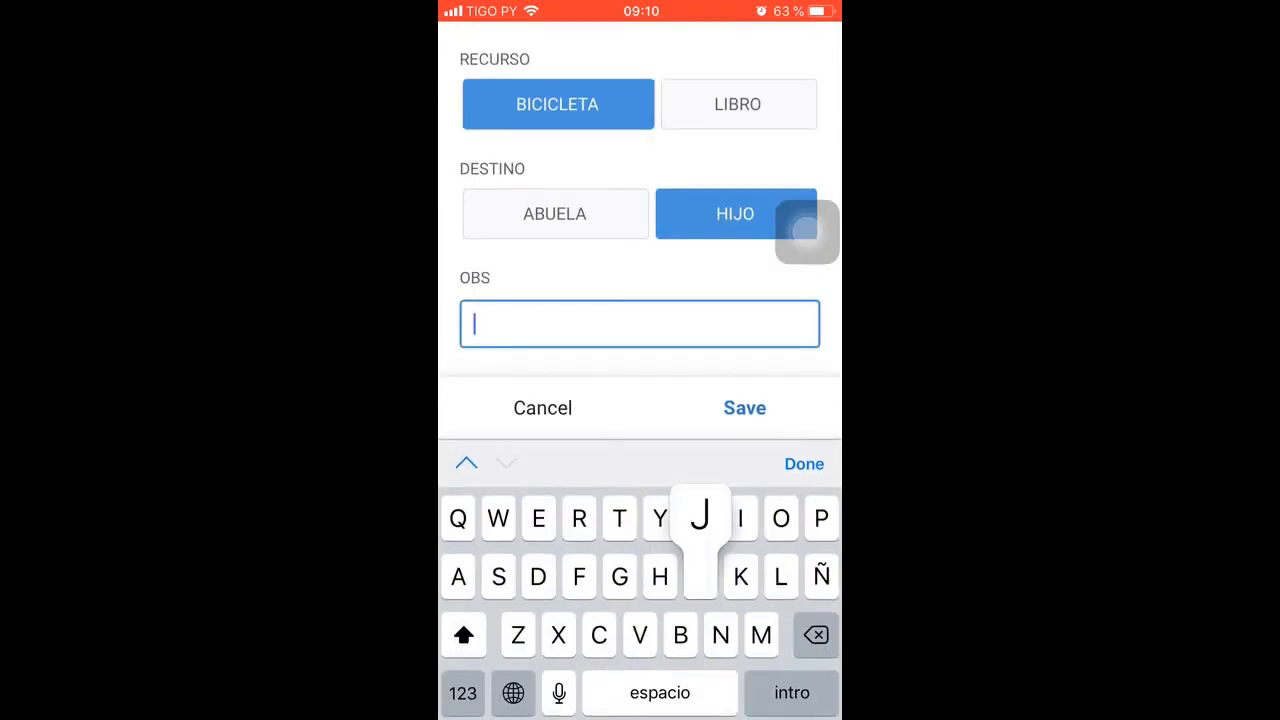
type("Jo jo jo")
left_click(804, 464)
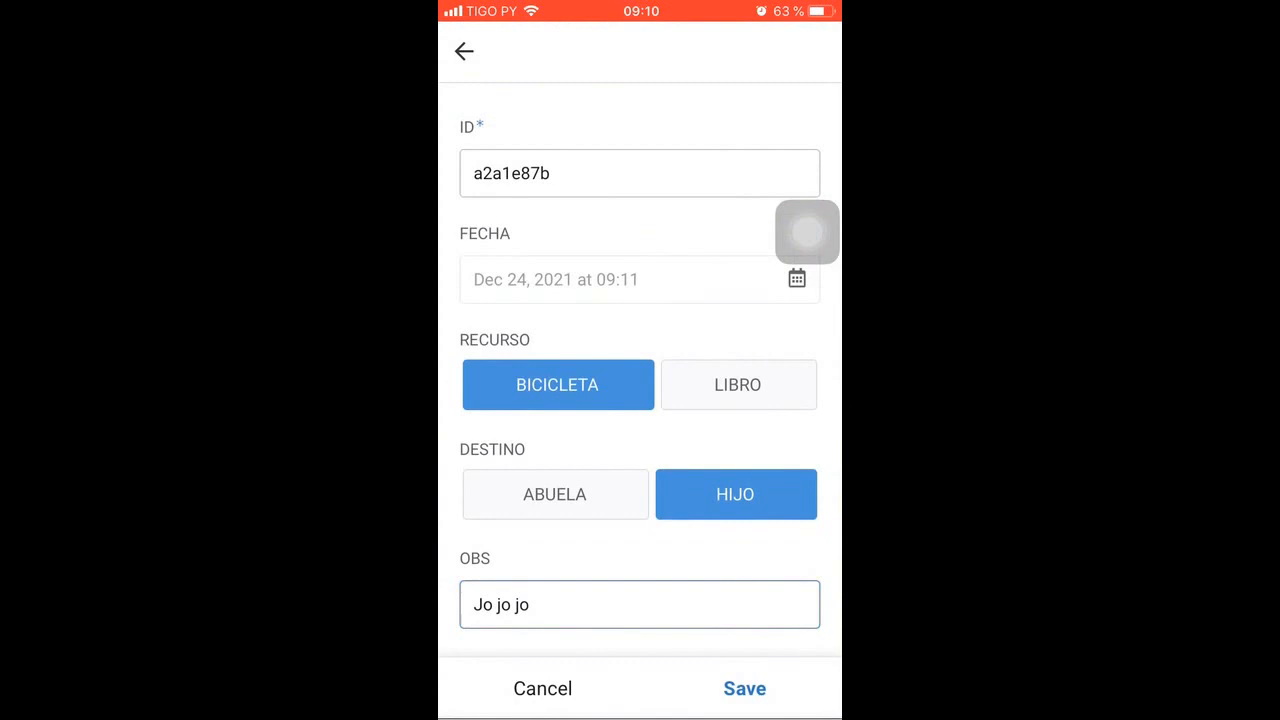
left_click(744, 688)
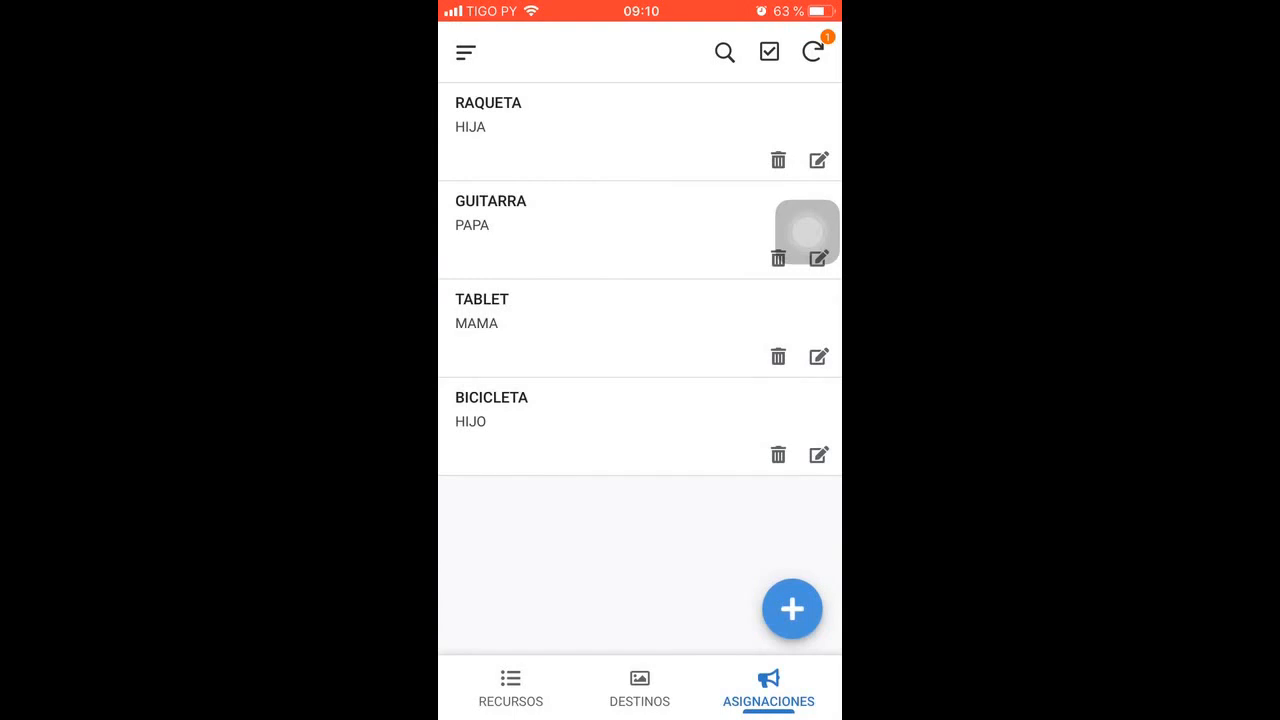
Add and save an assignment giving resource LIBRO to destination ABUELA, with the OBS note "Feliz navidad"
left_click(792, 608)
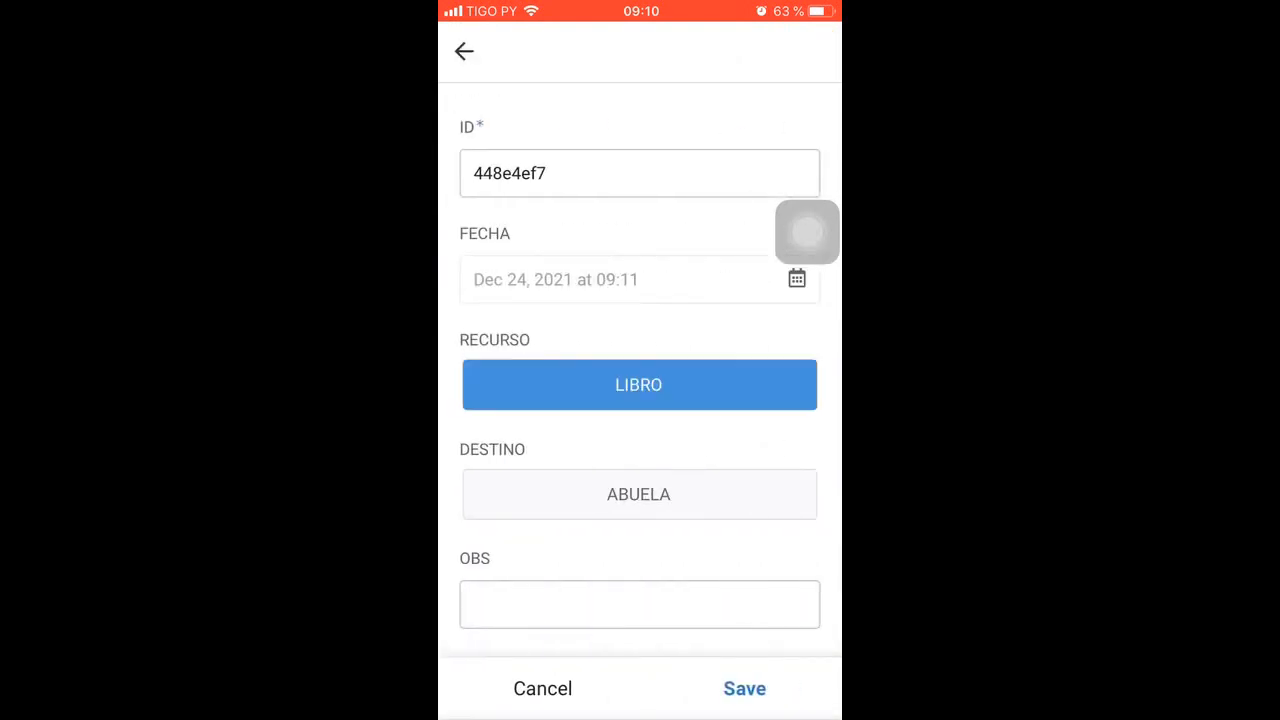
left_click(640, 604)
type("Feliz ")
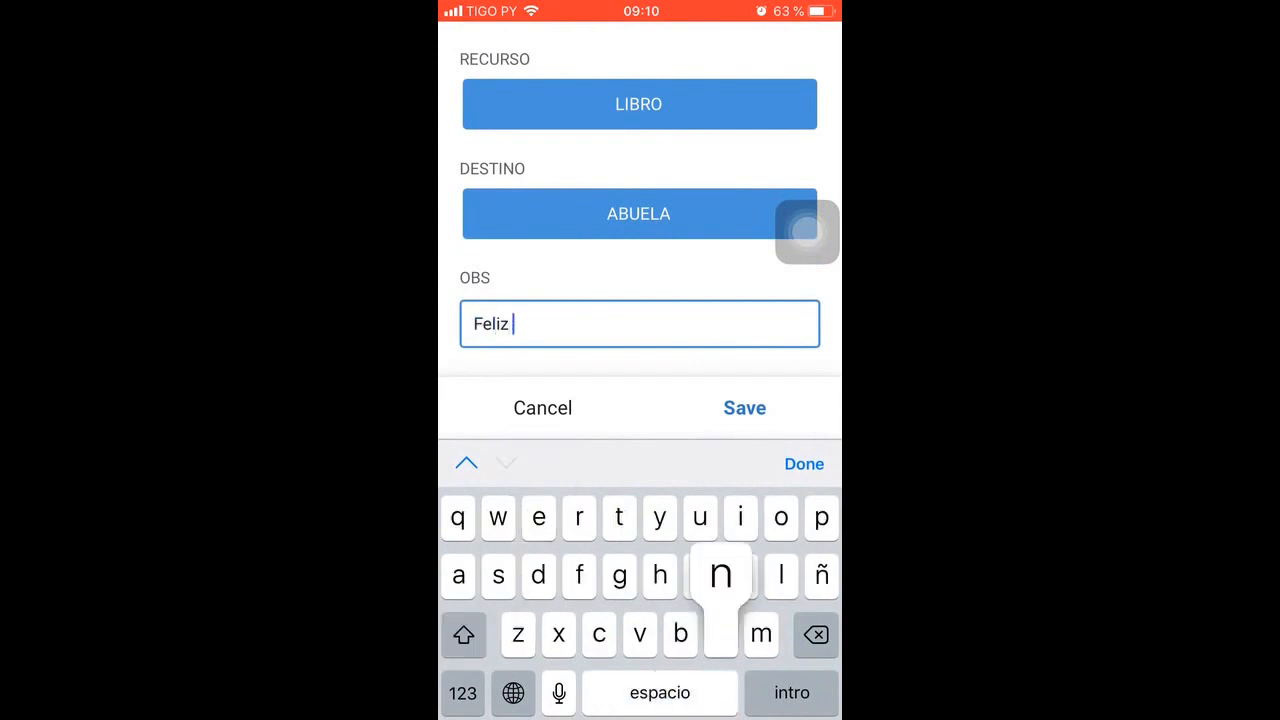
type("navidad")
key("Return")
left_click(744, 688)
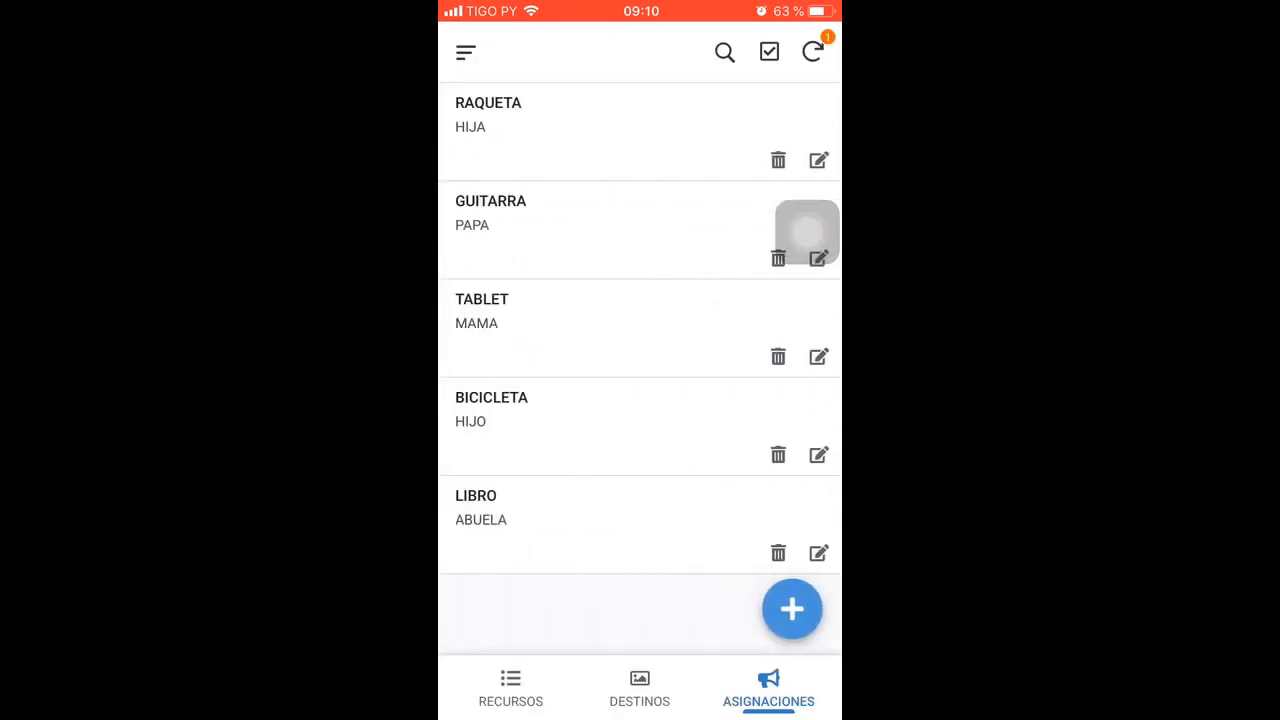
Review the saved details of the LIBRO and BICICLETA assignments, and return to the RECURSOS view
left_click(600, 520)
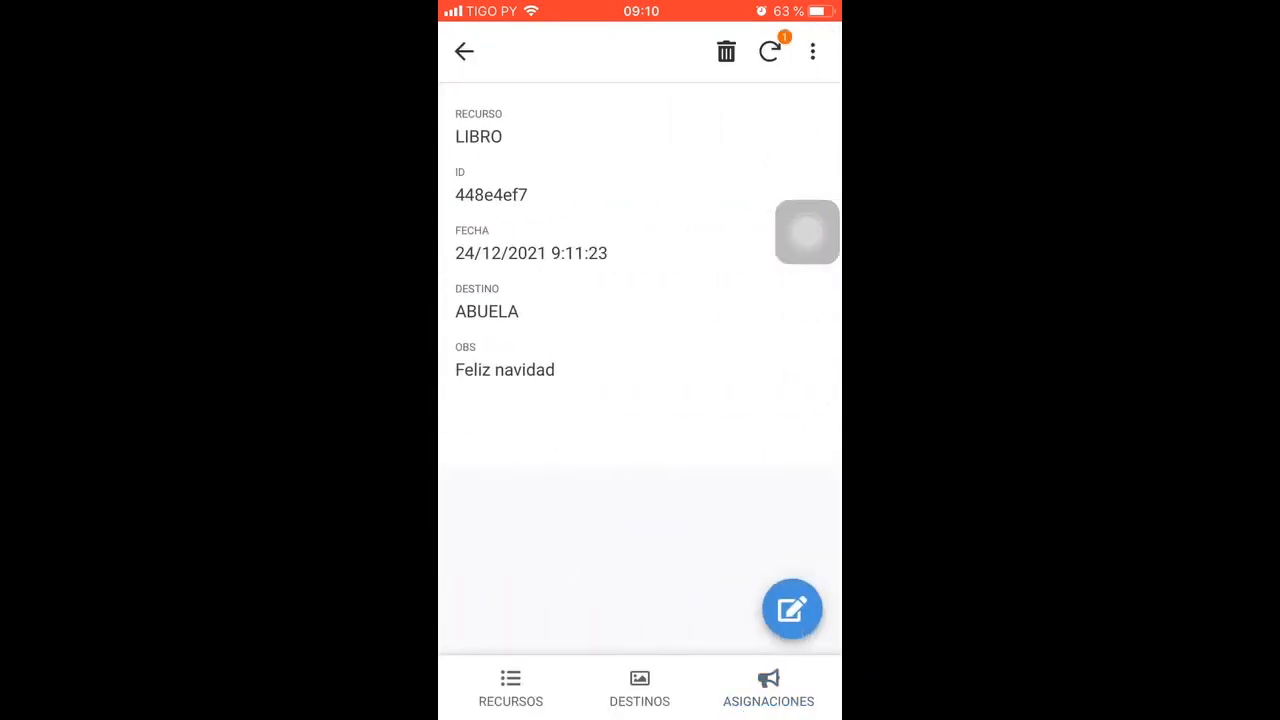
left_click(464, 51)
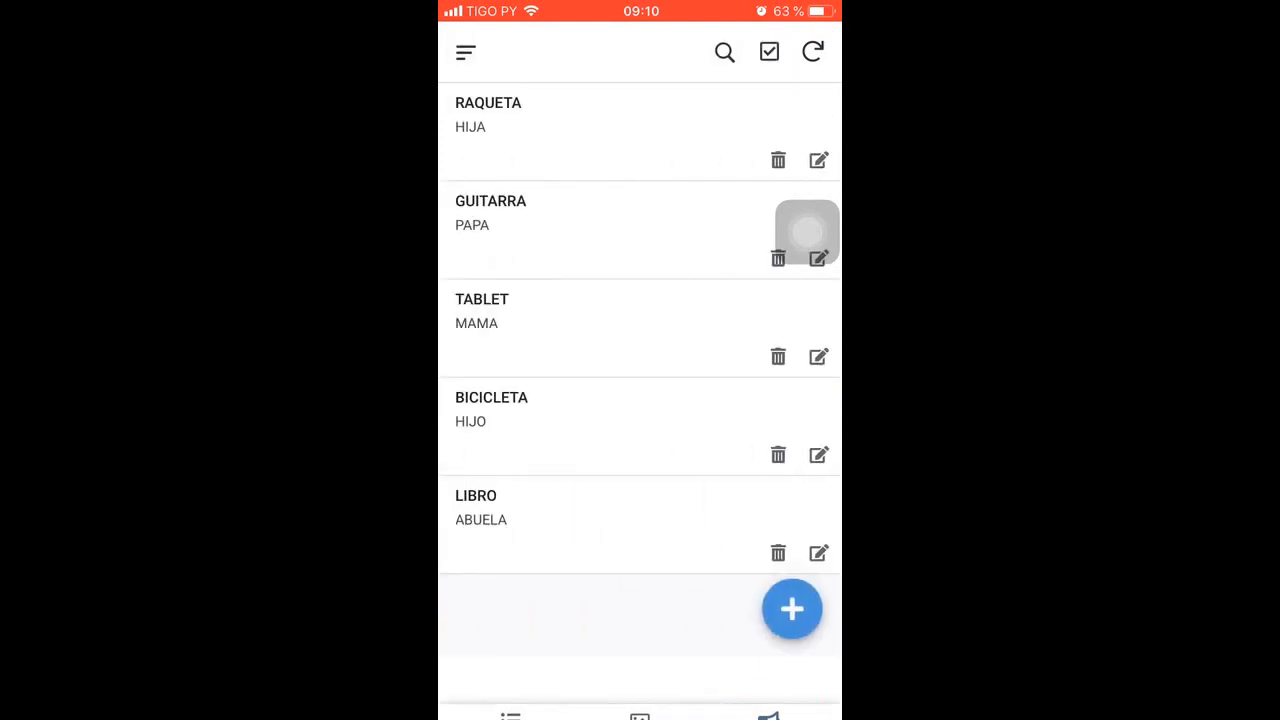
left_click(600, 420)
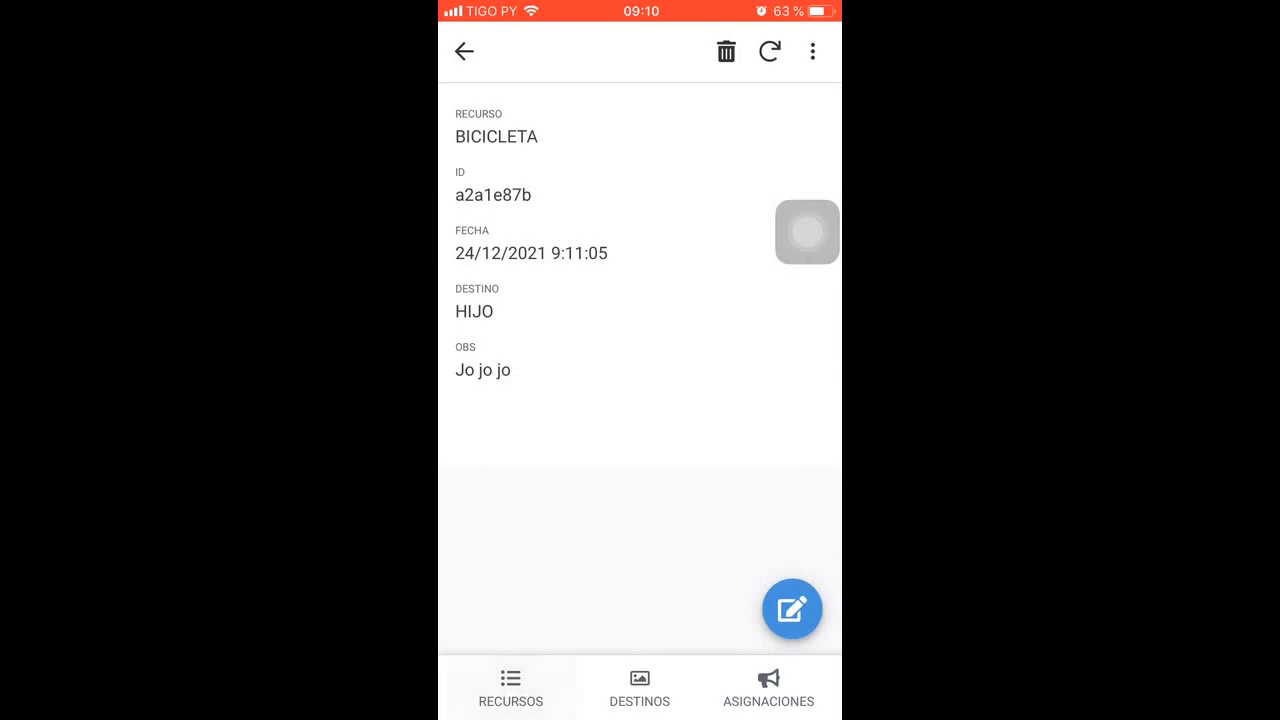
left_click(511, 688)
left_click_drag(640, 716, 640, 320)
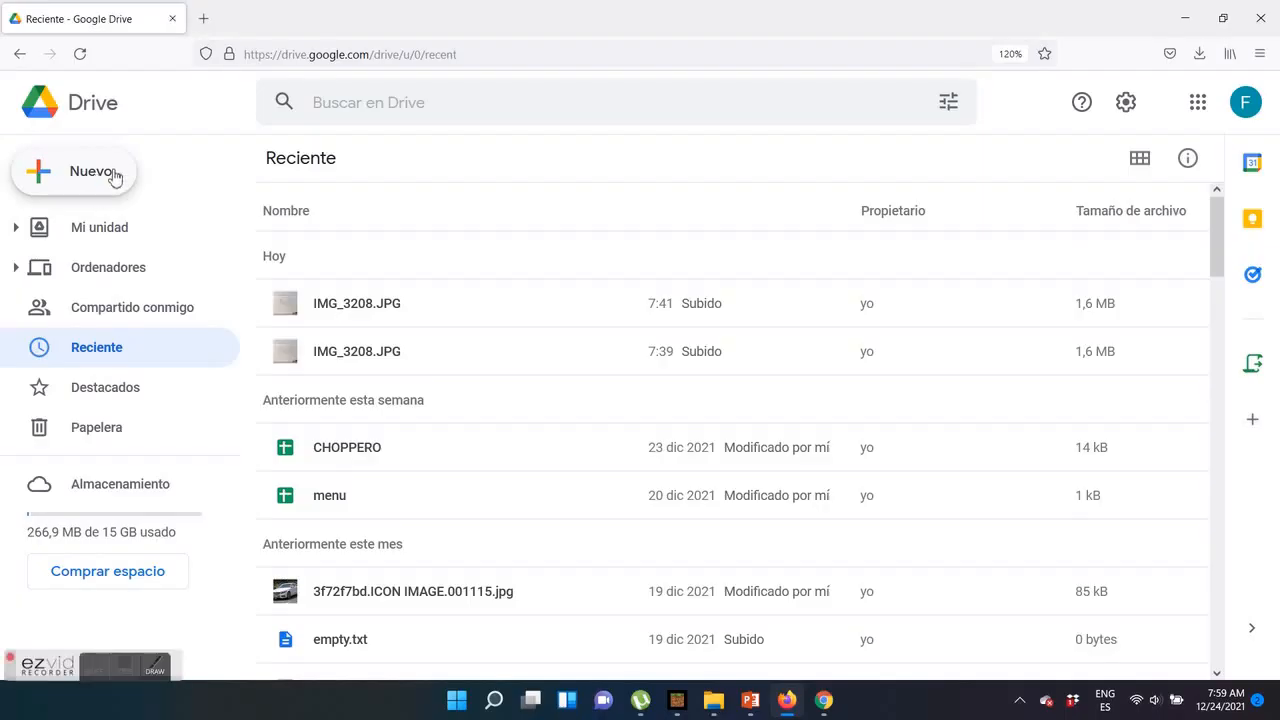
Switch to Google Drive and create a new blank Google Sheets spreadsheet
left_click(105, 168)
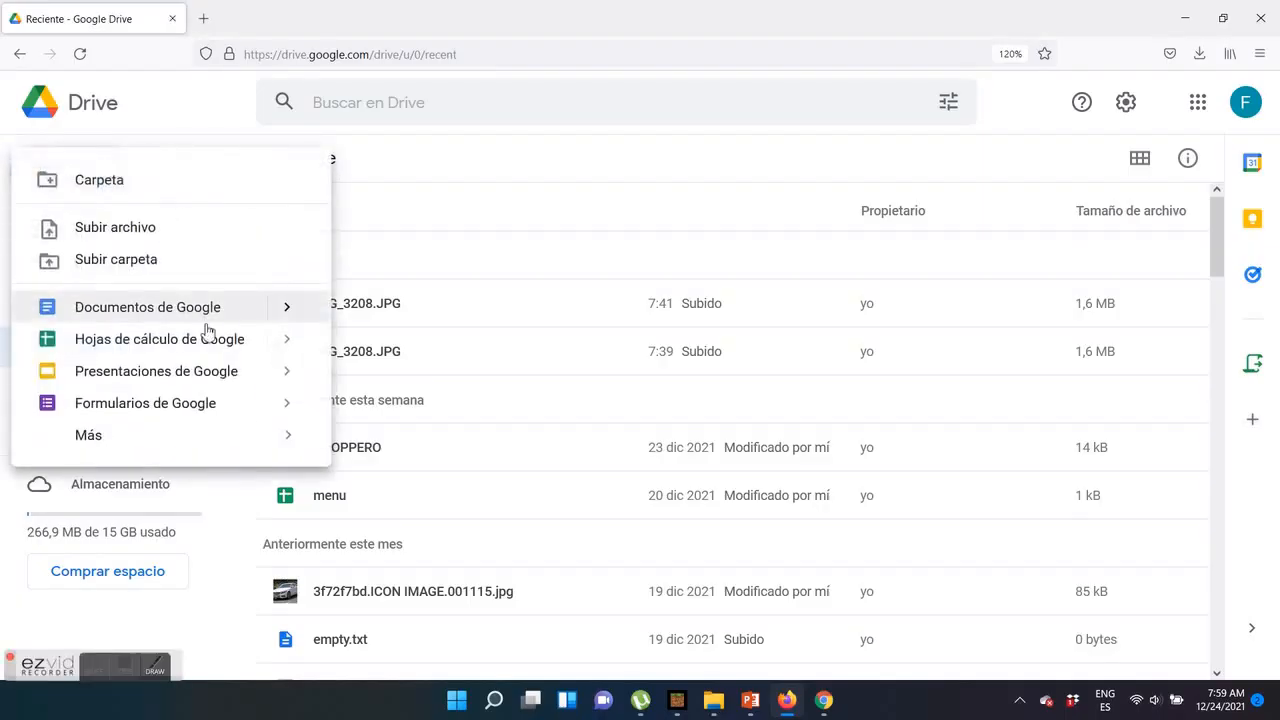
mouse_move(295, 340)
left_click(380, 356)
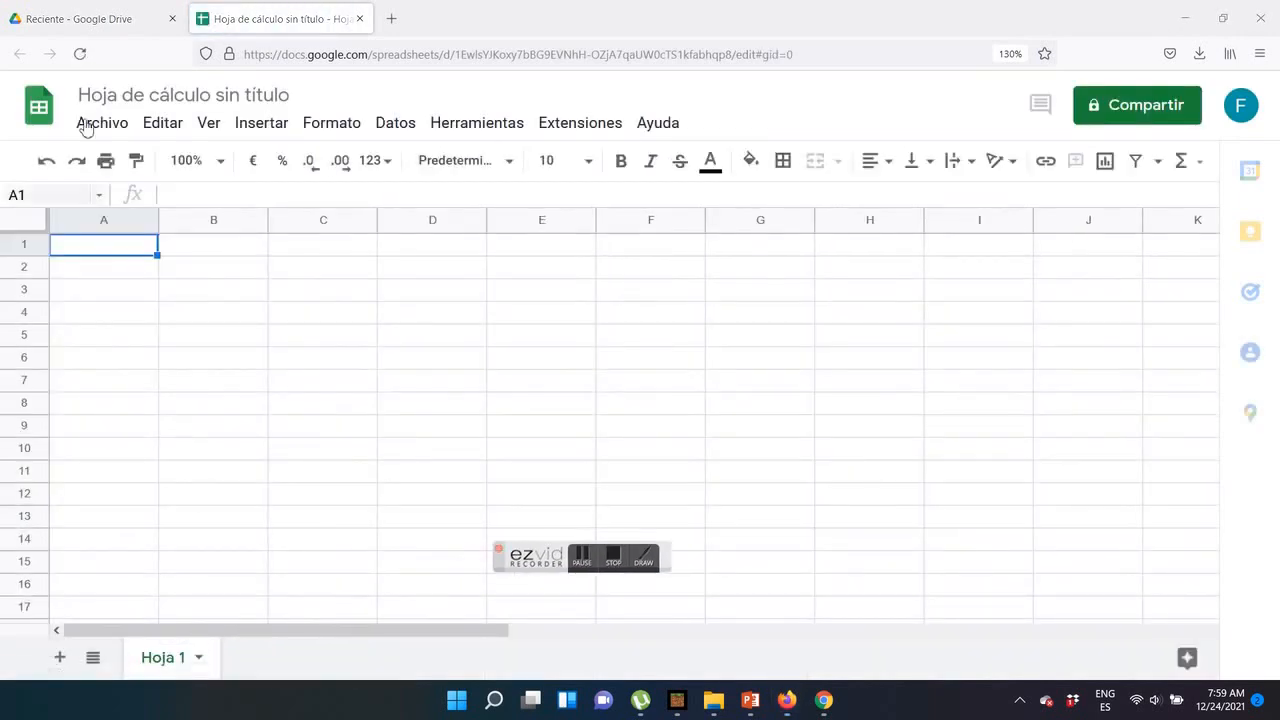
Name the spreadsheet RECURSOS LIMITADOS and rename its first sheet RECURSOS
left_click(178, 95)
type("RECURSOS")
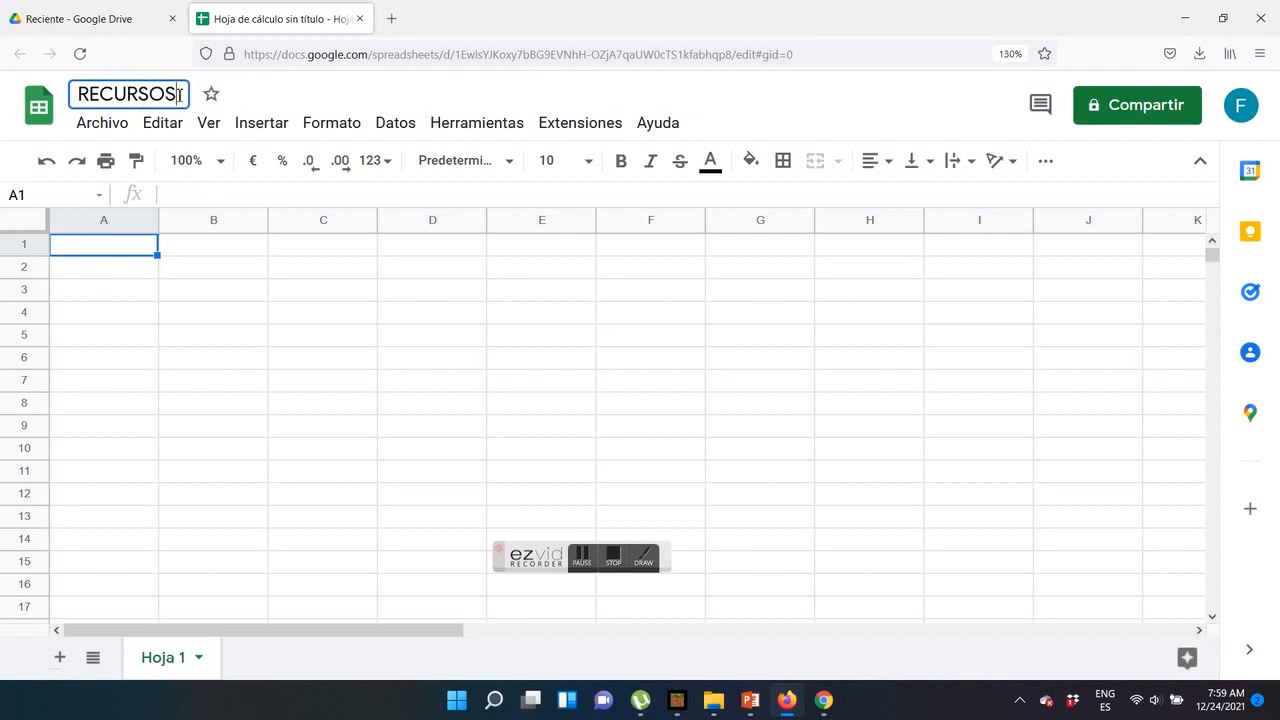
type(" LIMITADOS")
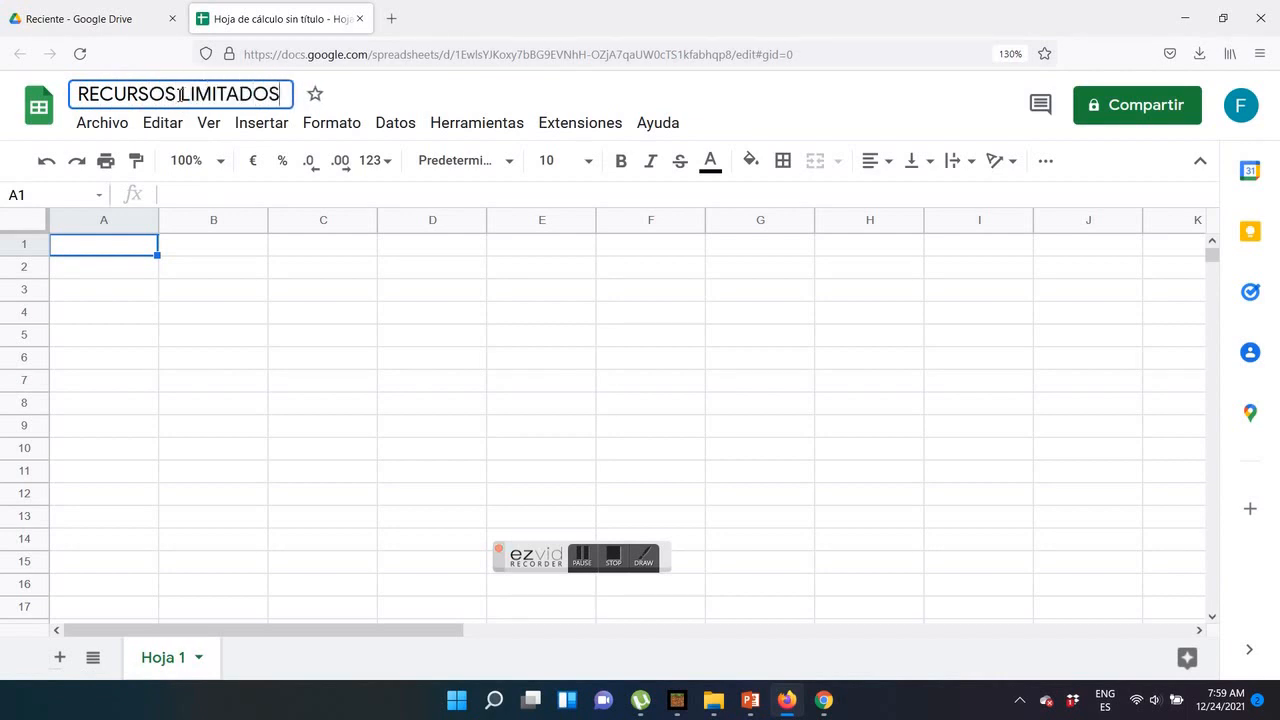
left_click(245, 340)
double_click(155, 672)
type("RECURSOS")
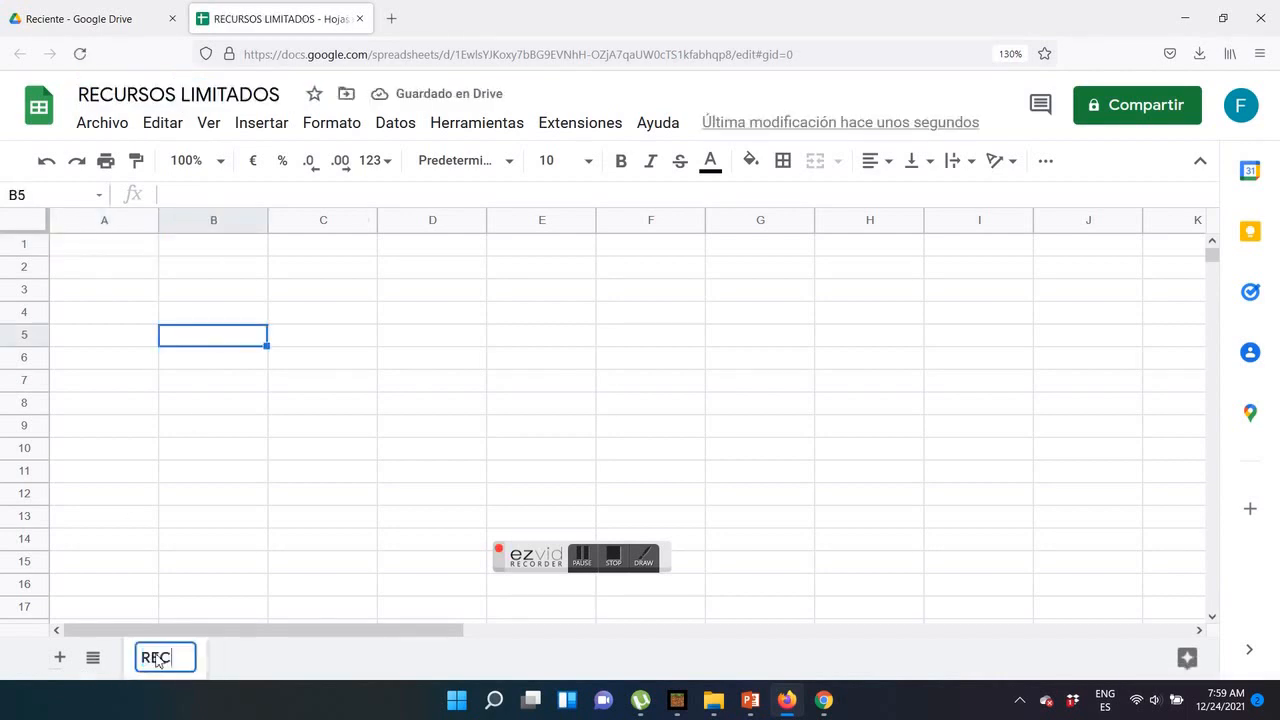
Enter the headers ID, RECURSO and IMAGEN in cells A1:C1 of the RECURSOS sheet and make them bold
left_click(110, 255)
type("ID")
key("Tab")
type("RECURSO")
key("Tab")
type("IAMGE")
key("BackSpace")
key("BackSpace")
key("BackSpace")
key("BackSpace")
type("MAGEN")
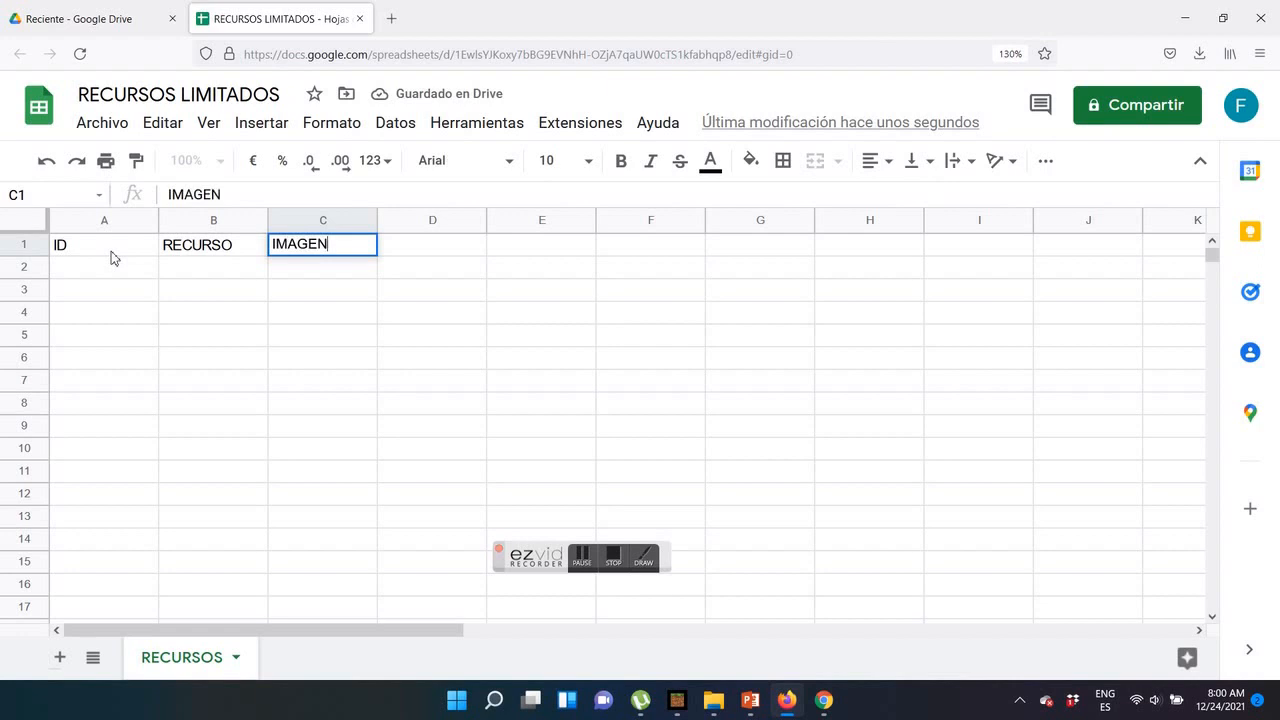
key("Return")
left_click_drag(100, 250, 322, 248)
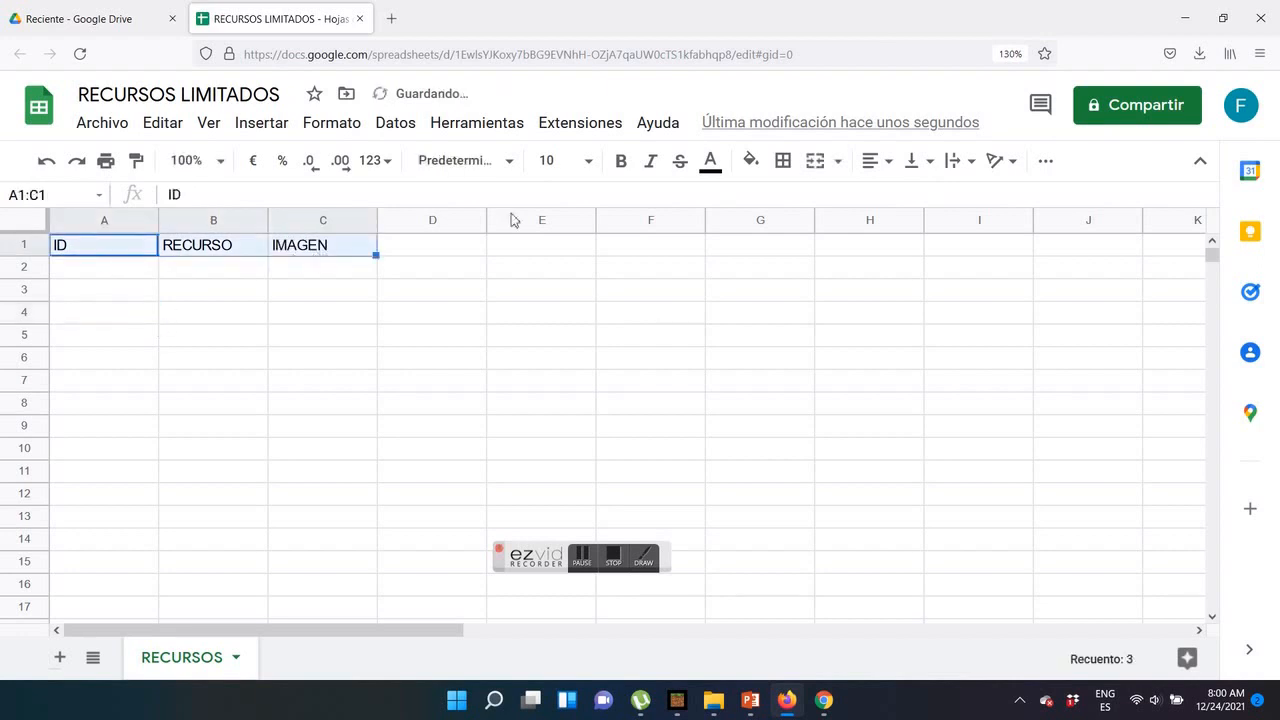
left_click(621, 161)
left_click(710, 160)
left_click(866, 390)
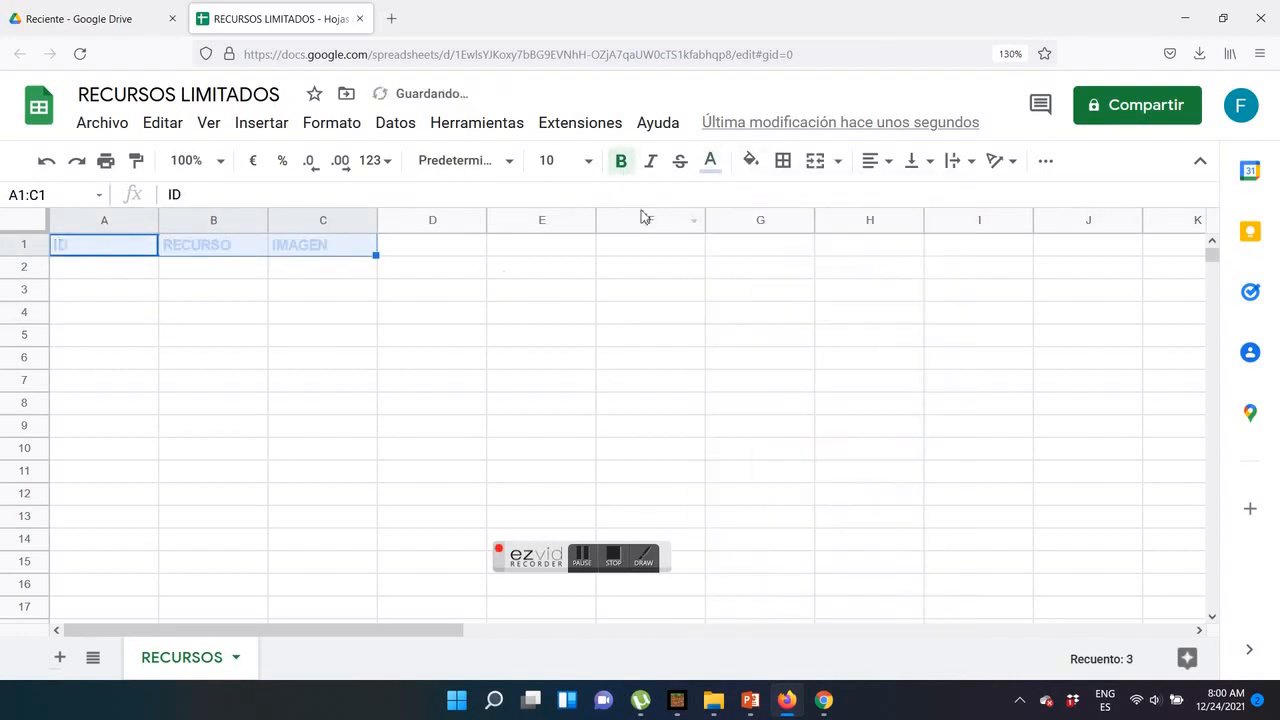
key("ctrl+z")
Fill the RECURSOS header cells A1:C1 with light blue
left_click(750, 160)
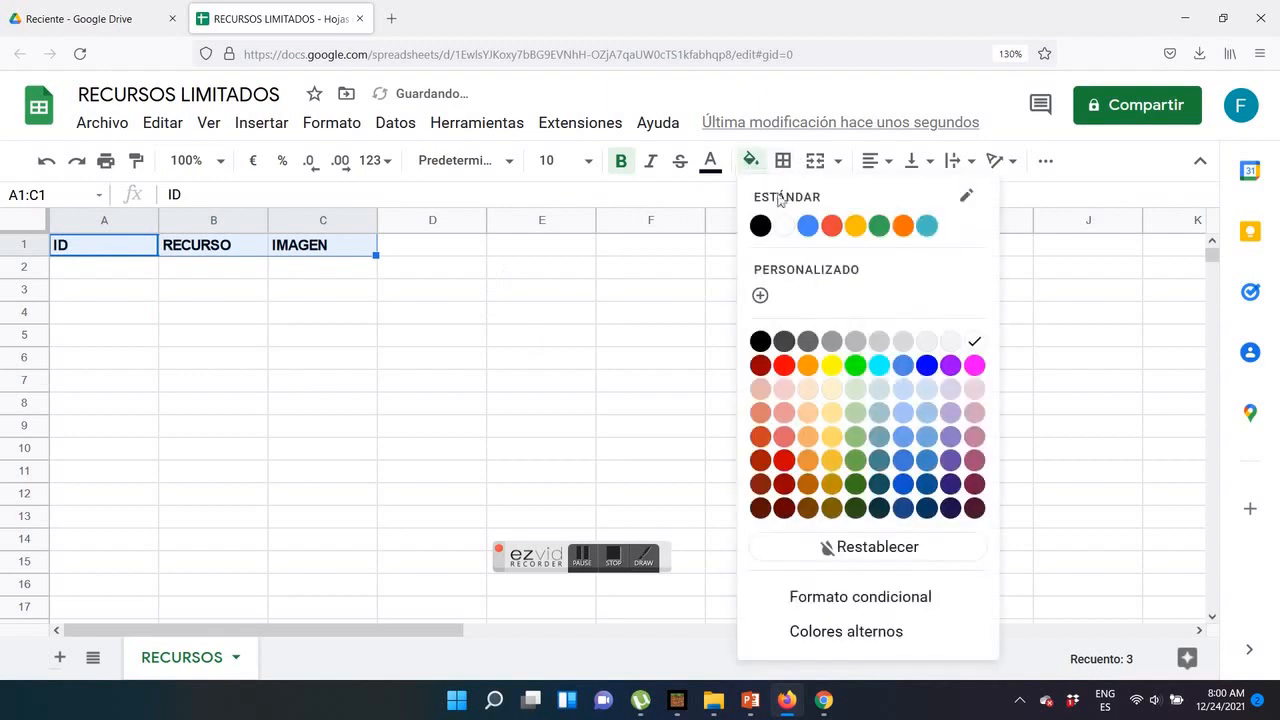
left_click(905, 389)
left_click(760, 358)
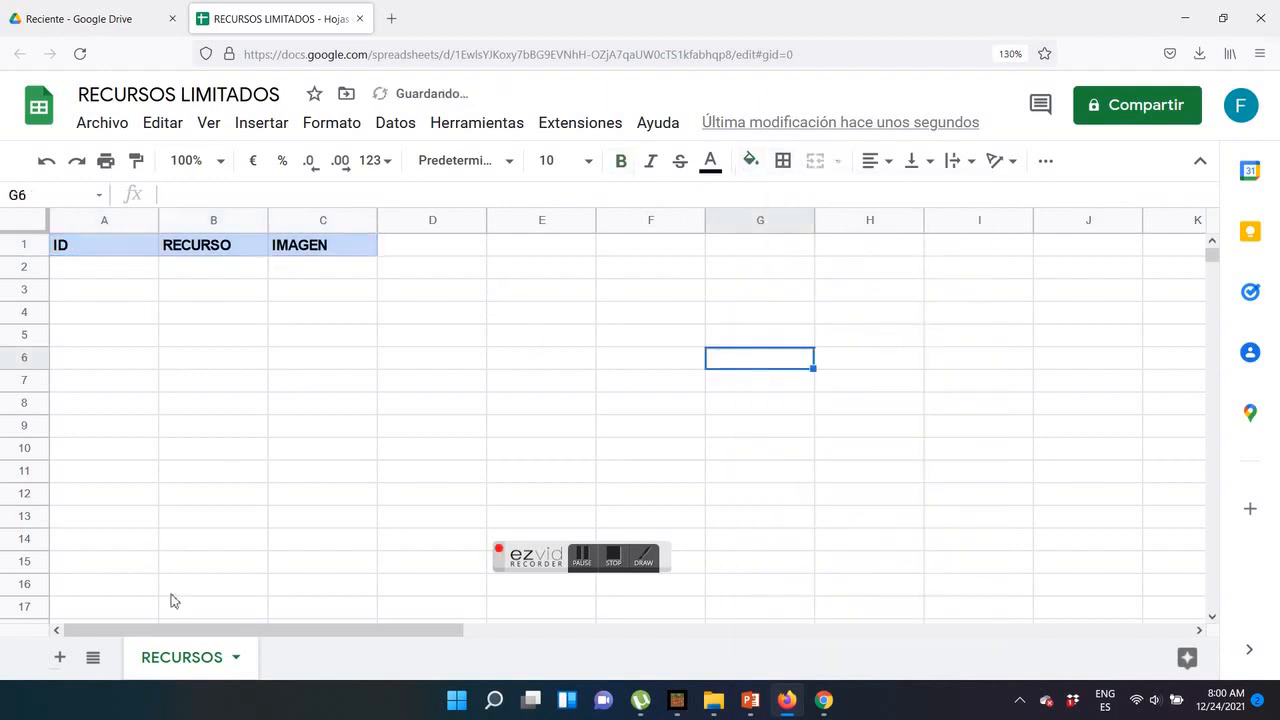
Add a second sheet to the spreadsheet and name it DESTINOS
left_click(60, 657)
double_click(316, 655)
type("DESTINOS")
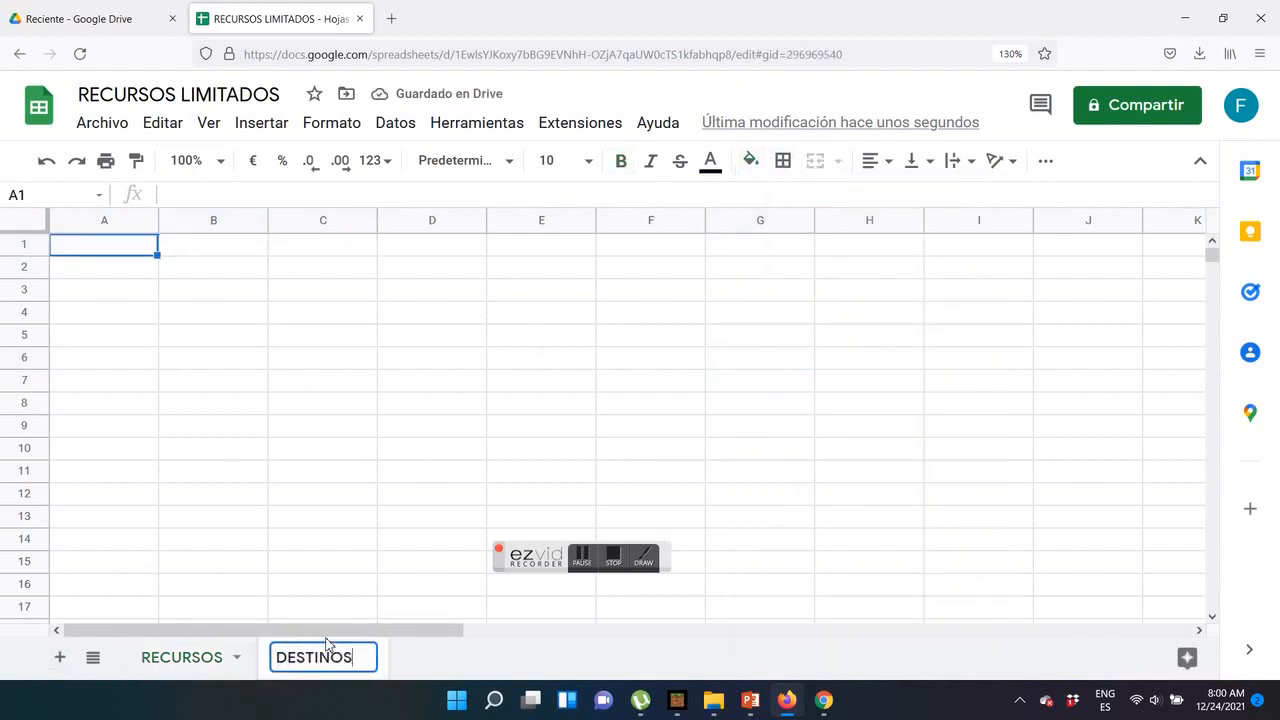
Enter the headers ID, DESTINO and DESCRIPCION in cells A1:C1 of the DESTINOS sheet
left_click(168, 250)
left_click(137, 248)
type("ID")
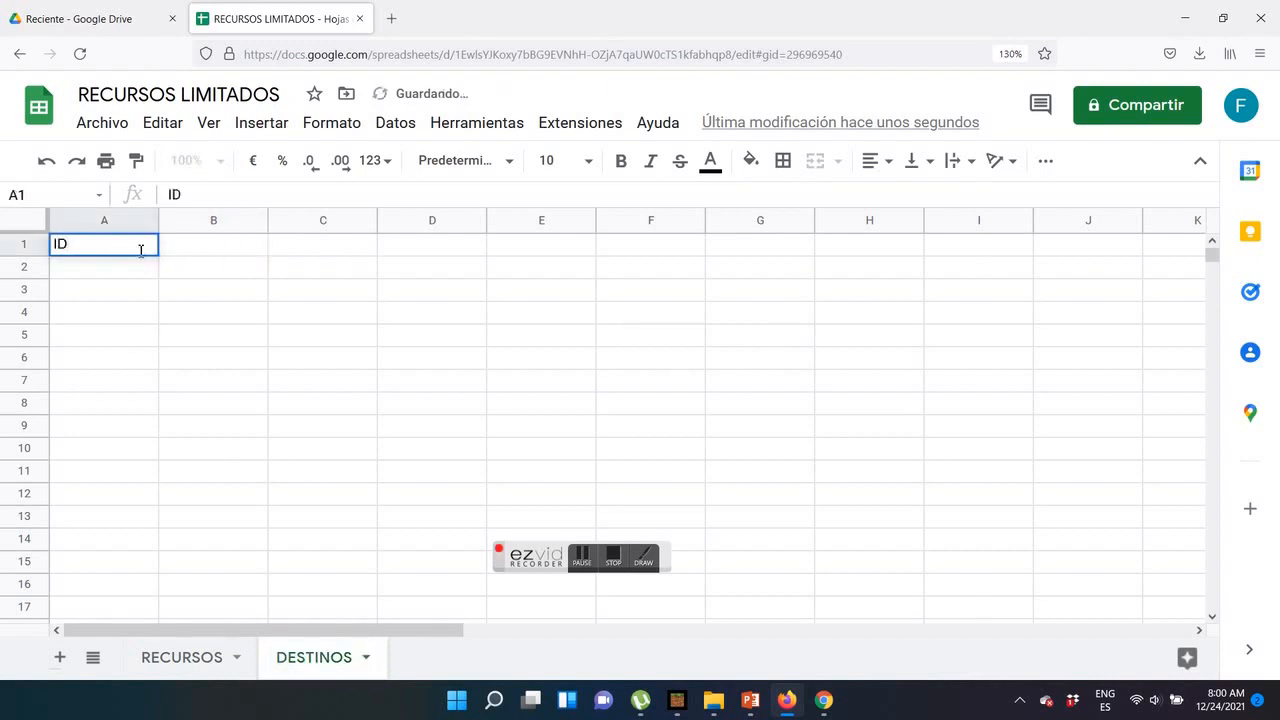
key("Tab")
type("DESTINO")
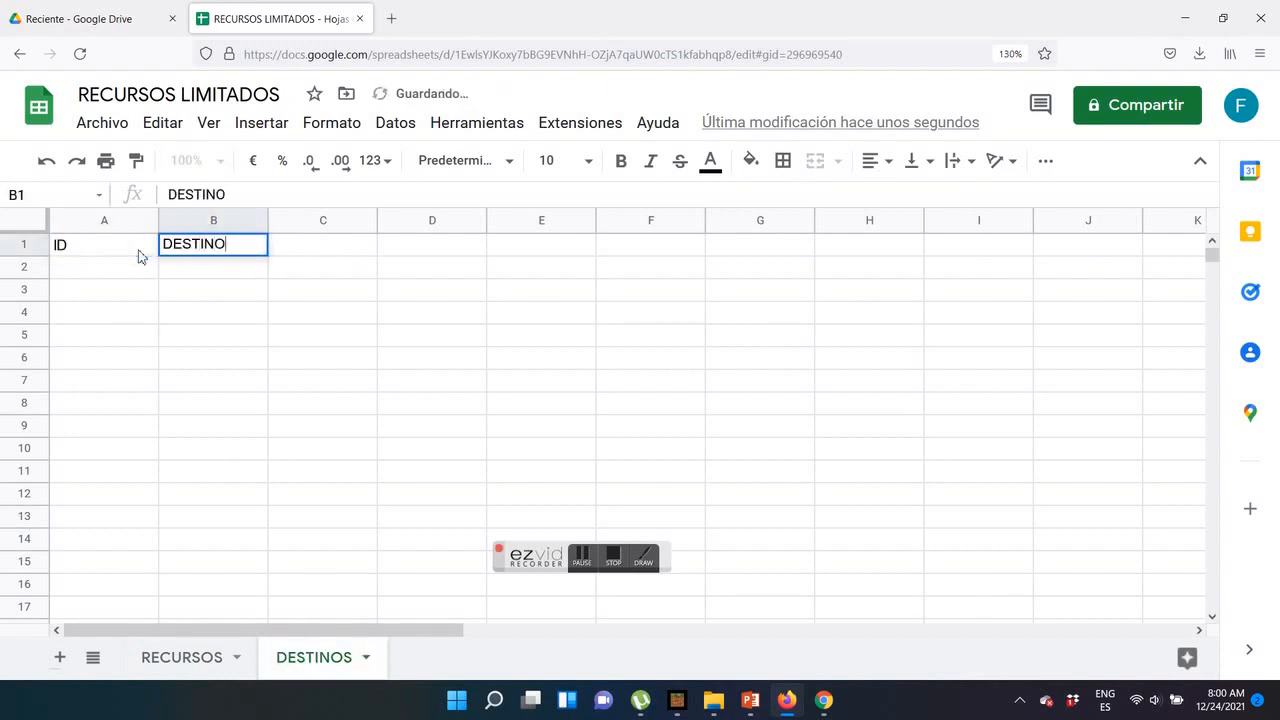
key("Tab")
type("DESCRIPCION")
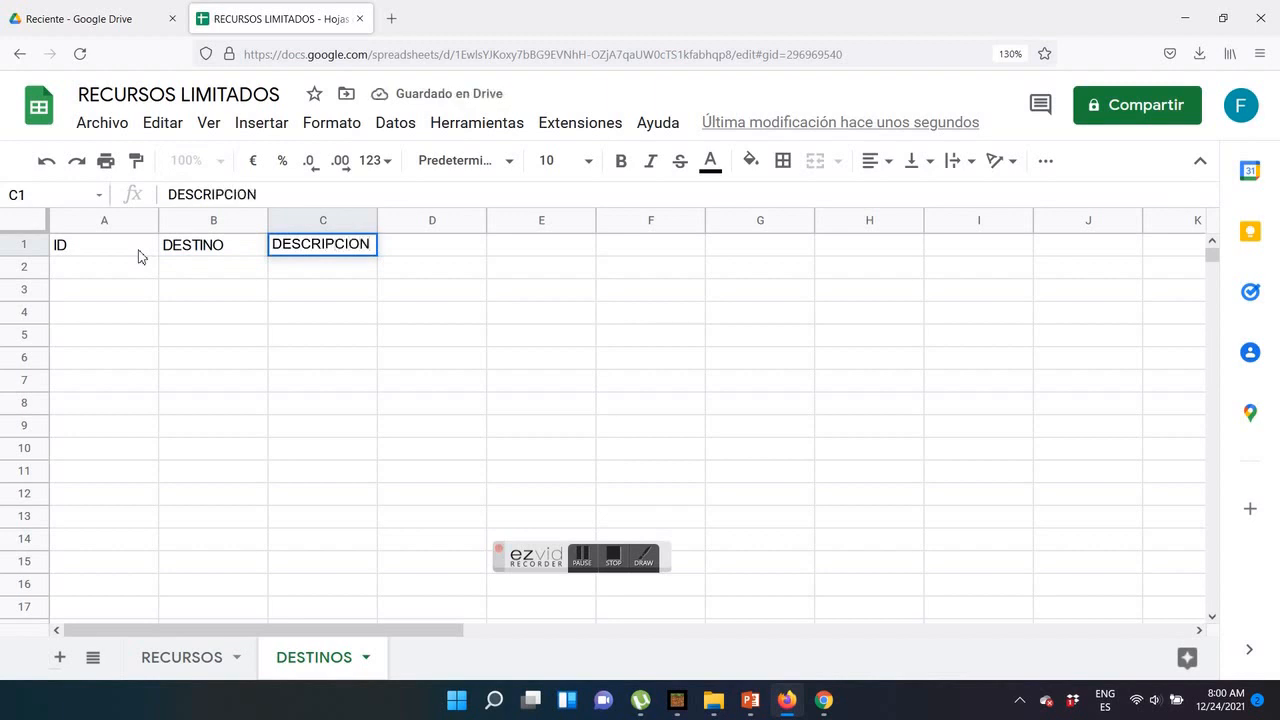
Make the DESTINOS header cells A1:C1 bold and fill them with light green
left_click_drag(120, 248, 330, 248)
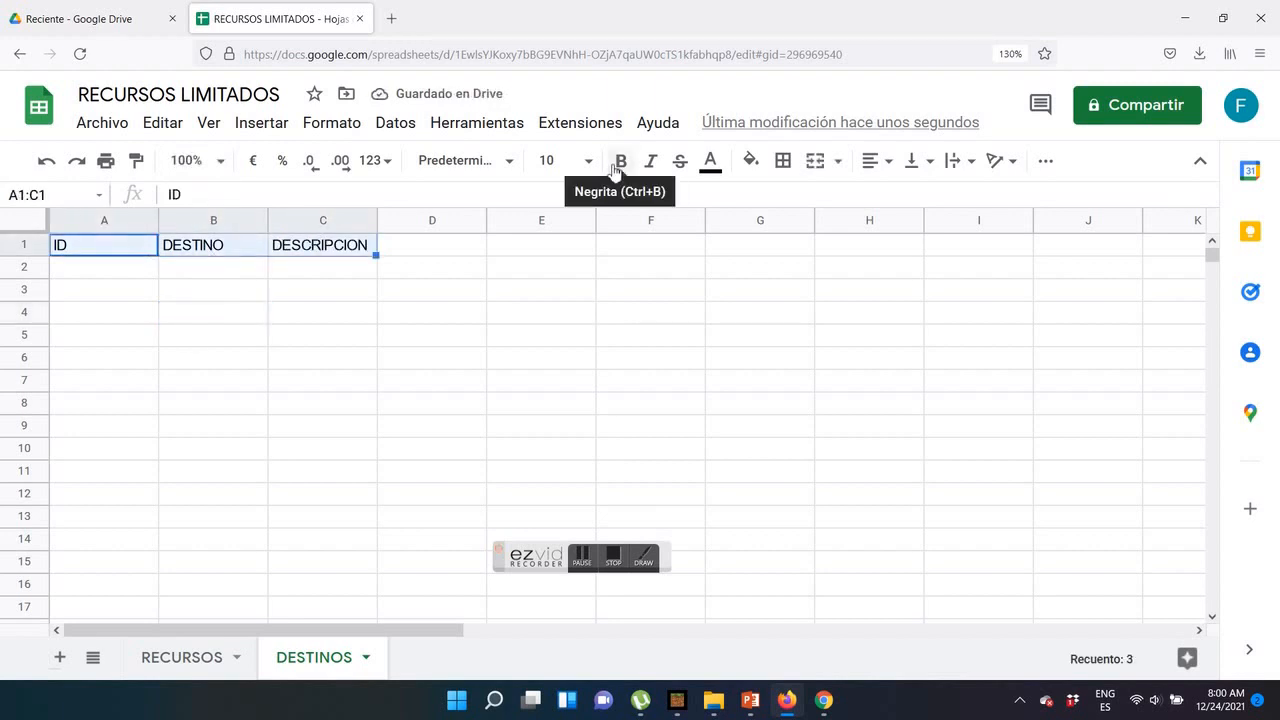
left_click(618, 164)
left_click(750, 160)
left_click(858, 394)
Add a third sheet to the spreadsheet and name it ASIGNACIONES
left_click(59, 657)
double_click(435, 660)
type("ASIGNACIONES")
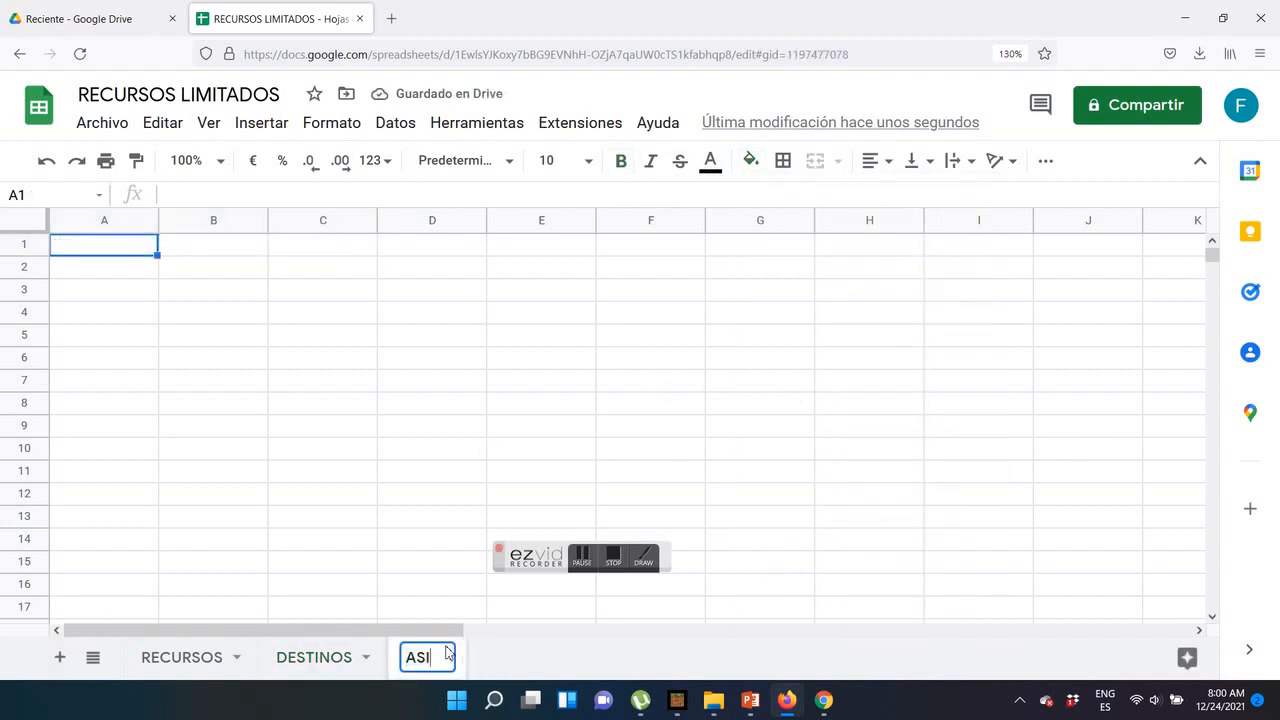
left_click(128, 386)
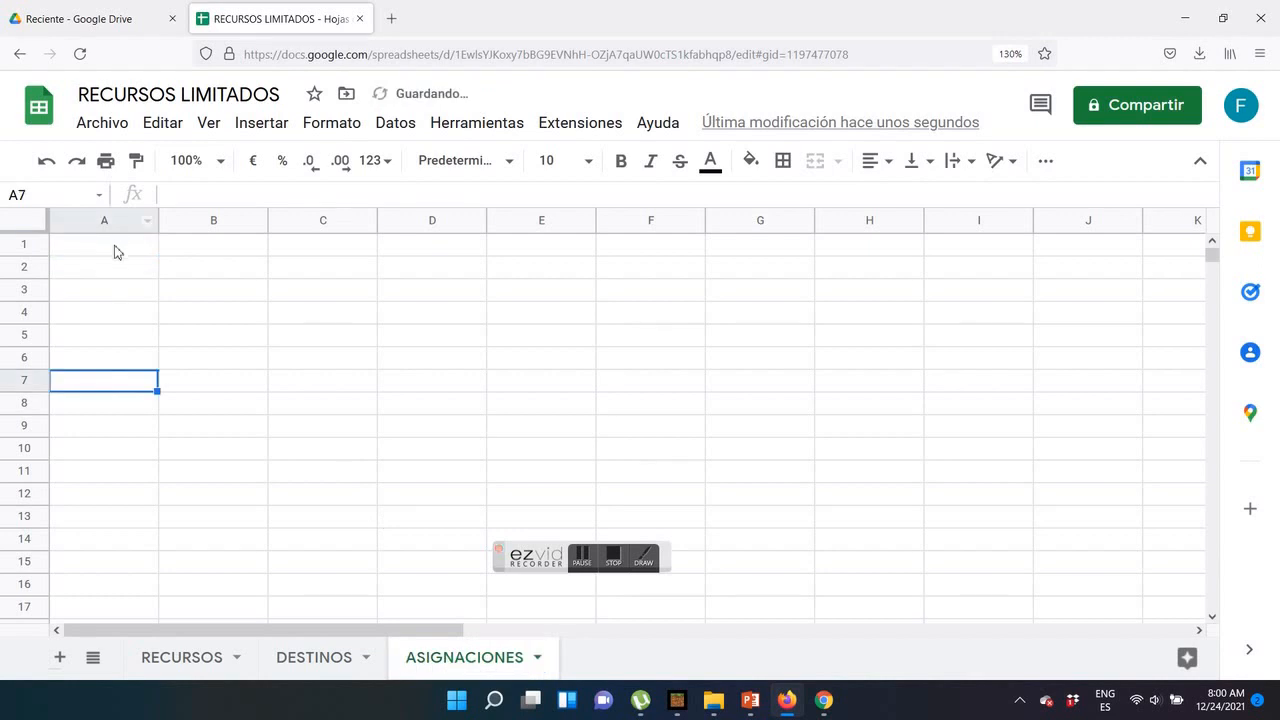
Enter the headers ID, FECHA, RECURSO, DESTINO and OBS in cells A1:E1 of the ASIGNACIONES sheet
left_click(114, 248)
type("ID")
key("Tab")
type("FECHA")
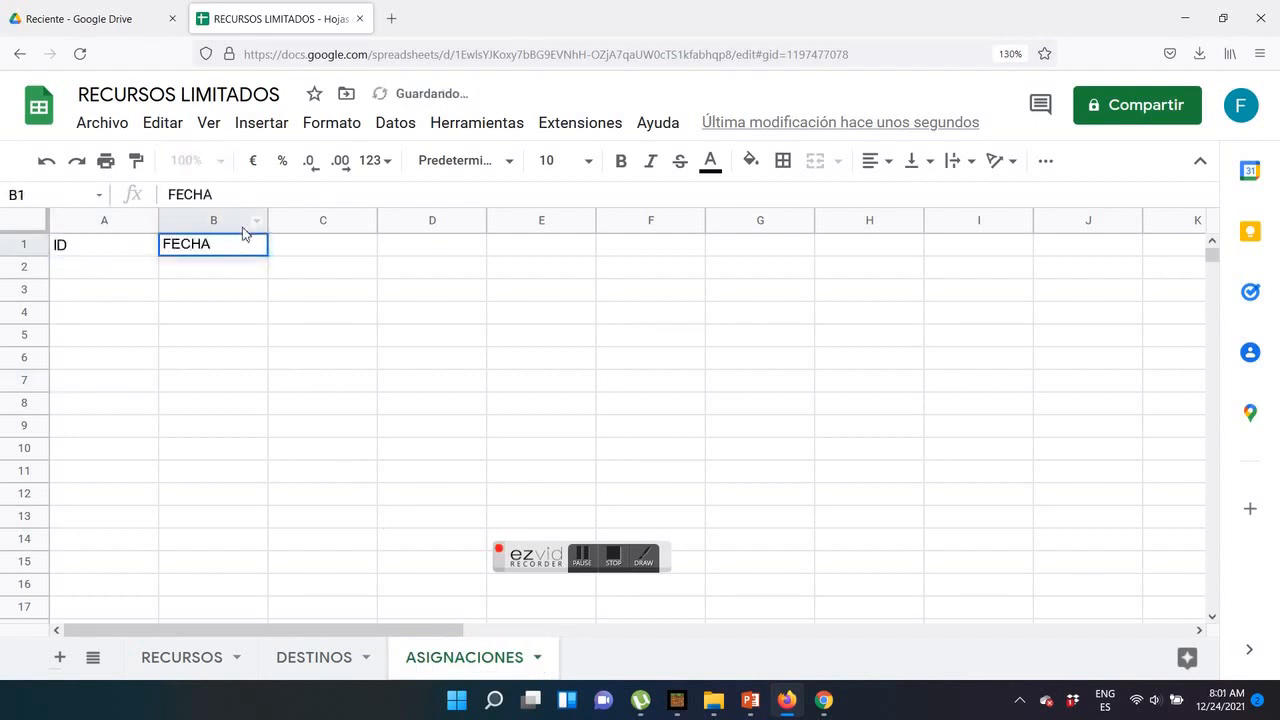
key("Tab")
type("RECURSO")
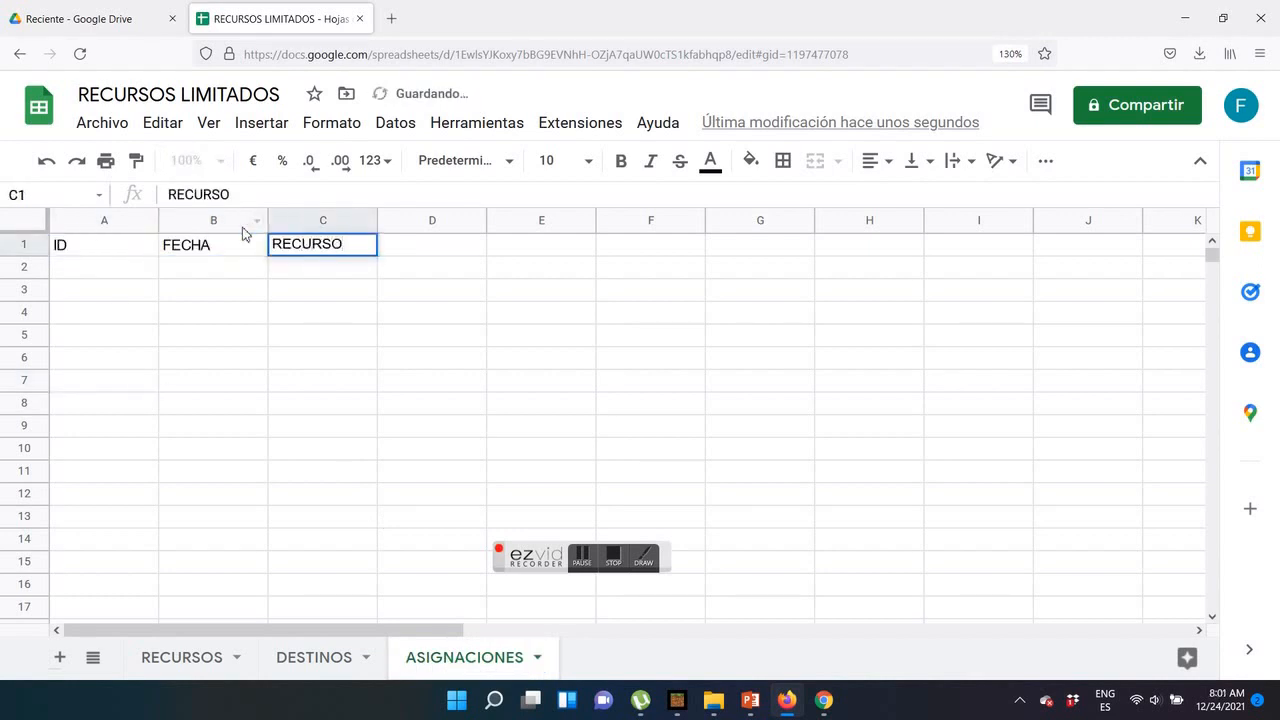
key("Tab")
type("DESTINO")
key("Tab")
type("OBS")
key("Return")
Make the ASIGNACIONES header cells A1:E1 bold, fill them with light orange, and look over the RECURSOS and DESTINOS sheets
left_click_drag(128, 251, 540, 247)
left_click(620, 160)
left_click(750, 160)
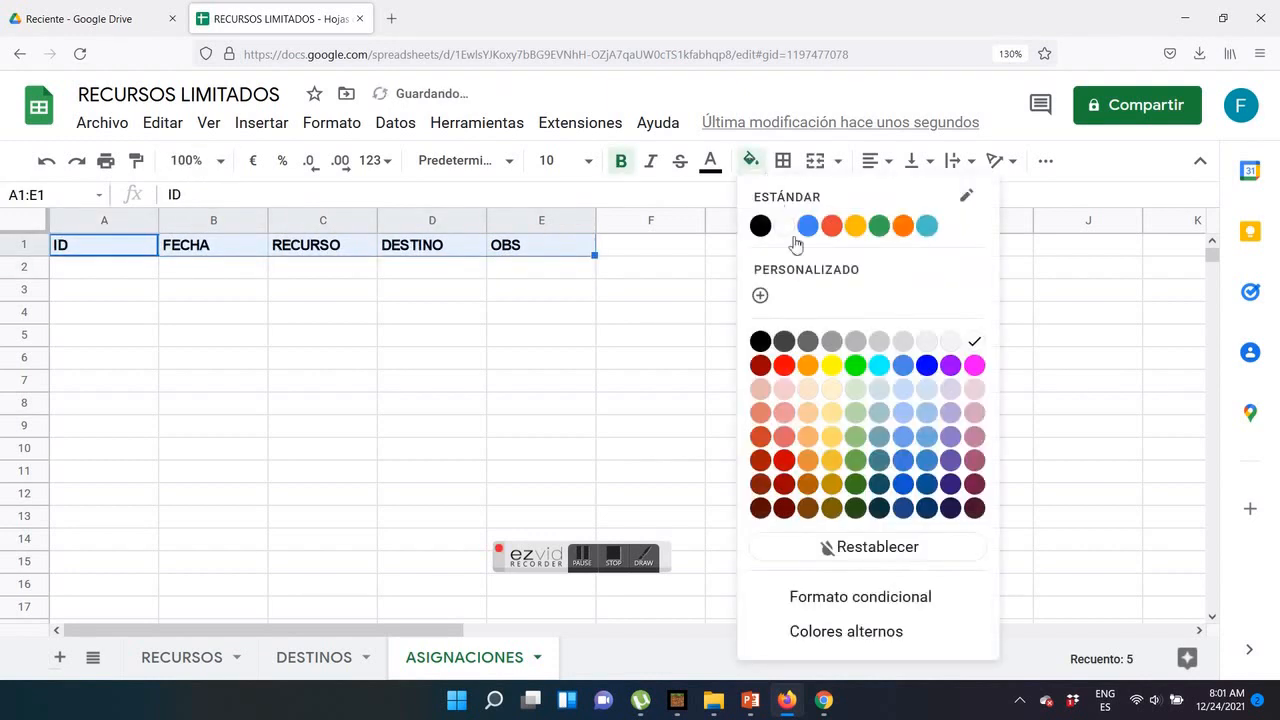
left_click(808, 410)
left_click(523, 385)
left_click(190, 660)
left_click(325, 660)
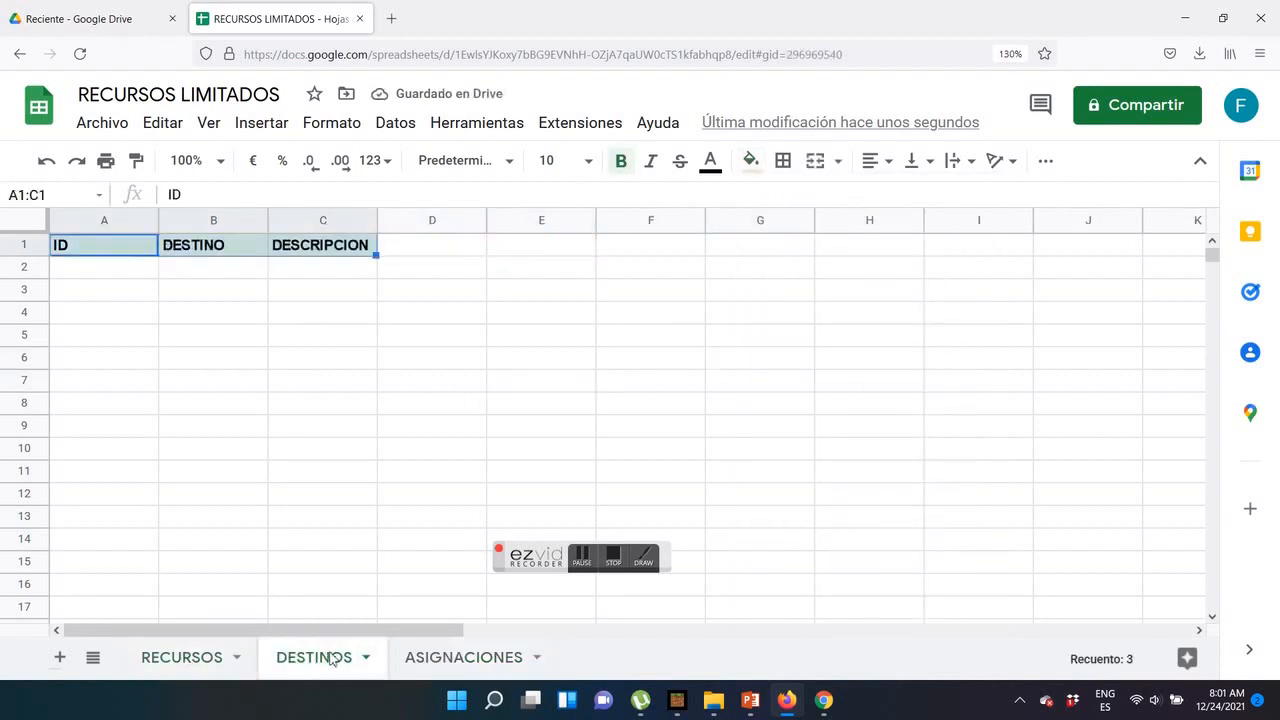
left_click(440, 660)
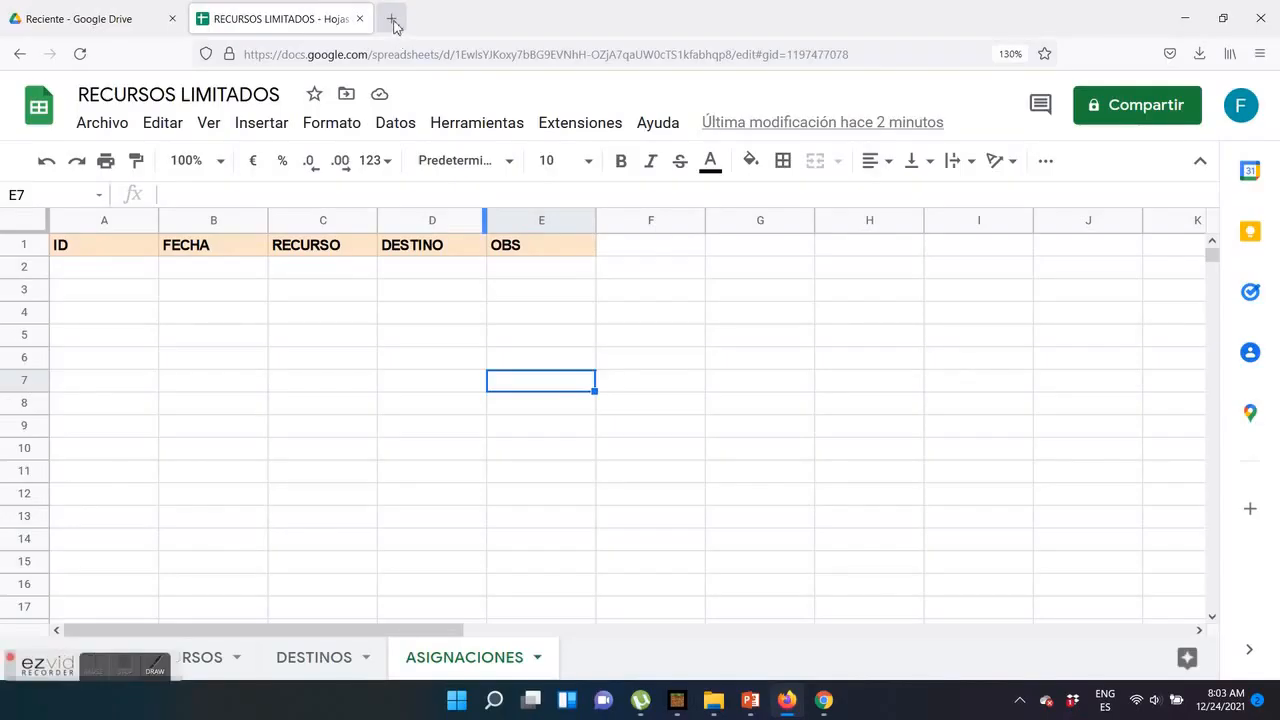
Open AppSheet in a new browser tab and start making a new app from existing data
left_click(394, 17)
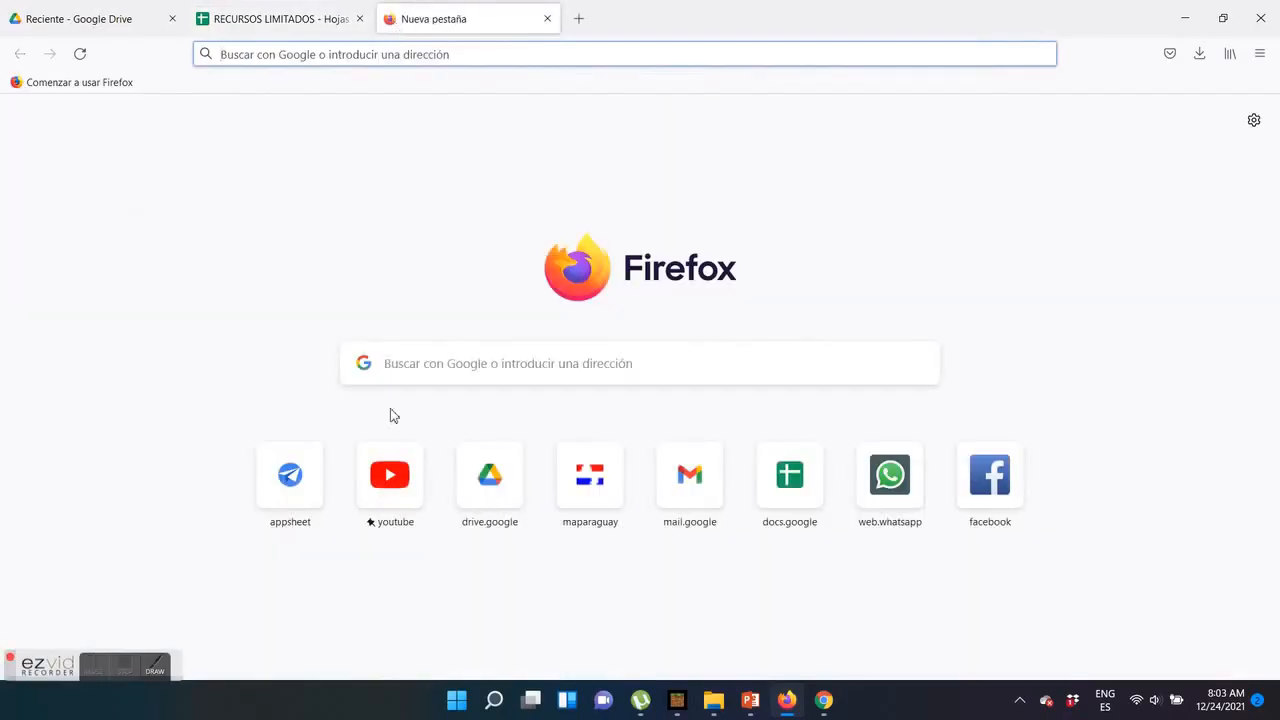
left_click(305, 476)
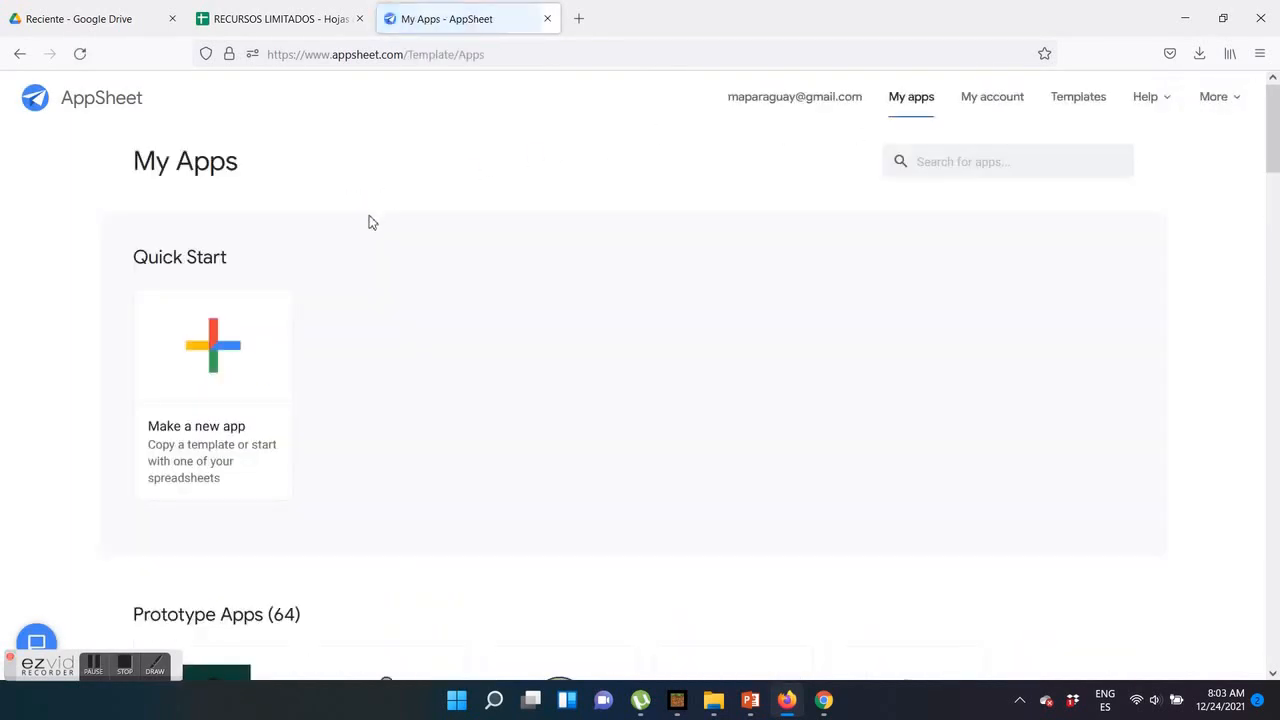
left_click(225, 328)
left_click(477, 294)
Name the new app RECURSOS LIMITADOS, pick a category for it, and continue to choosing its data
type("RE")
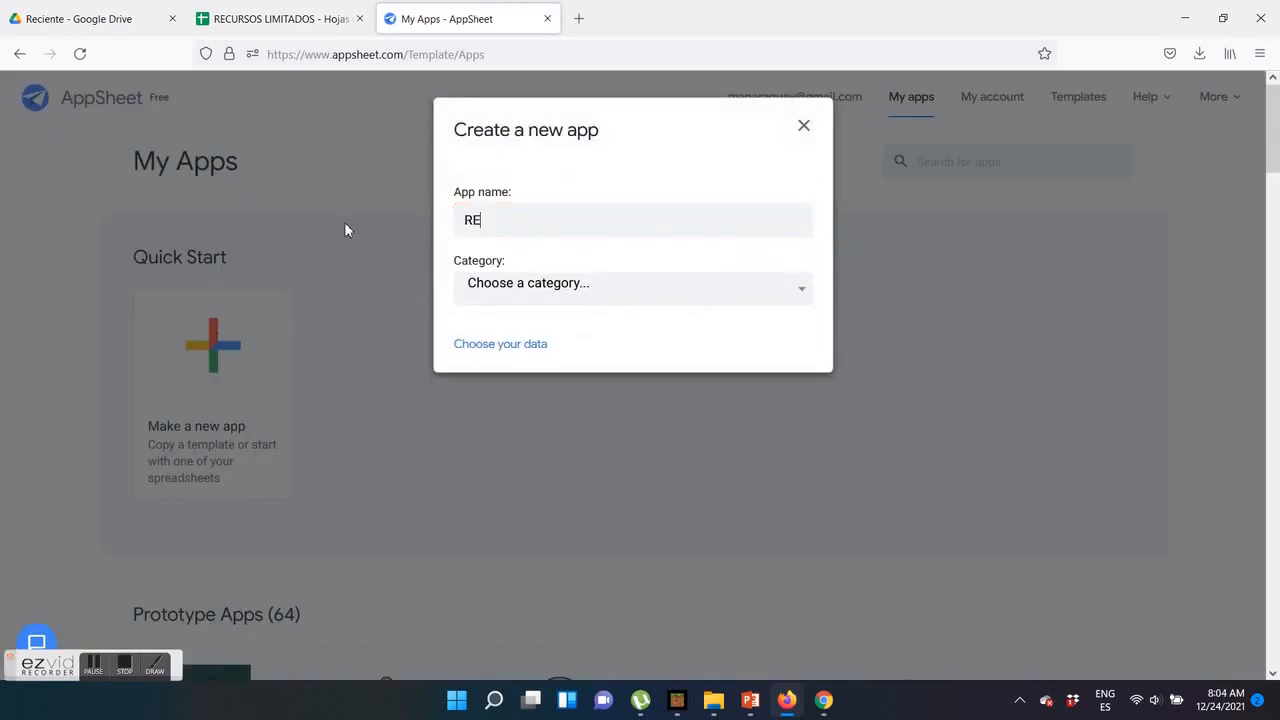
type("CURSOS LIMITADOS")
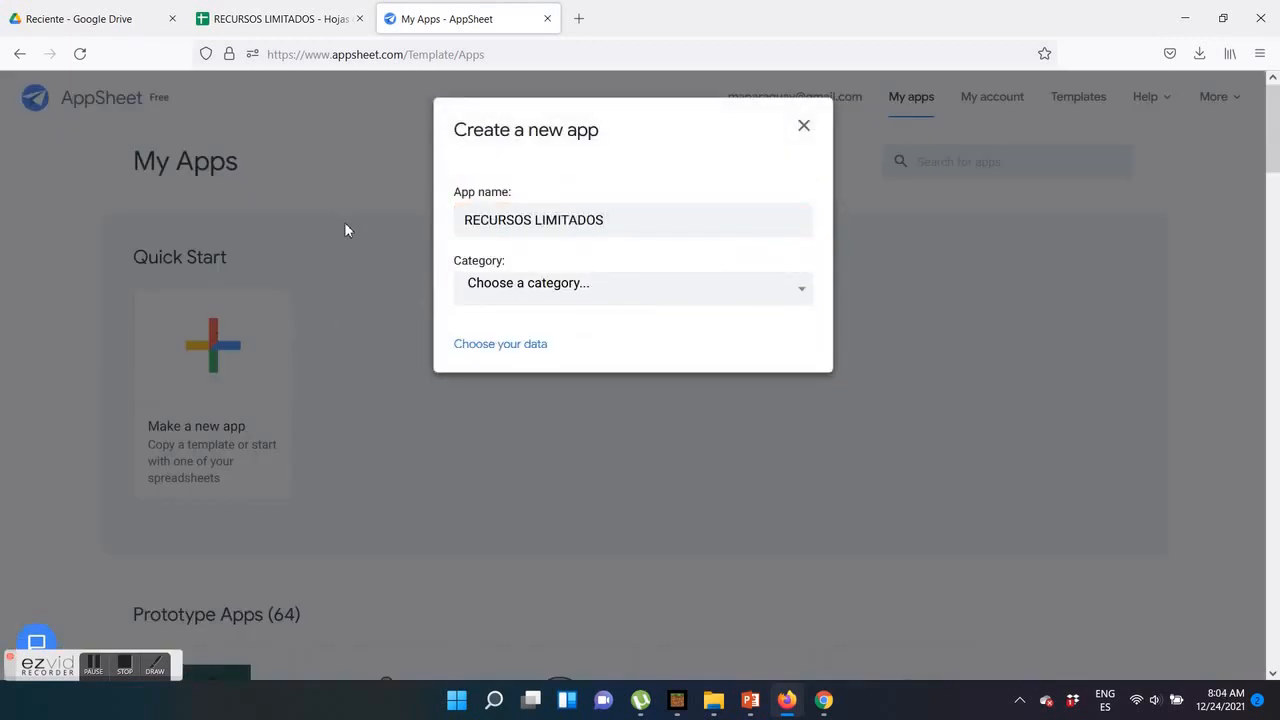
left_click(512, 288)
left_click(502, 375)
left_click(482, 348)
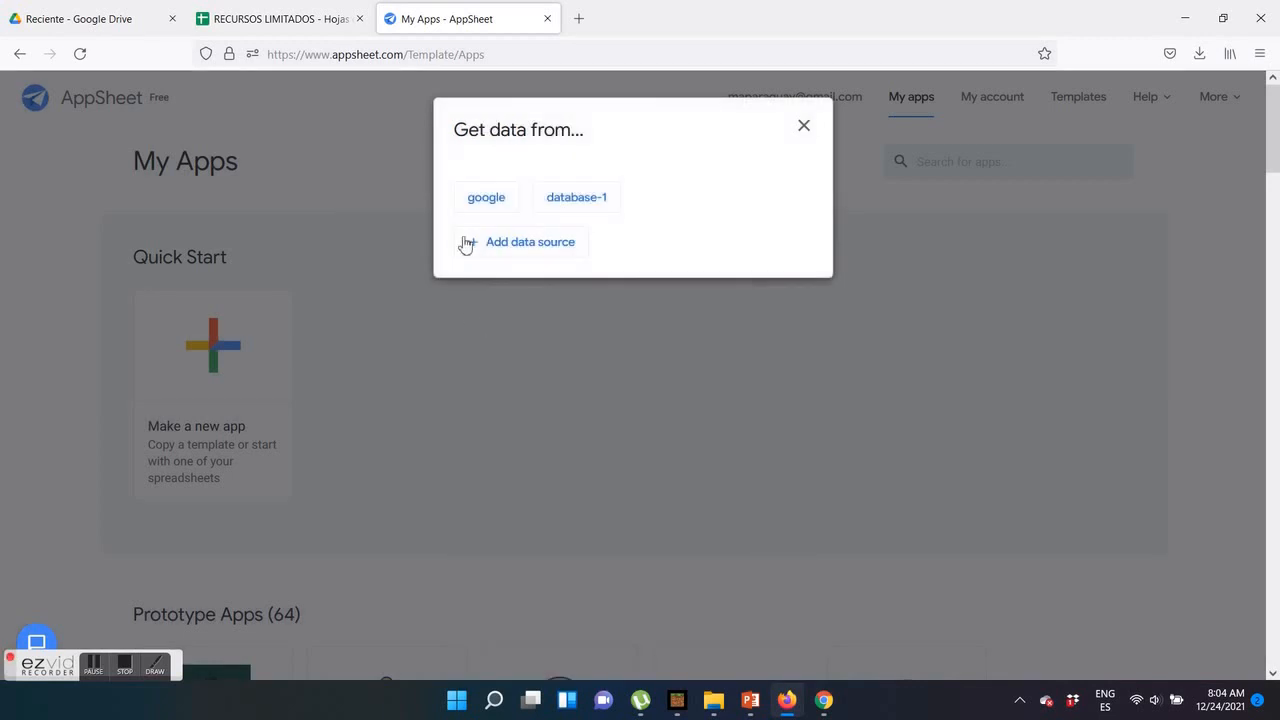
Choose the RECURSOS LIMITADOS spreadsheet from the google data source for the app and dismiss the welcome message
left_click(478, 207)
left_click(386, 232)
type("RE")
left_click(352, 275)
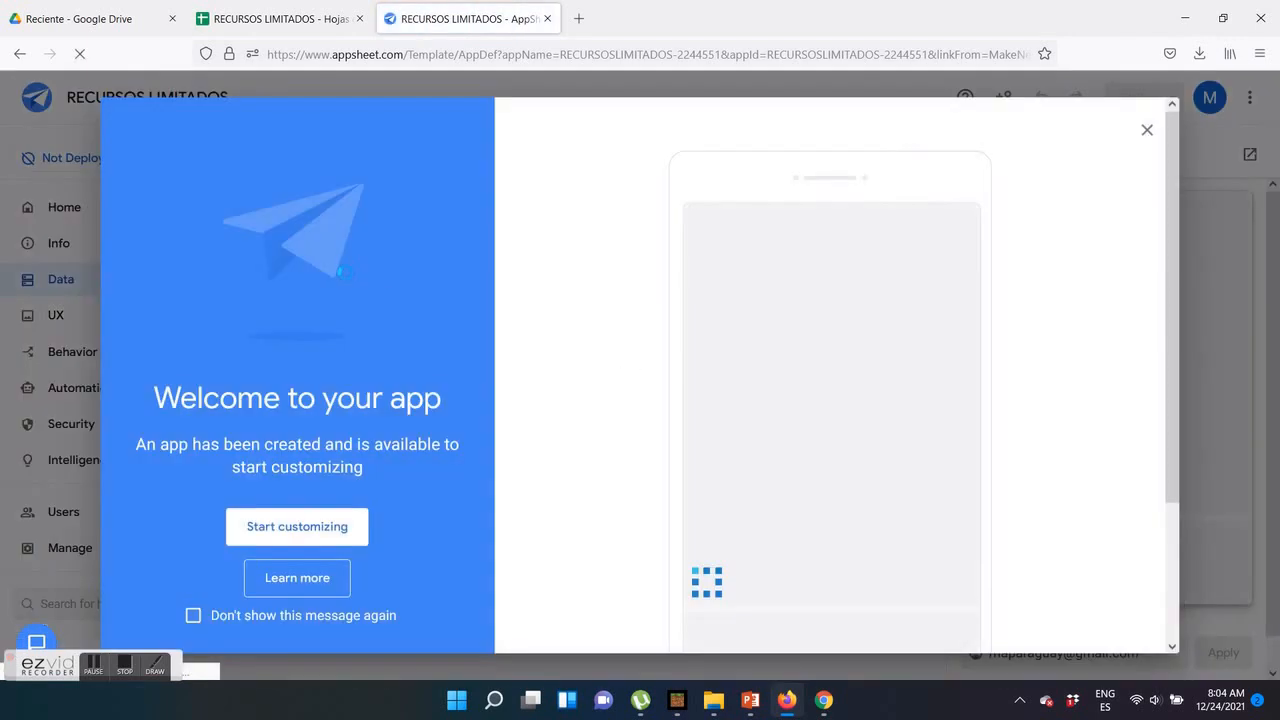
left_click(1147, 130)
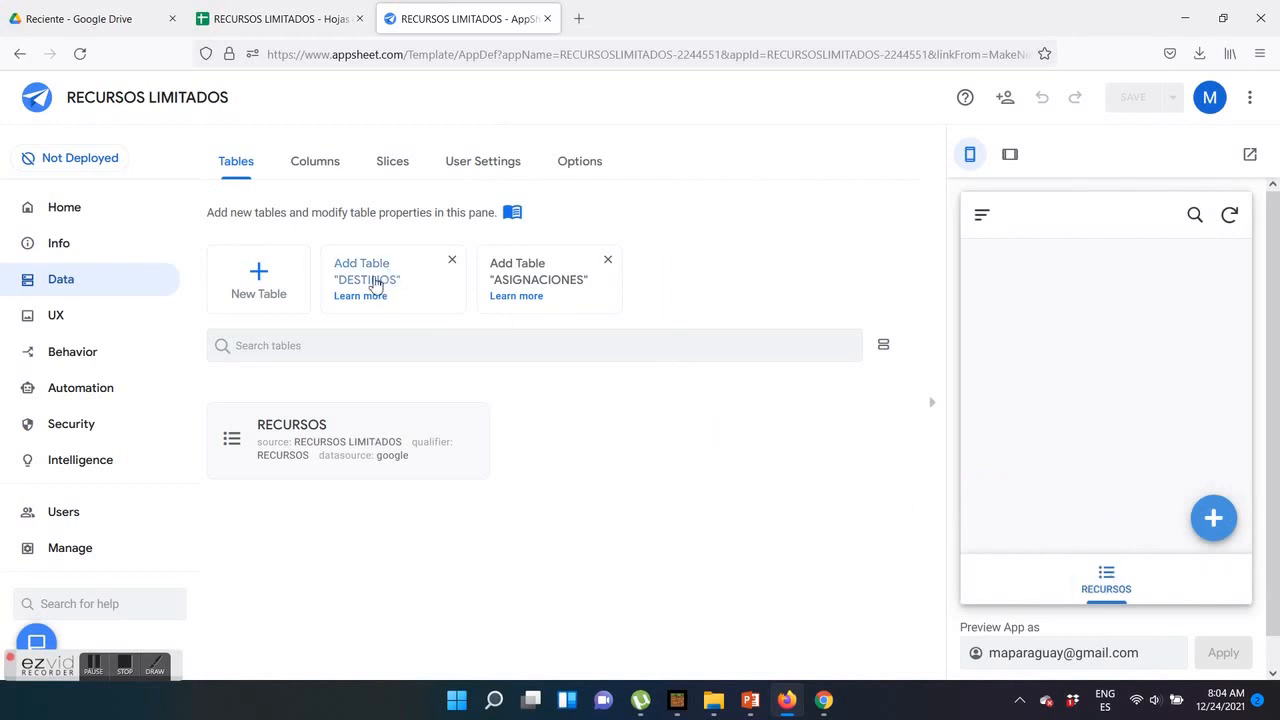
Add the suggested DESTINOS and ASIGNACIONES tables to the app and collapse their settings
left_click(372, 284)
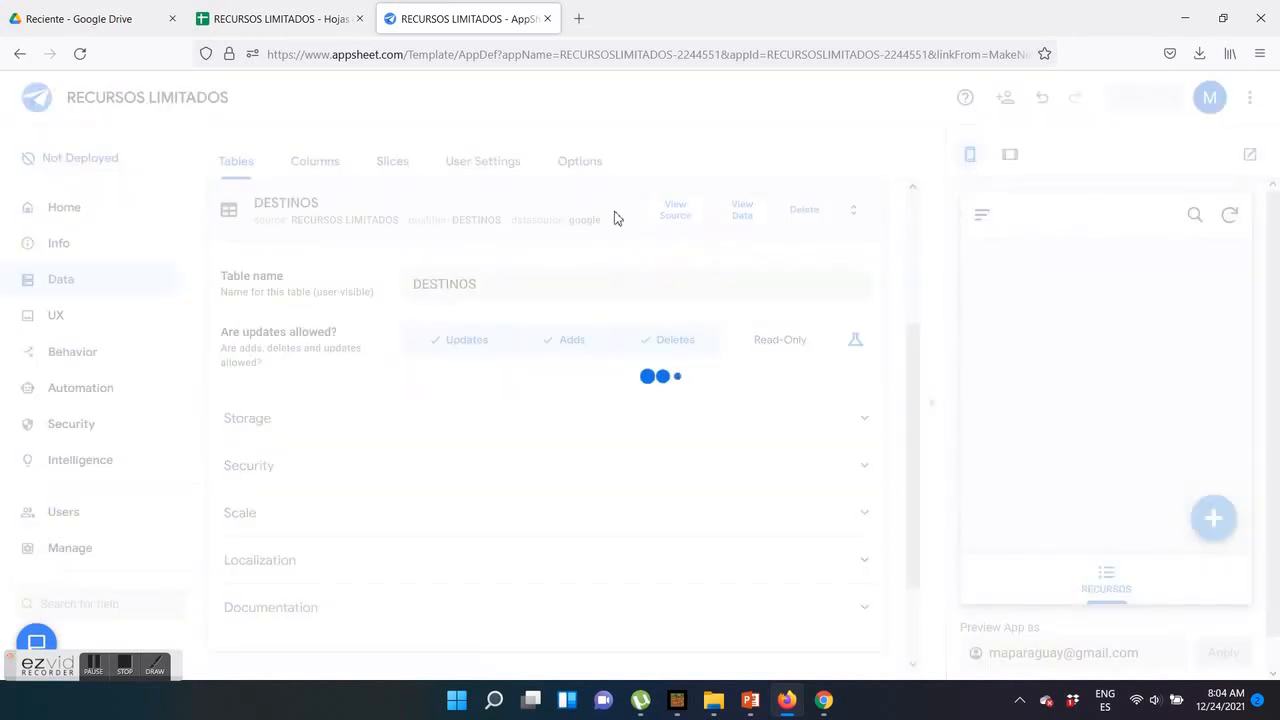
left_click(563, 222)
left_click(346, 272)
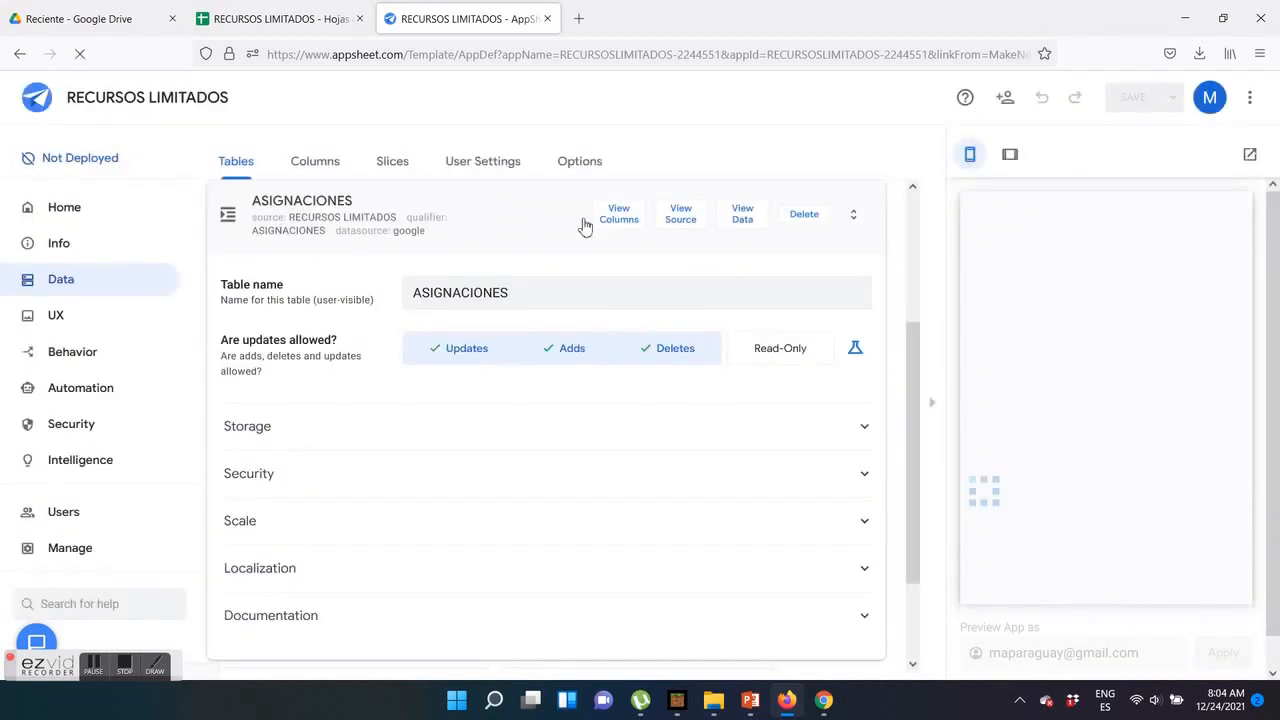
left_click(526, 223)
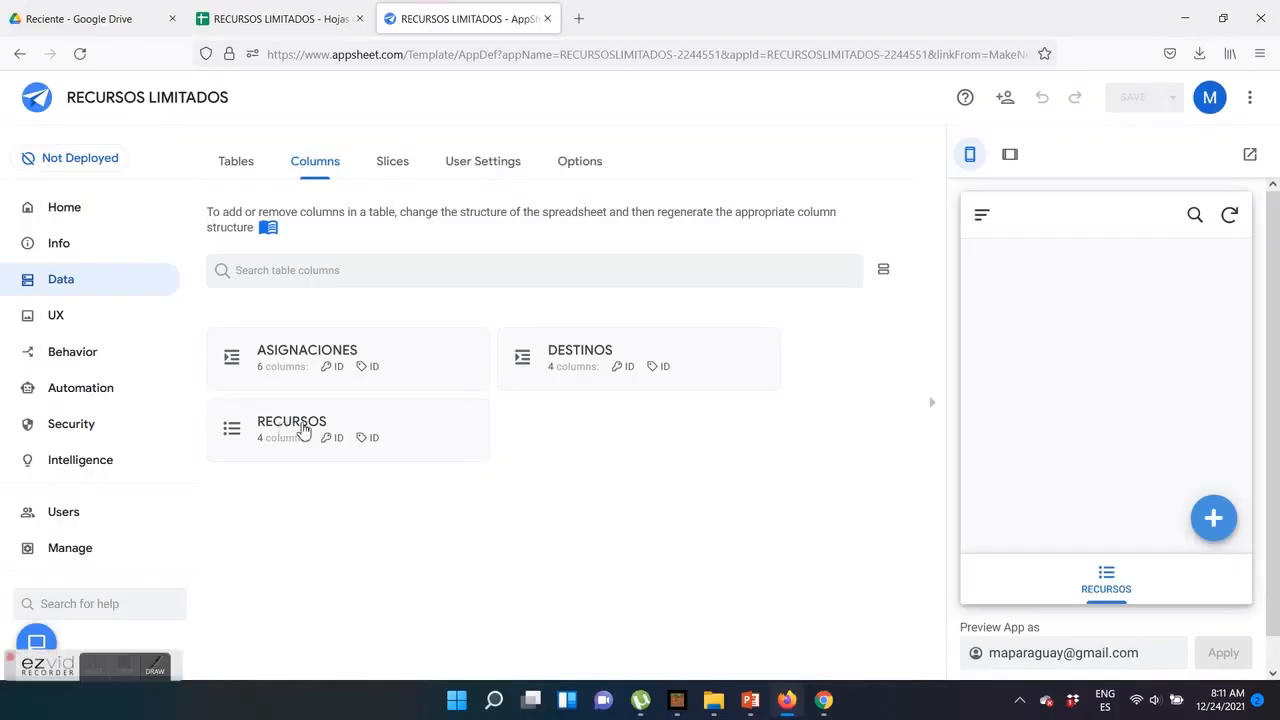
Check the initial value formula of the ID column in the RECURSOS table
left_click(300, 434)
left_click(242, 377)
scroll(417, 551, "down", 2)
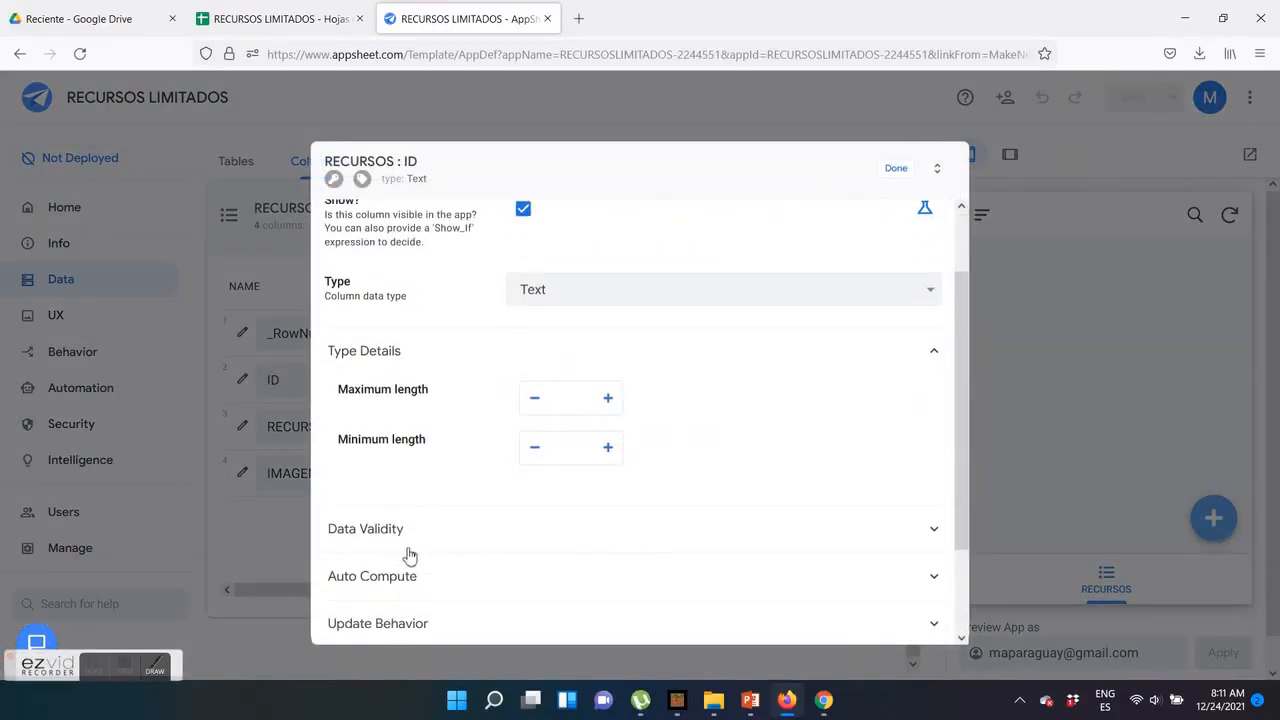
left_click(474, 574)
left_click_drag(340, 424, 424, 446)
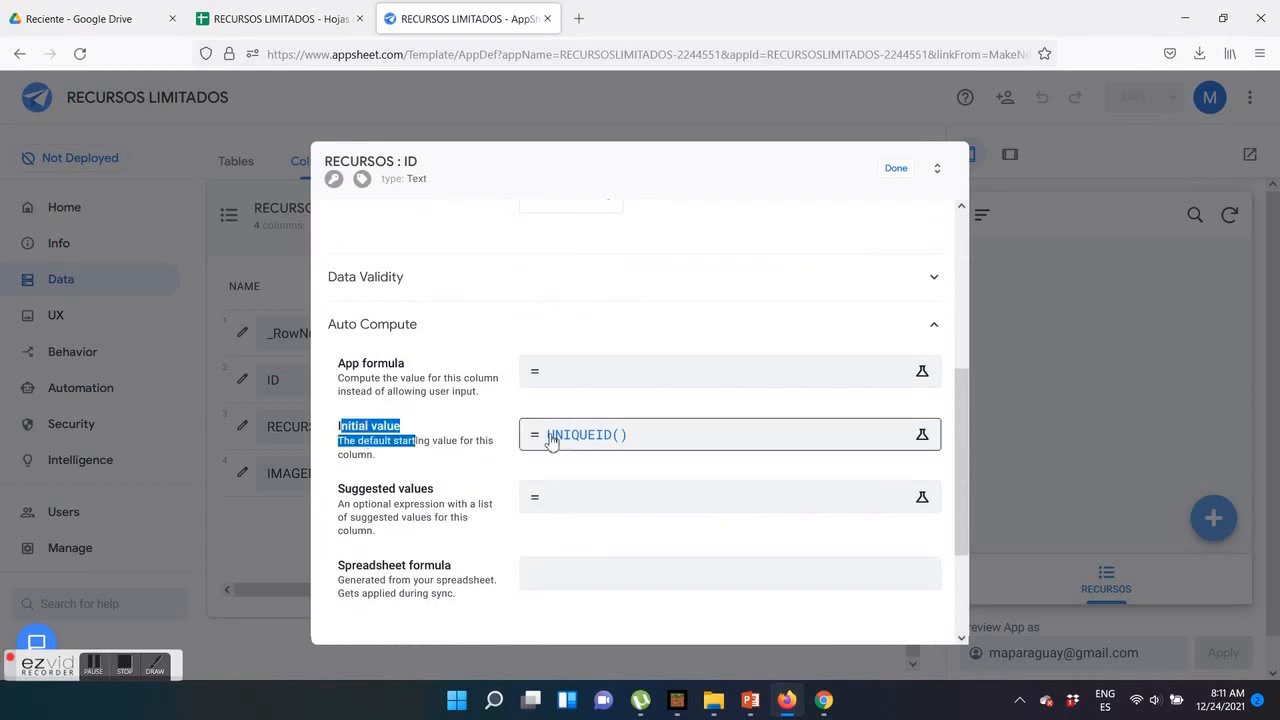
left_click(895, 168)
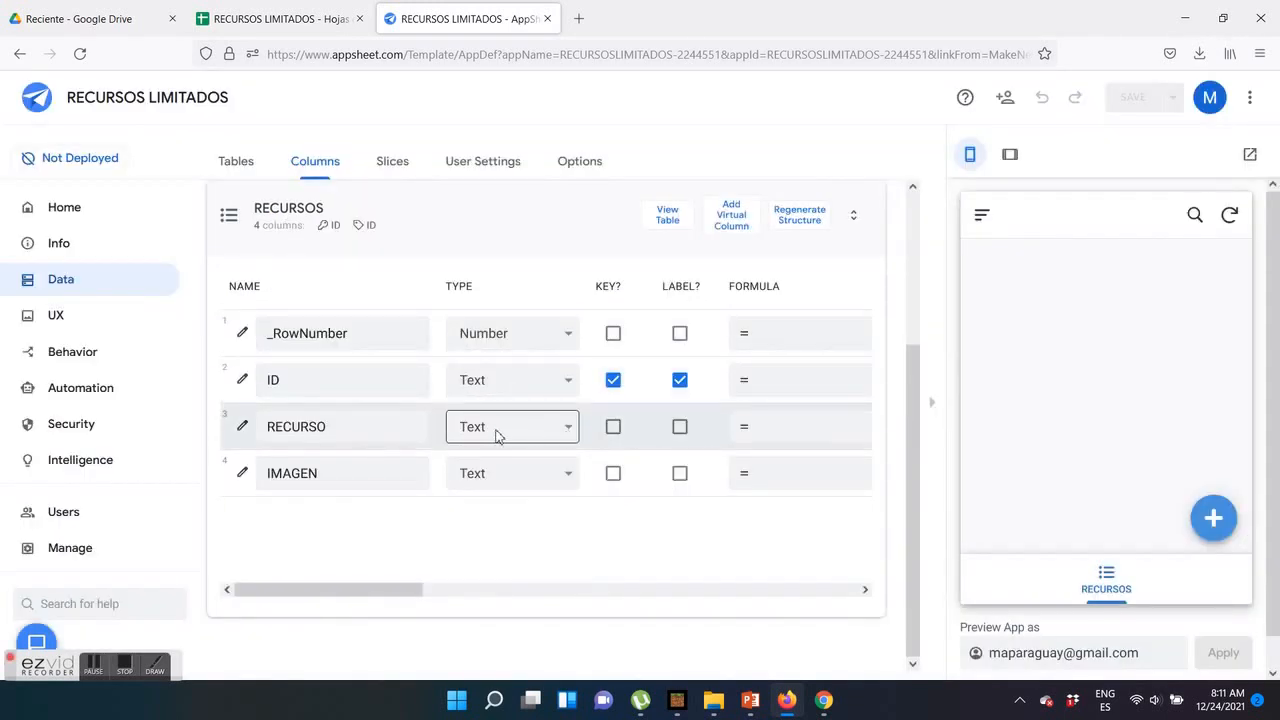
Set the type of the IMAGEN column in the RECURSOS table to Image
left_click(566, 474)
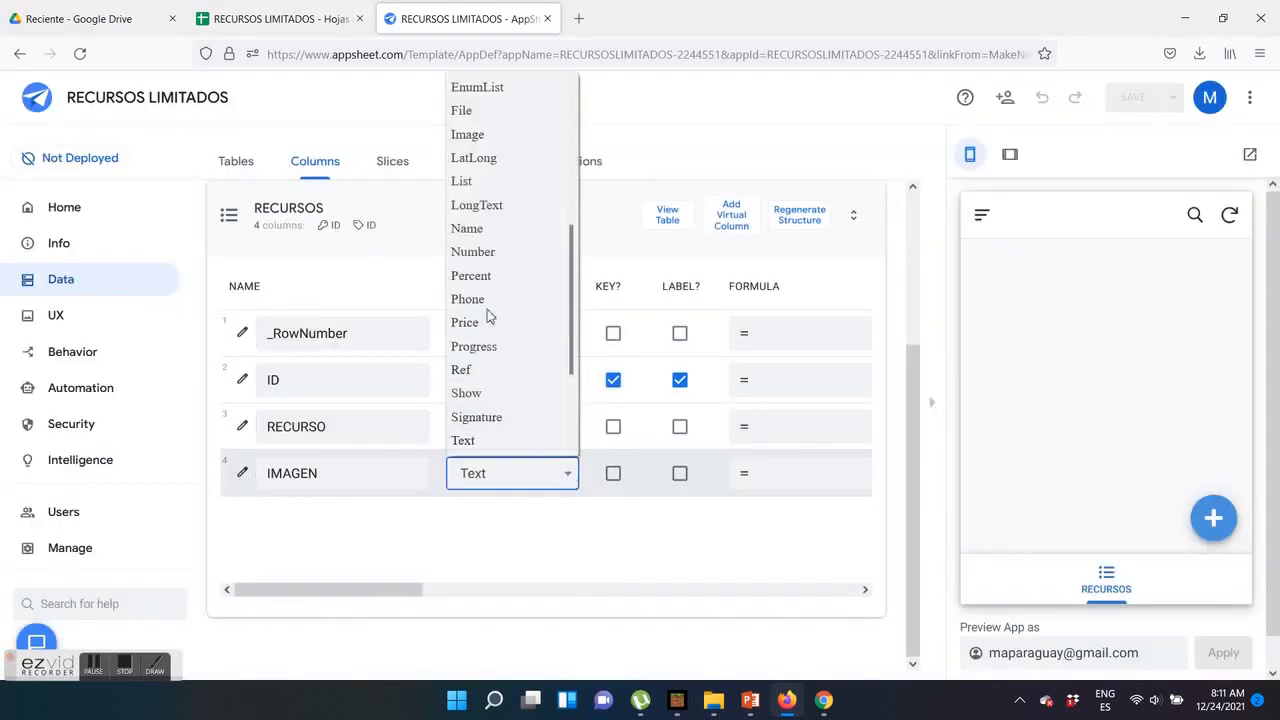
scroll(485, 282, "up", 3)
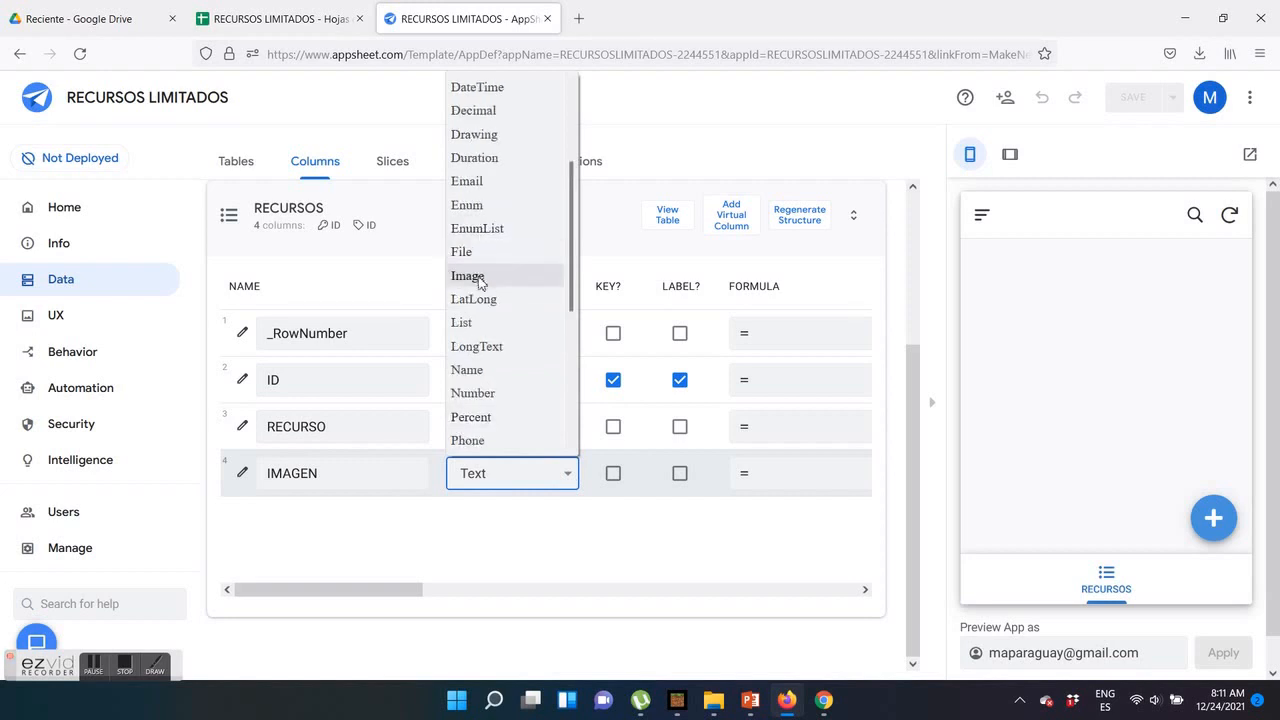
left_click(478, 276)
left_click(422, 240)
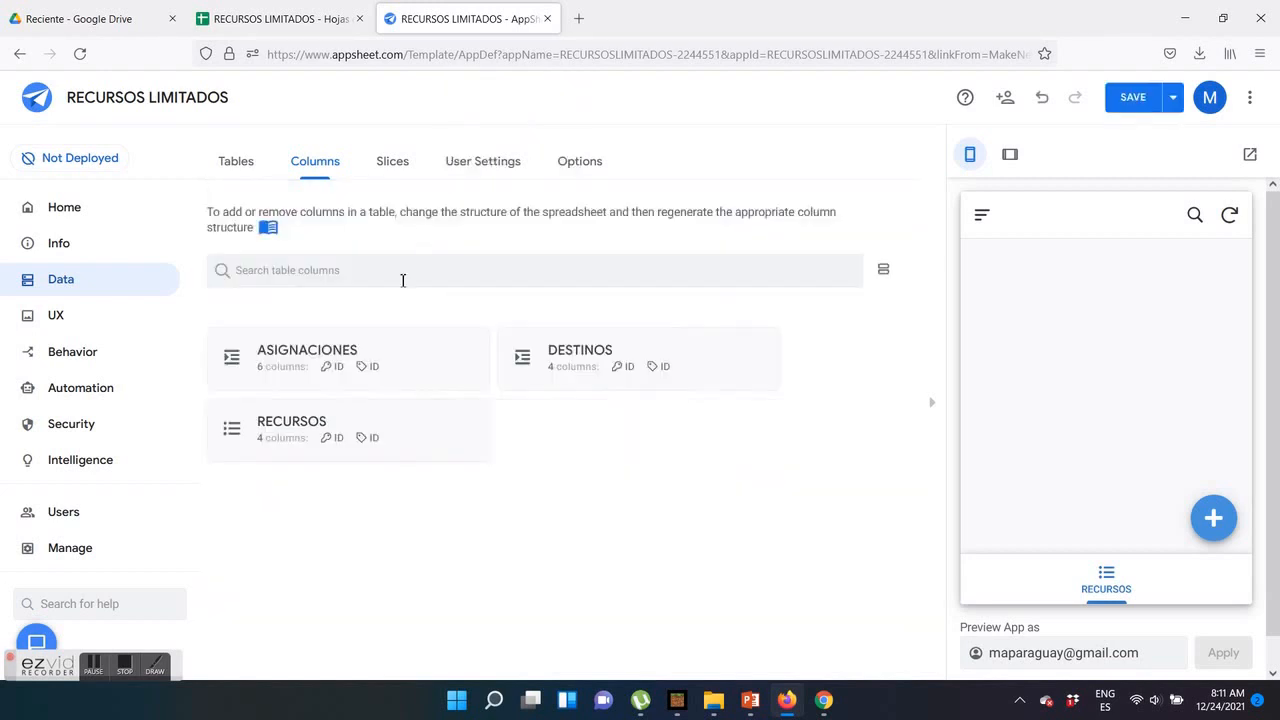
Check the initial value formula of the ID column in the DESTINOS table
left_click(560, 369)
left_click(243, 381)
scroll(388, 577, "down", 2)
left_click(388, 577)
scroll(446, 603, "down", 3)
left_click_drag(351, 511, 466, 523)
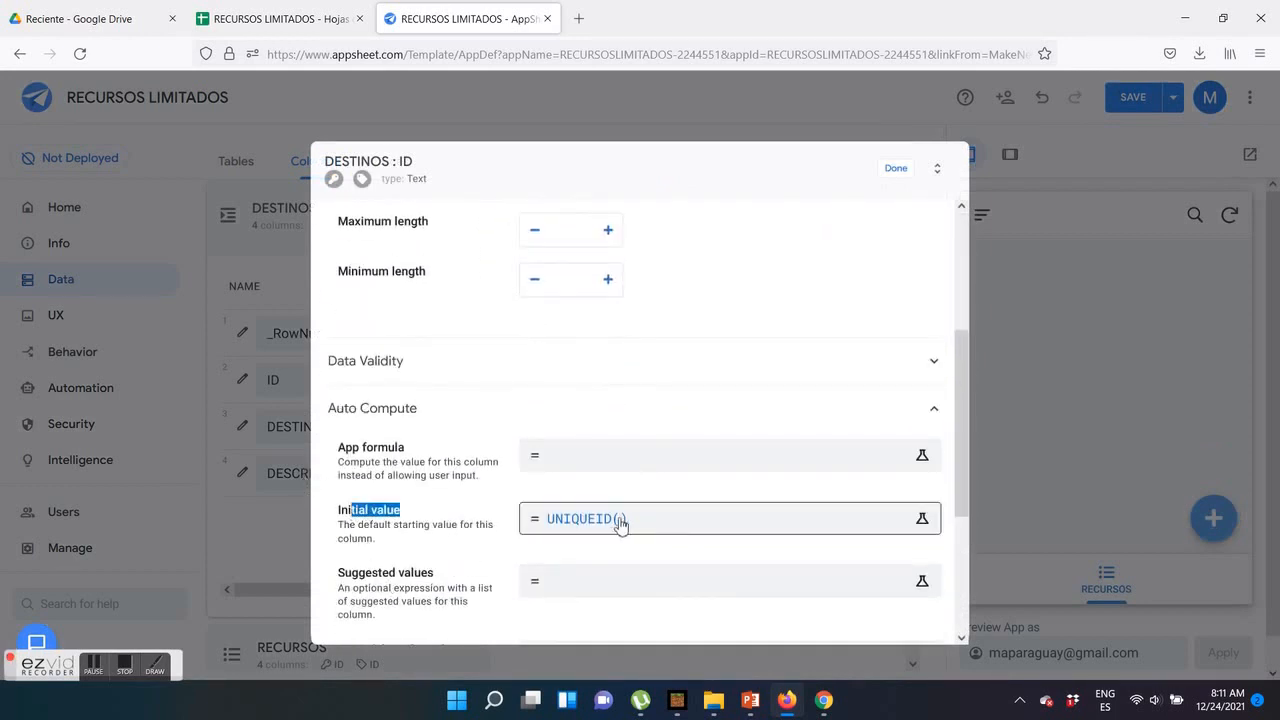
left_click(896, 168)
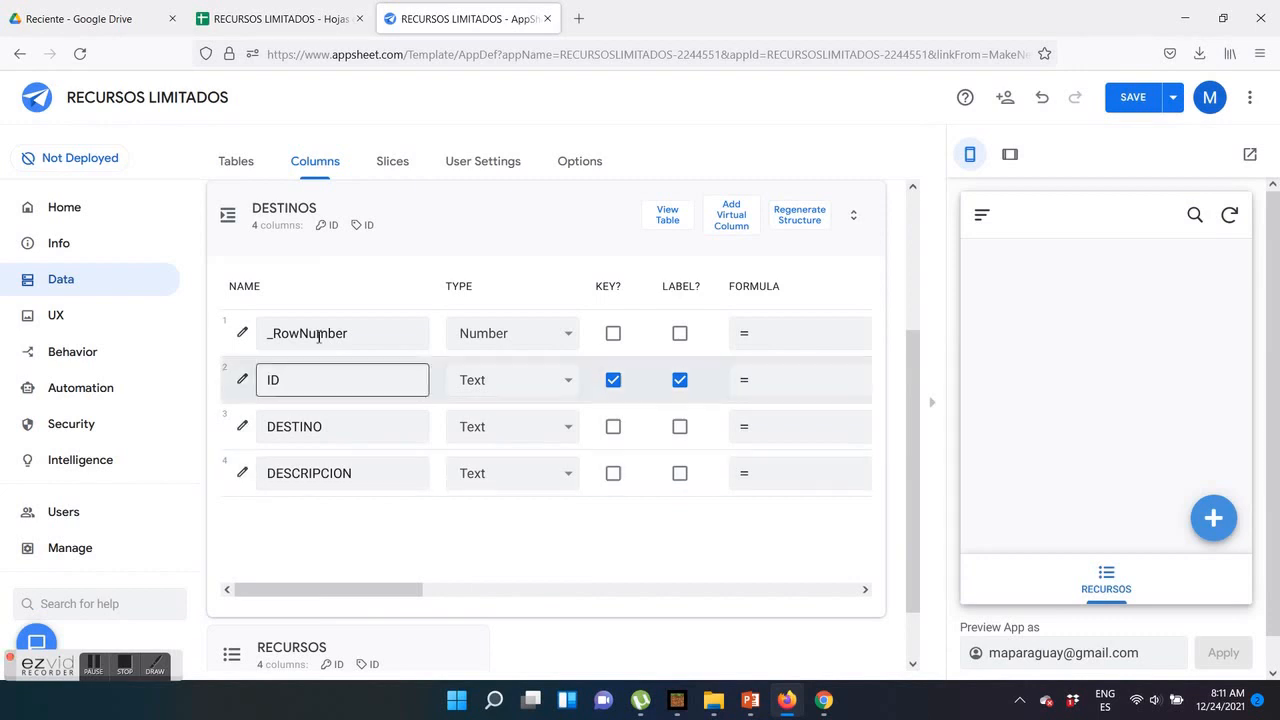
left_click(522, 221)
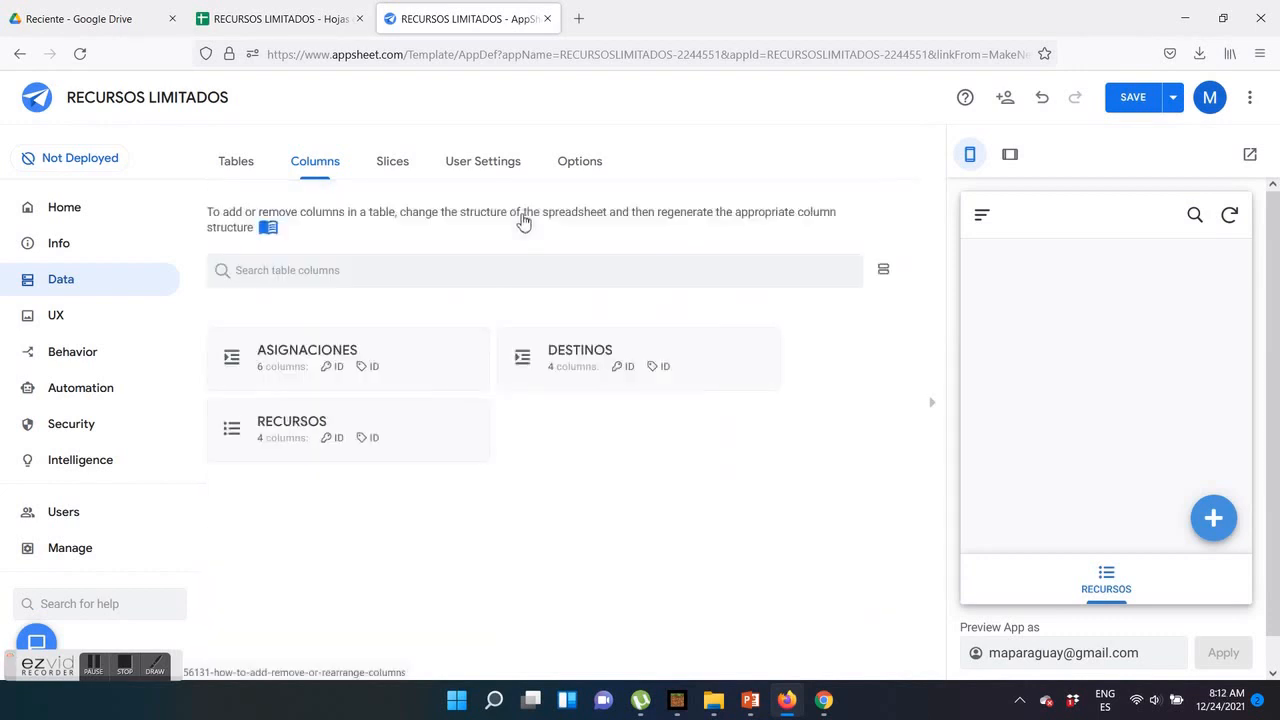
Check the initial value formula of the ID column in the ASIGNACIONES table
left_click(296, 362)
left_click(240, 379)
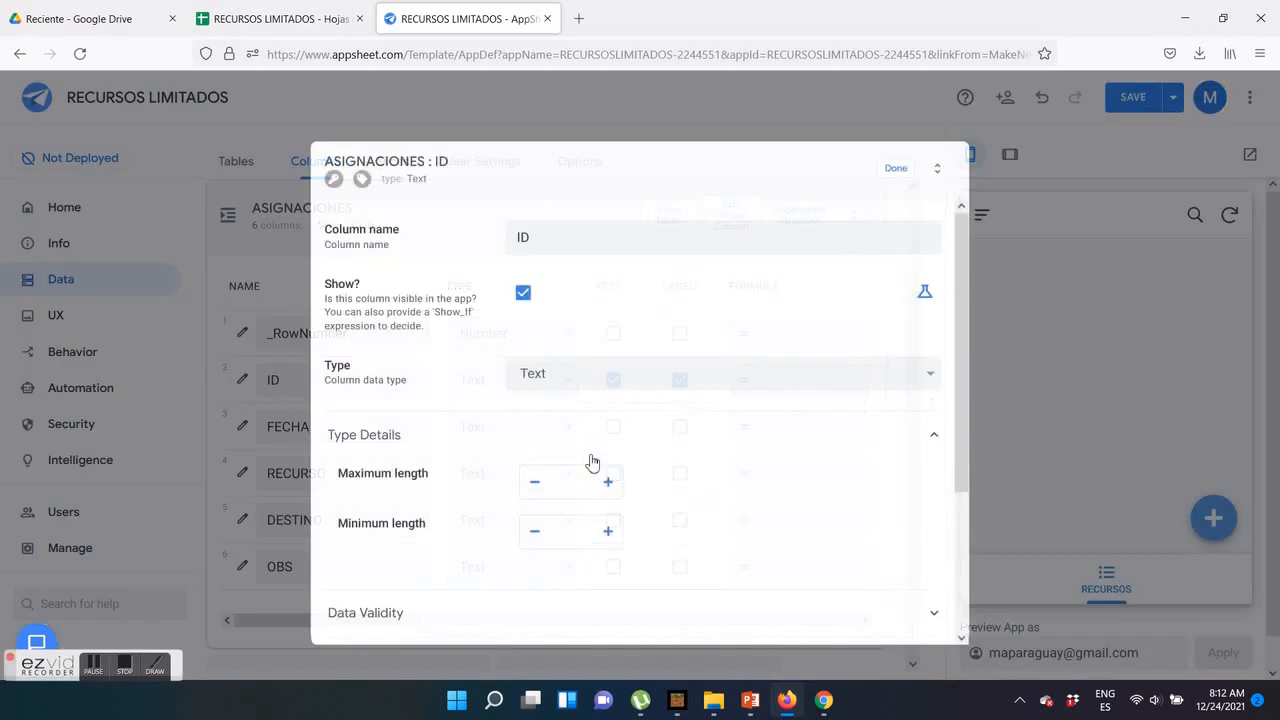
left_click(390, 498)
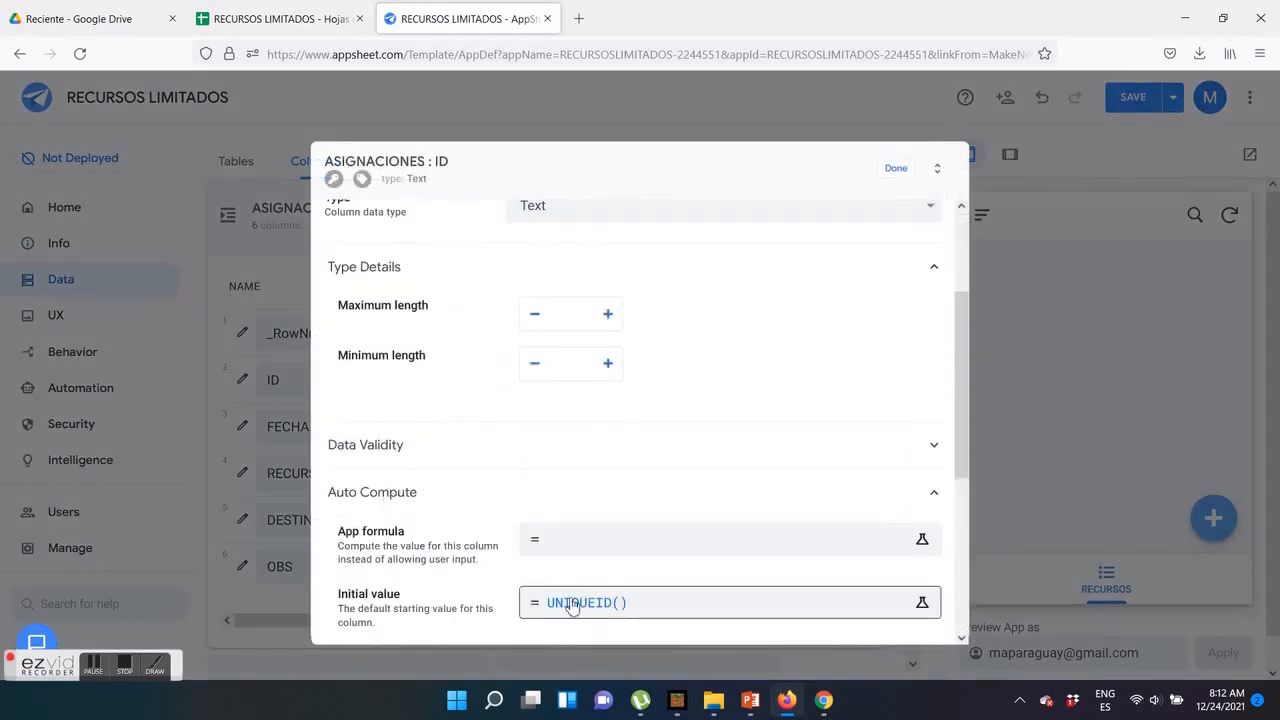
left_click(896, 168)
Set the FECHA column of the ASIGNACIONES table to type DateTime with the app formula NOW()
left_click(584, 426)
scroll(505, 240, "up", 4)
left_click(477, 181)
left_click(789, 429)
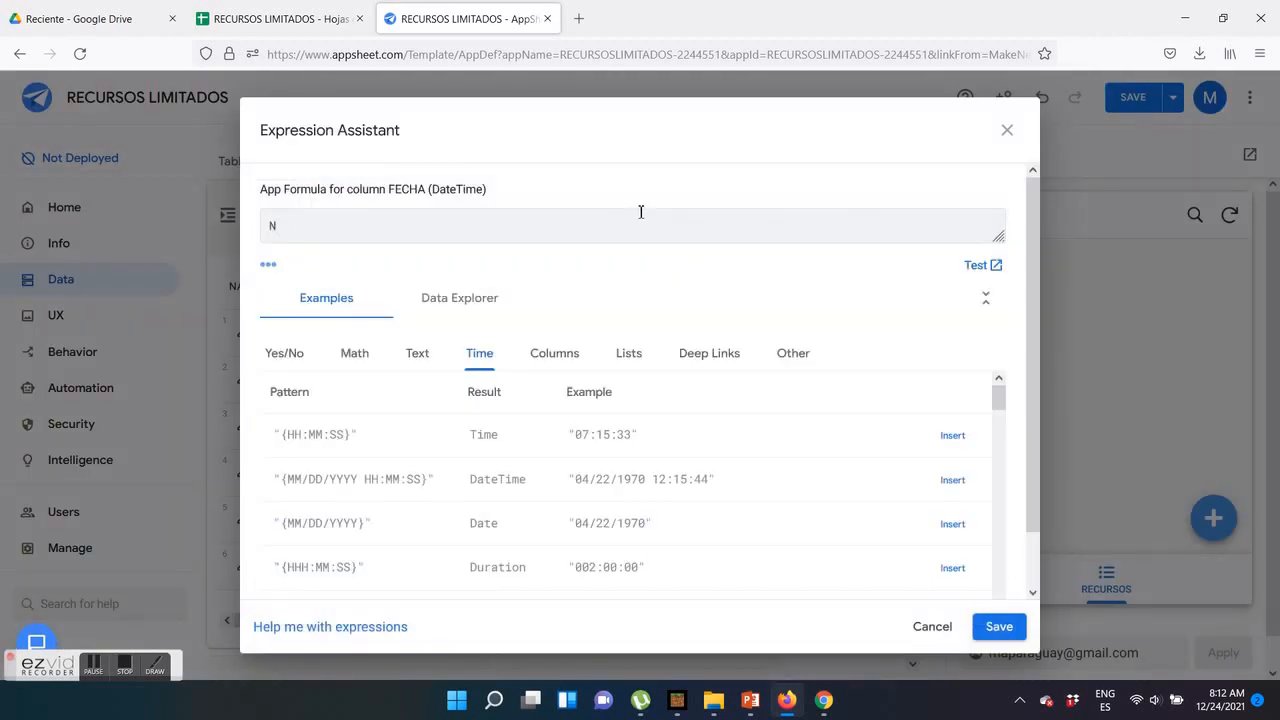
left_click(999, 626)
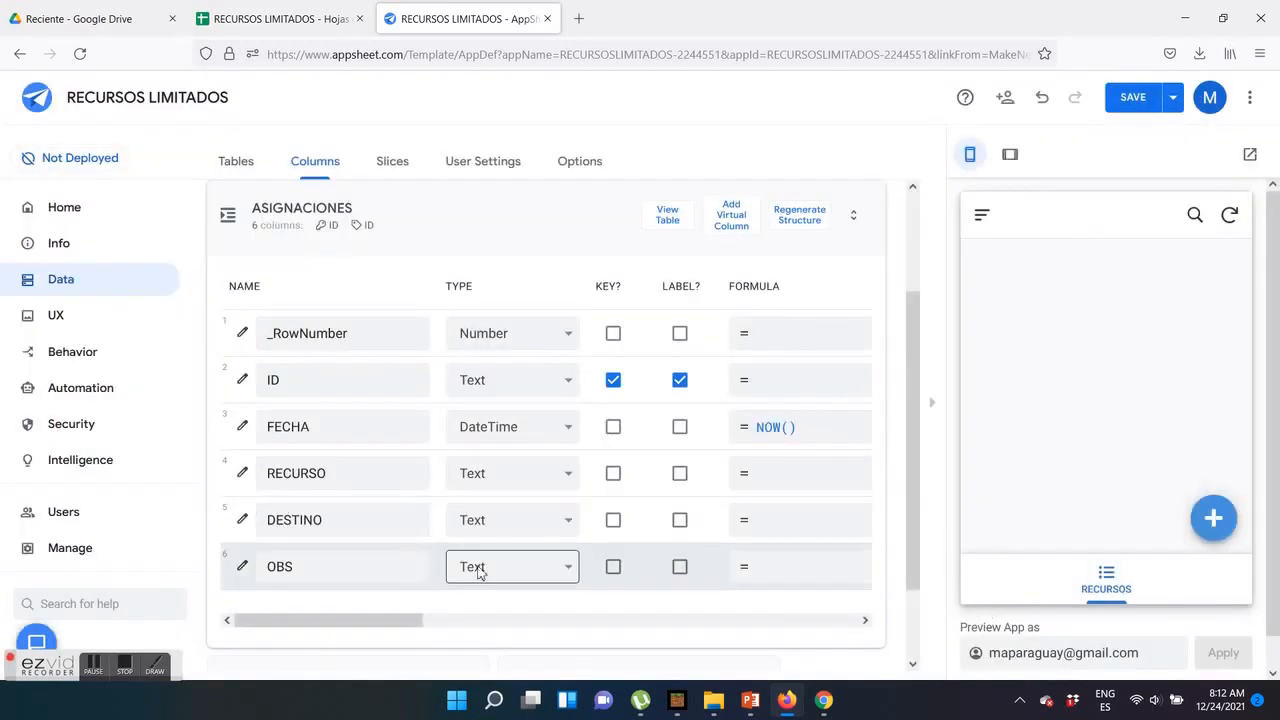
Set the Valid If formula of the RECURSO column in ASIGNACIONES to SELECT(RECURSOS[RECURSO], TRUE), and copy the formula for reuse
left_click(243, 476)
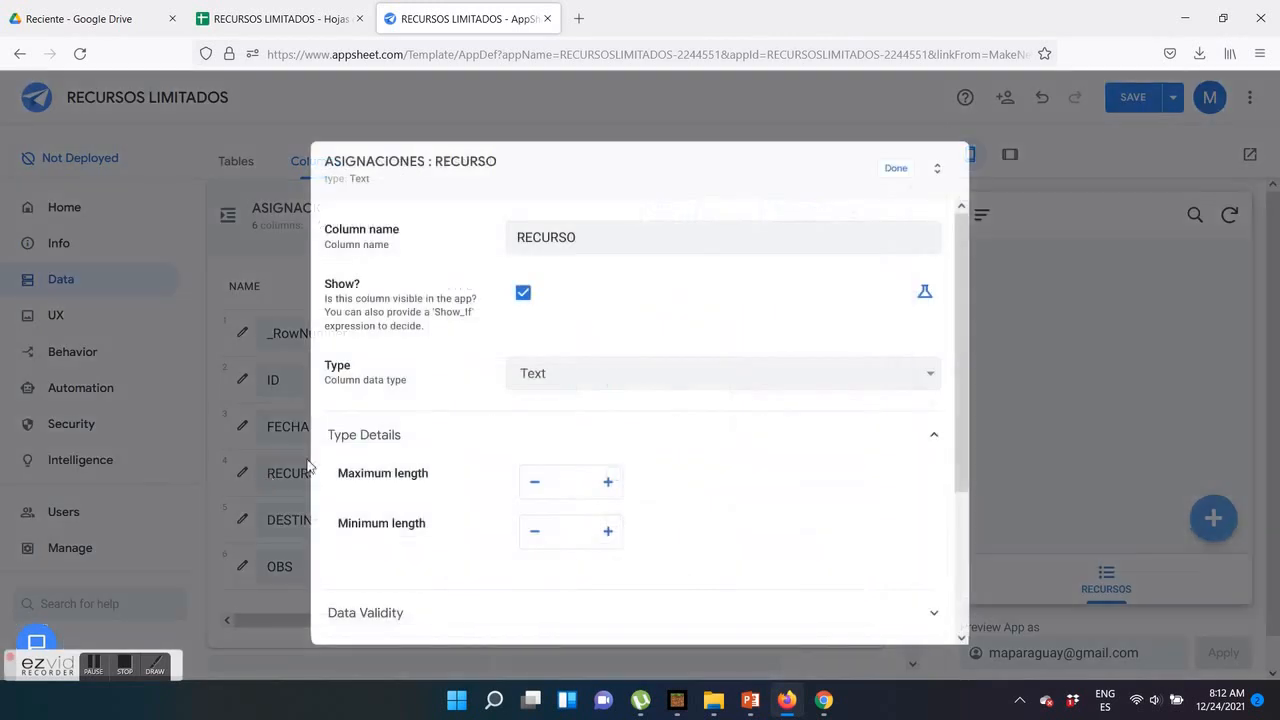
scroll(478, 520, "down", 2)
left_click(383, 448)
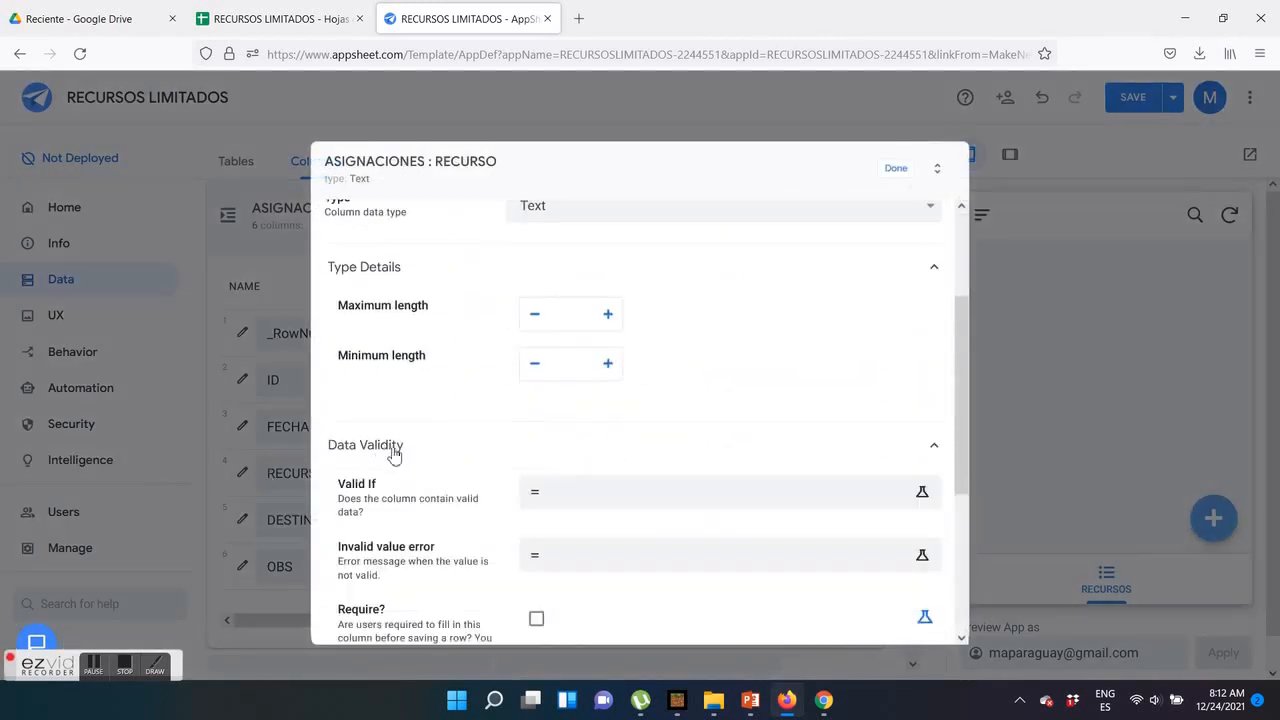
left_click(567, 497)
left_click(284, 19)
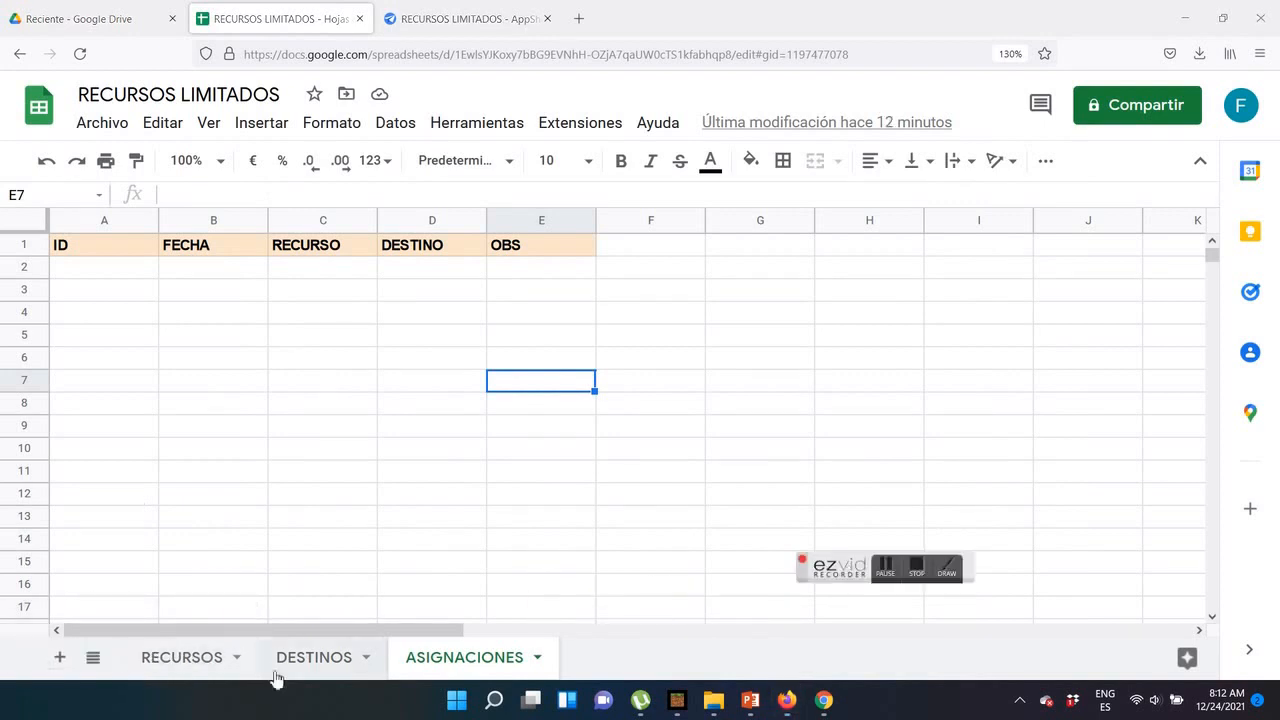
left_click(465, 19)
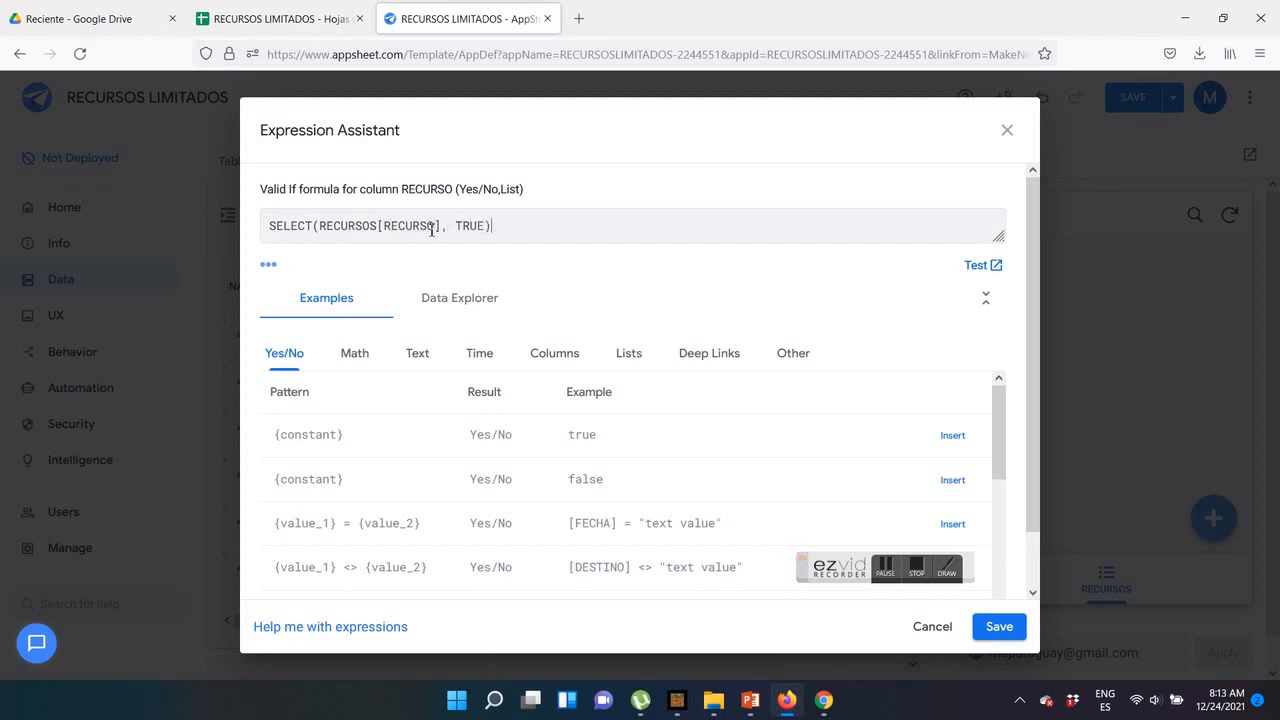
left_click_drag(492, 226, 268, 226)
right_click(330, 226)
left_click(390, 320)
left_click(1001, 635)
left_click(896, 170)
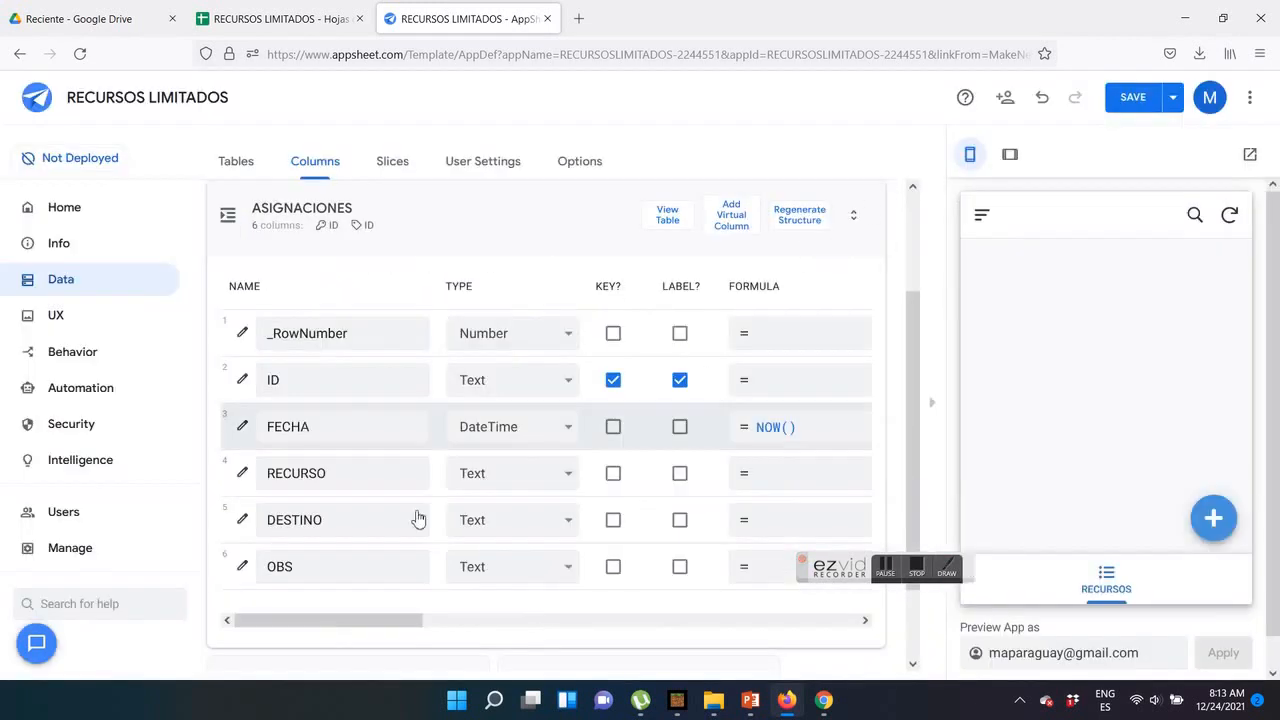
Paste the copied SELECT(RECURSOS[RECURSO], TRUE) formula as the Valid If of the DESTINO column in ASIGNACIONES
left_click(247, 524)
scroll(400, 457, "down", 2)
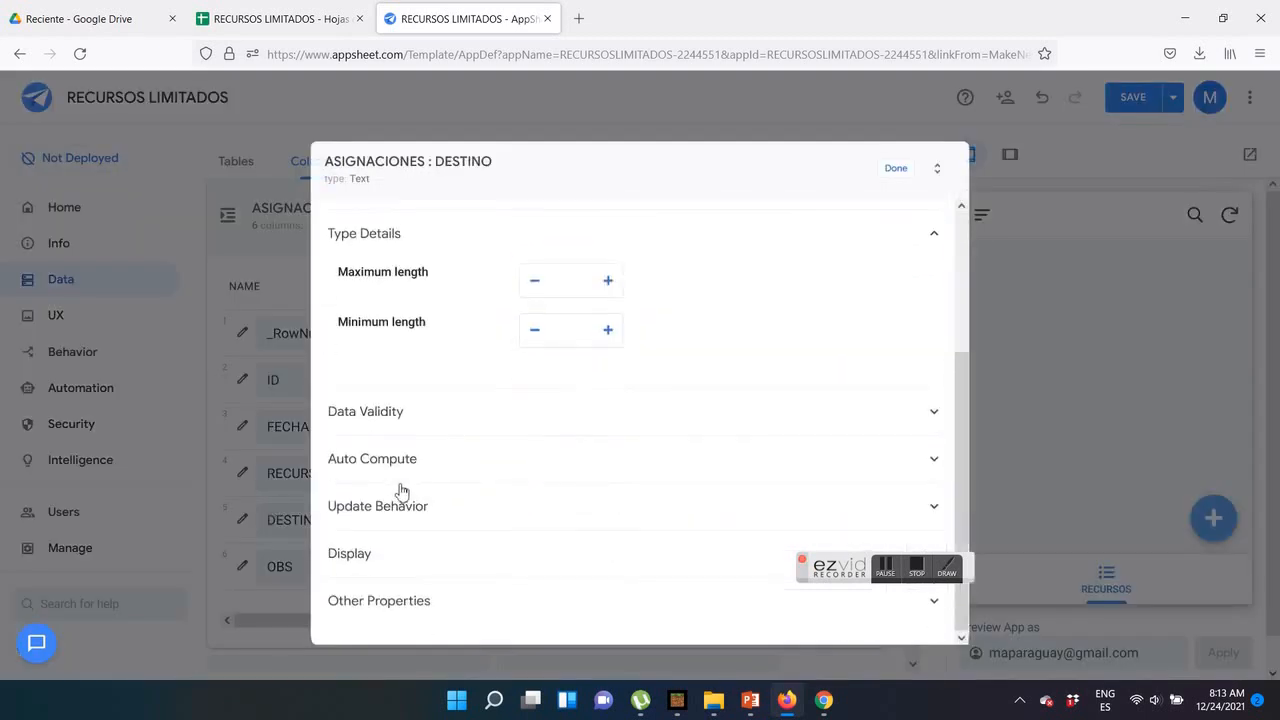
left_click(396, 415)
left_click(560, 460)
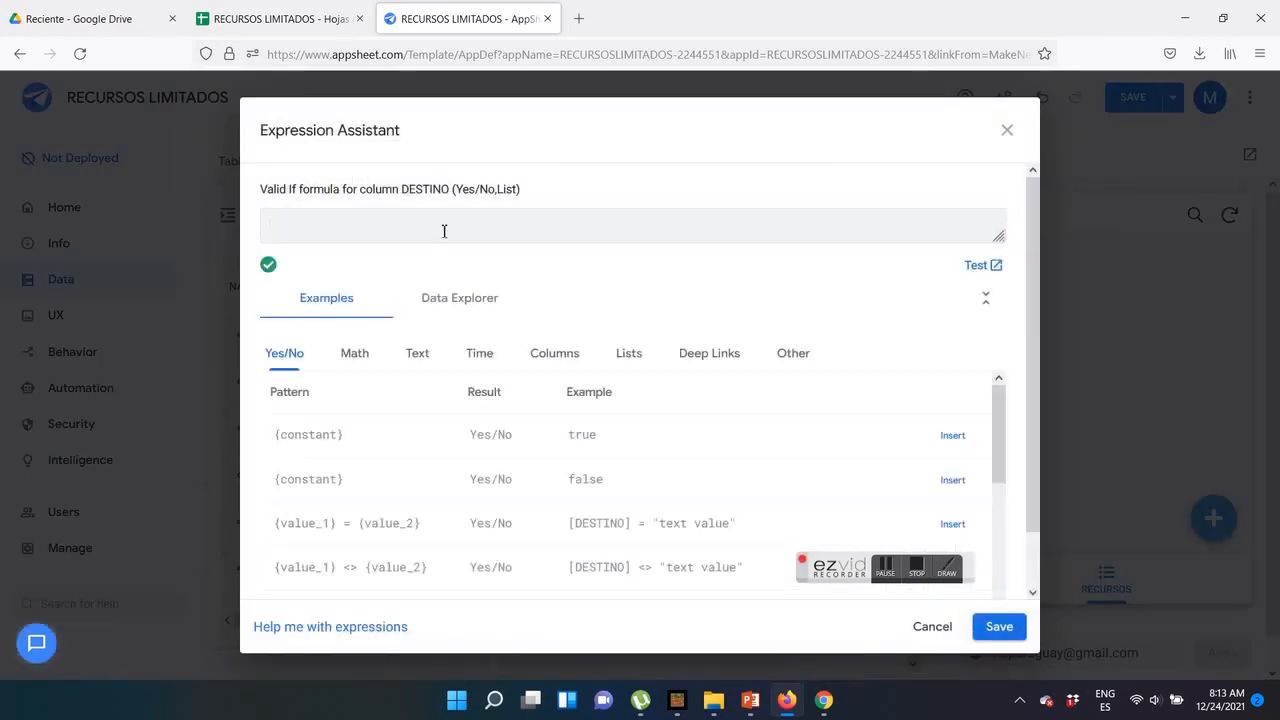
right_click(443, 232)
left_click(466, 351)
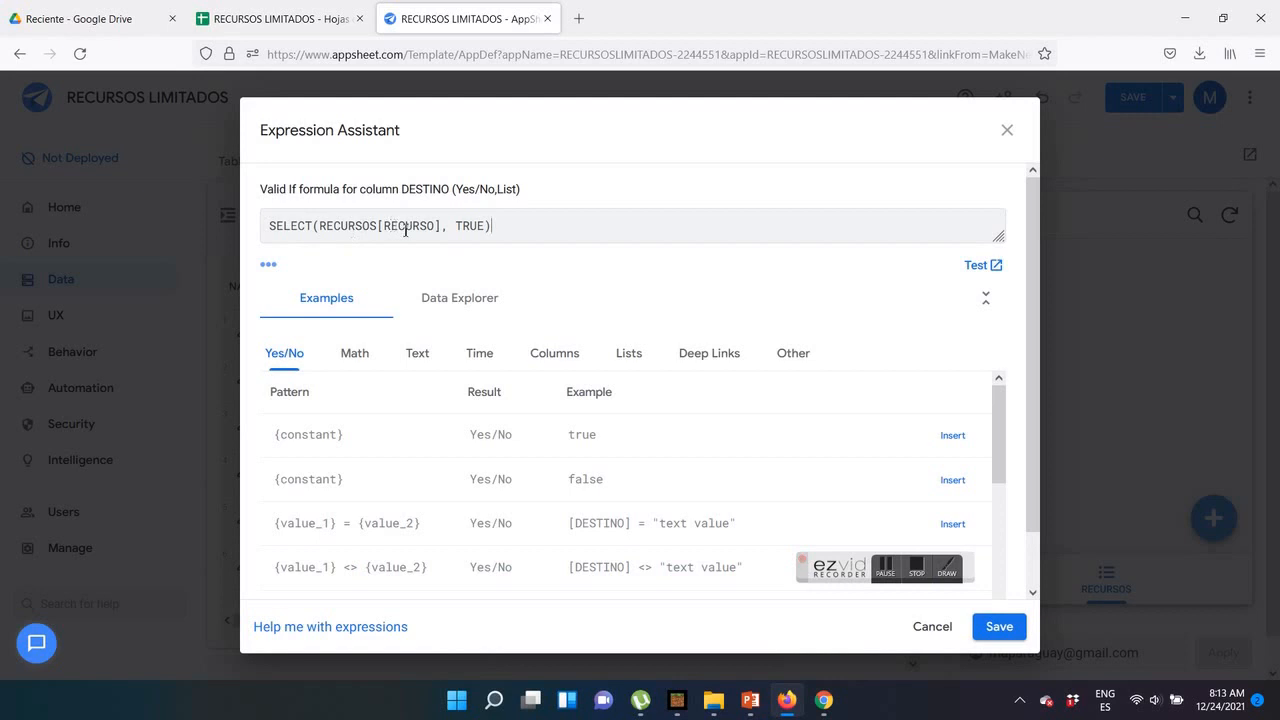
Check the name of the destination column on the DESTINOS sheet in Google Sheets, and return to the AppSheet formula
left_click(324, 20)
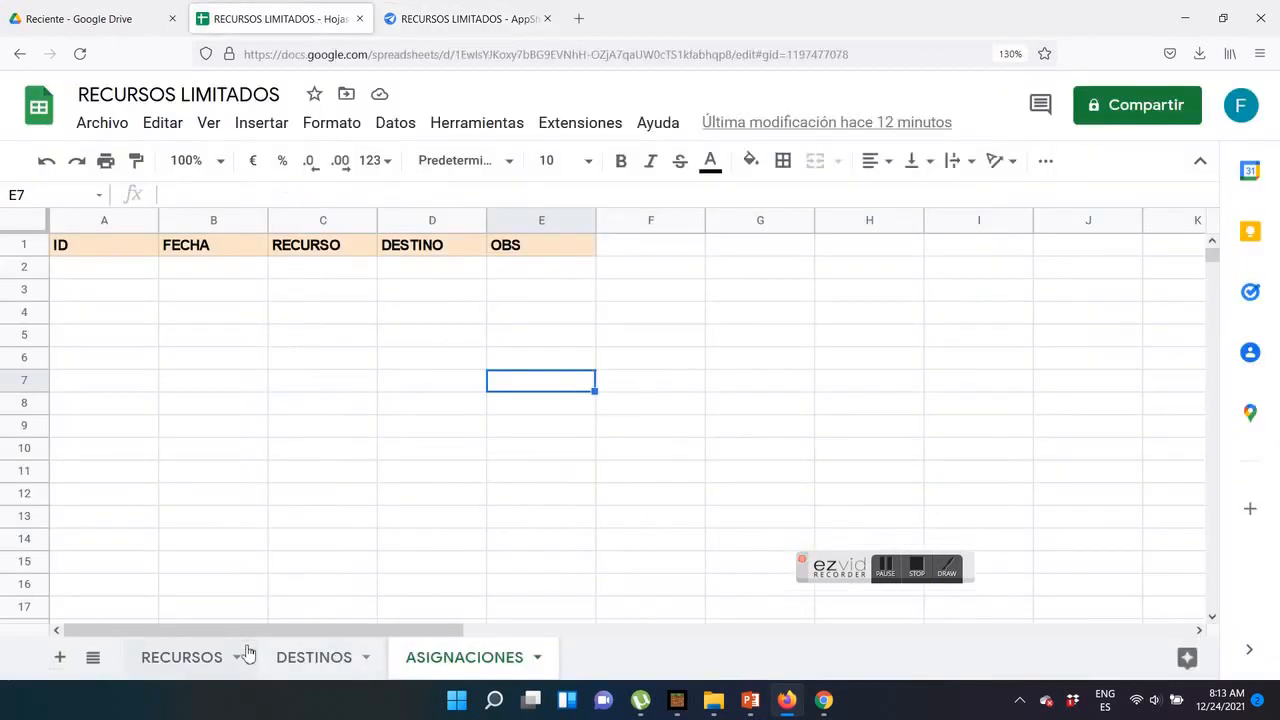
left_click(320, 659)
left_click(255, 252)
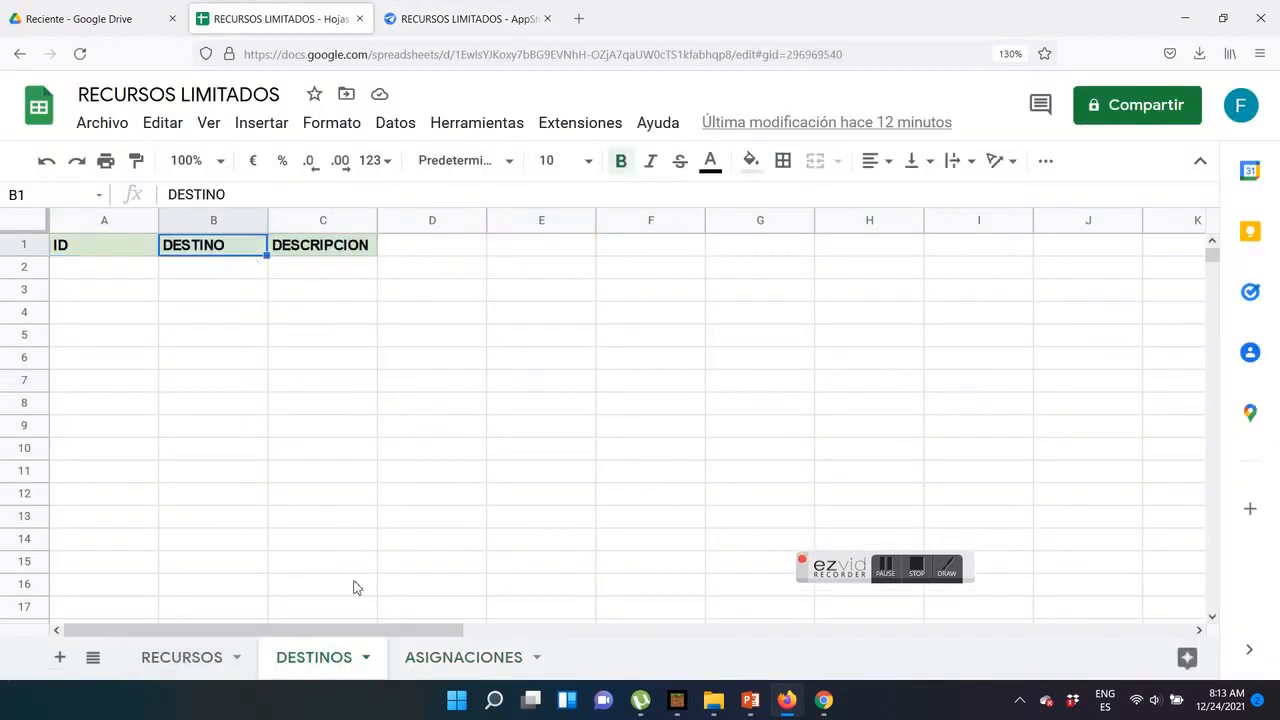
left_click(465, 19)
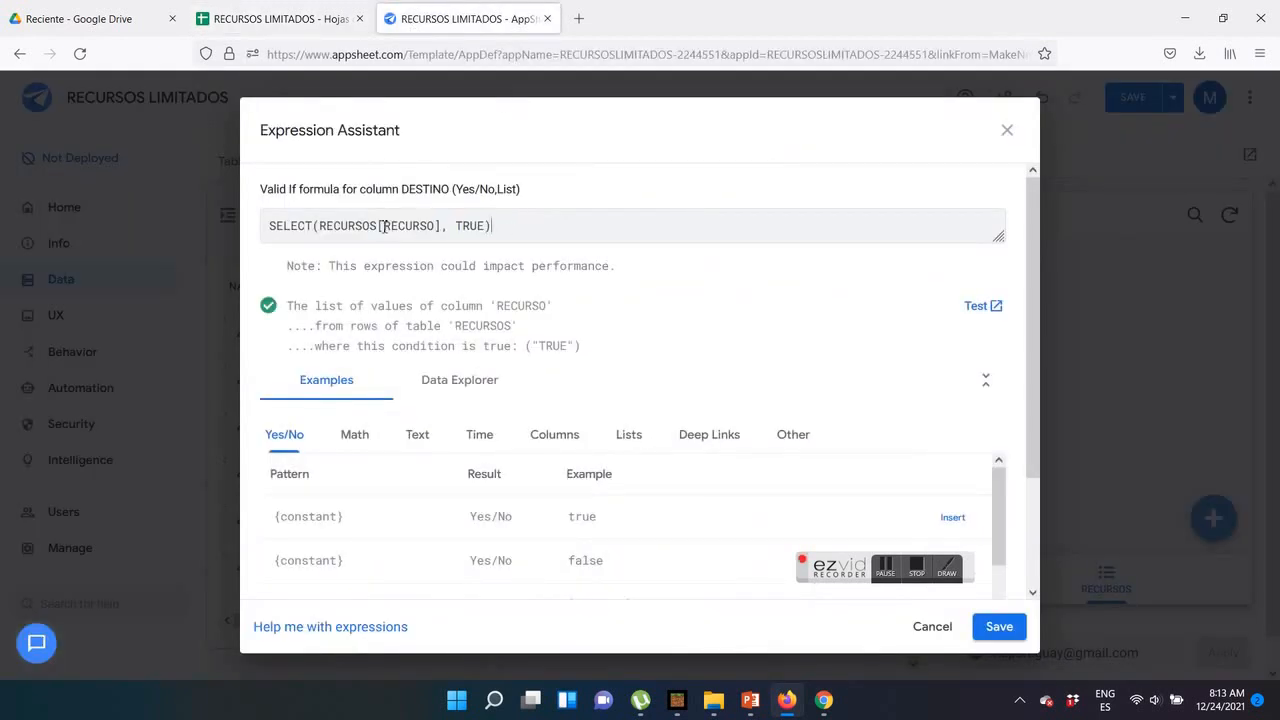
Edit the DESTINO column's Valid If formula to SELECT(DESTINOS[DESTINO], TRUE), and save the app
type("DESTI")
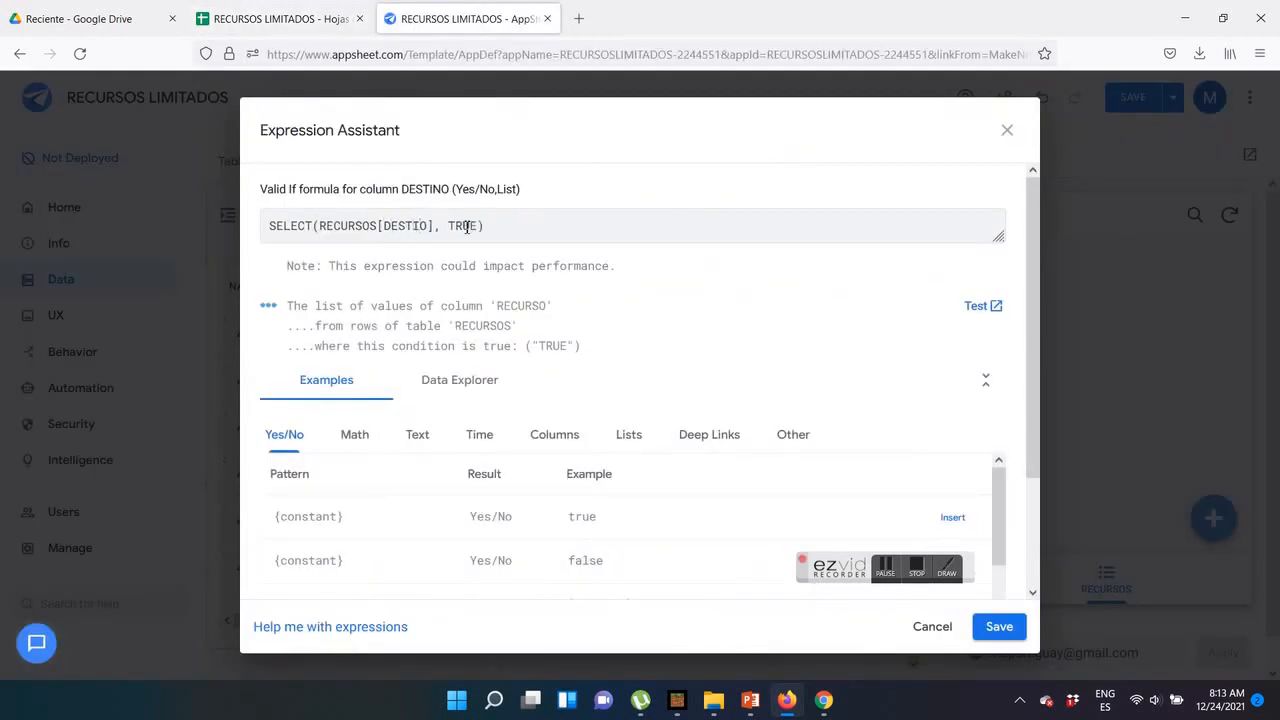
key("BackSpace")
key("BackSpace")
key("BackSpace")
key("BackSpace")
key("BackSpace")
key("BackSpace")
key("BackSpace")
key("BackSpace")
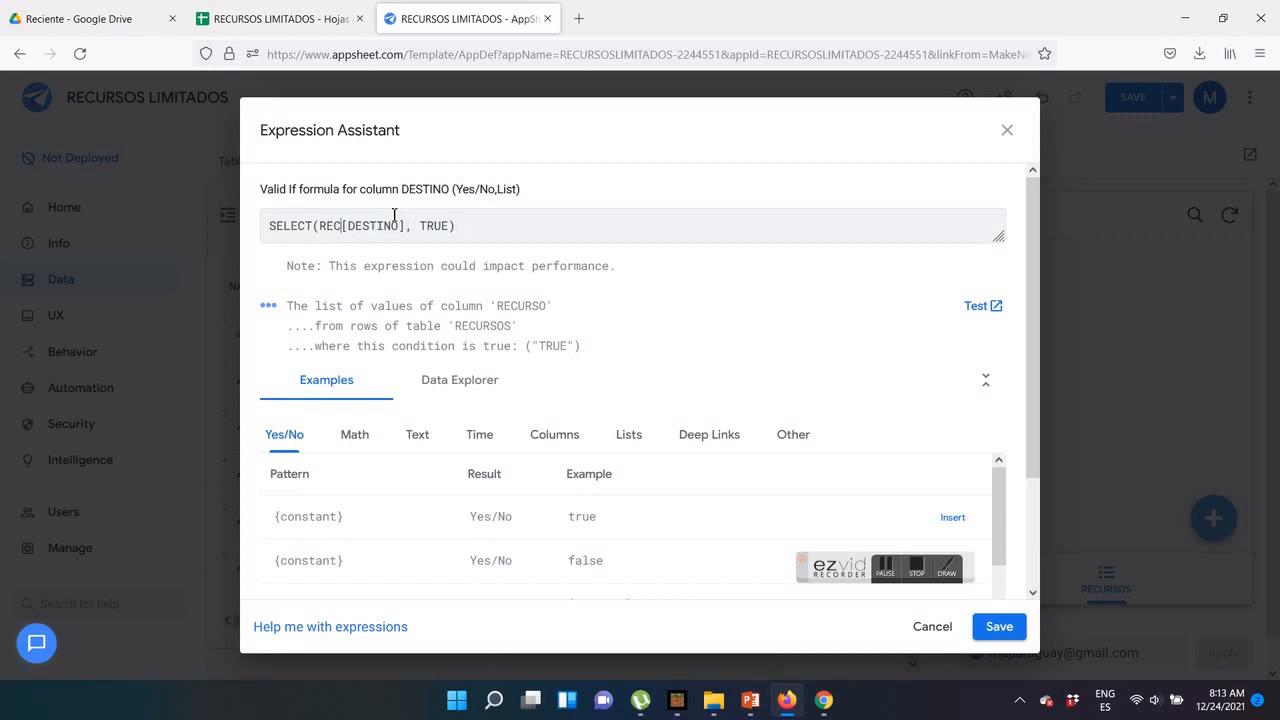
type("DESTINOS")
left_click_drag(402, 188, 444, 191)
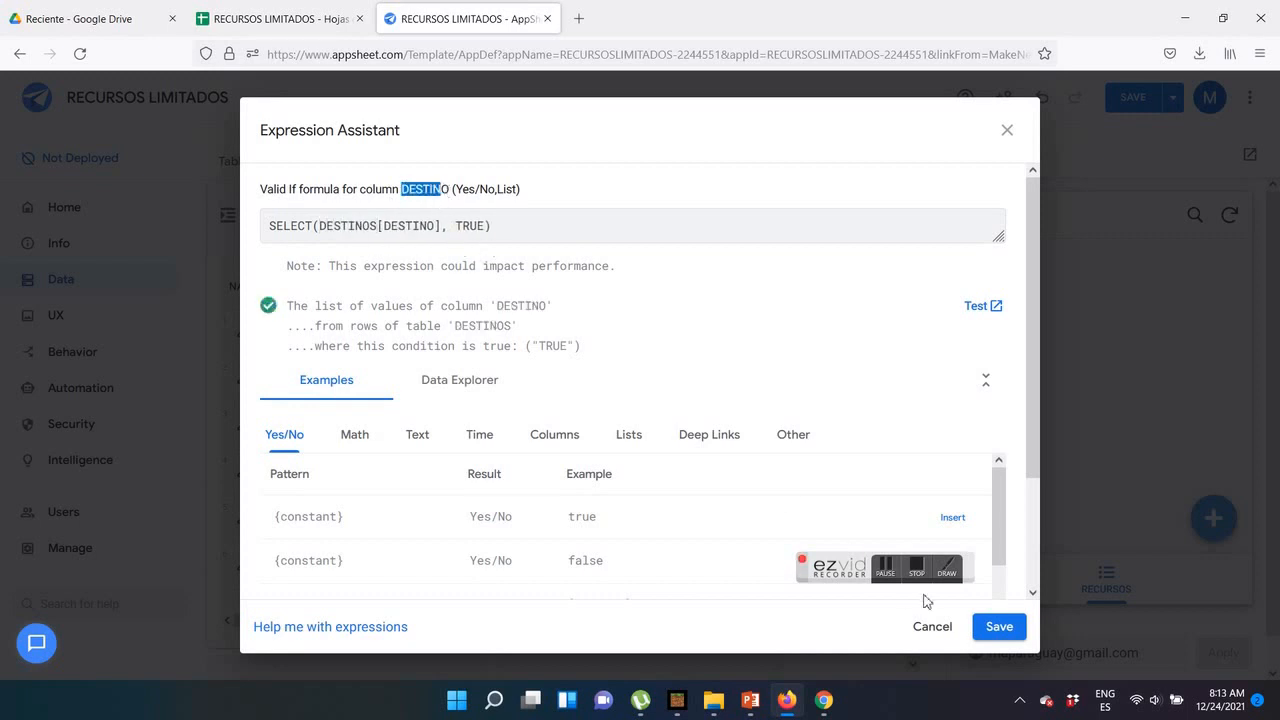
left_click(999, 626)
left_click(894, 175)
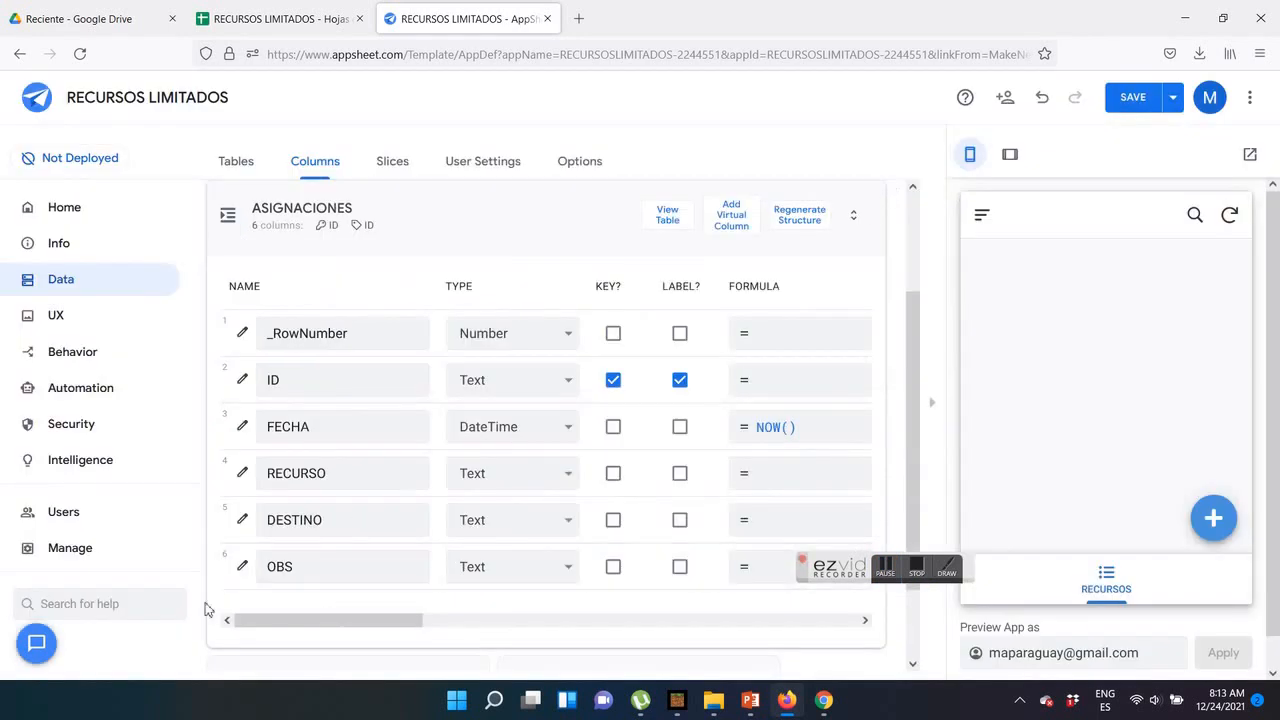
left_click(1133, 97)
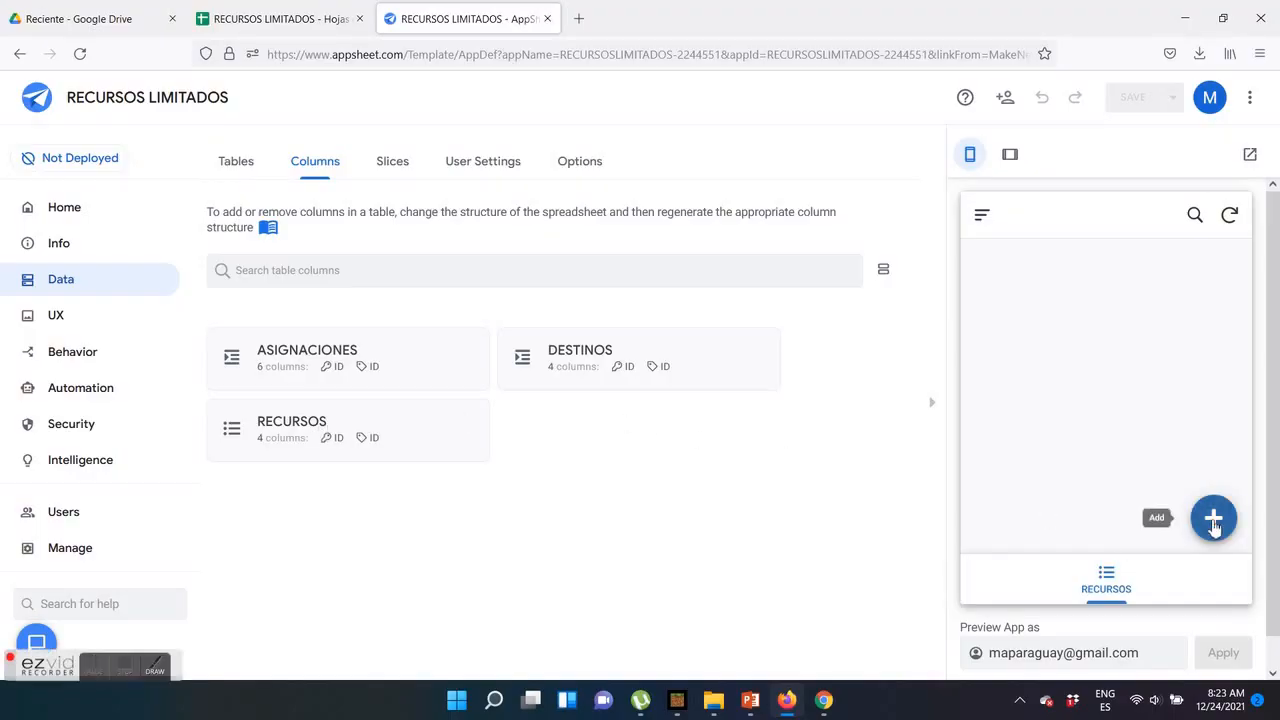
Add a resource named RAQUETA in the app preview with the RAQUETA image from the APPSHEET > PAPA NOEL folder
left_click(1213, 522)
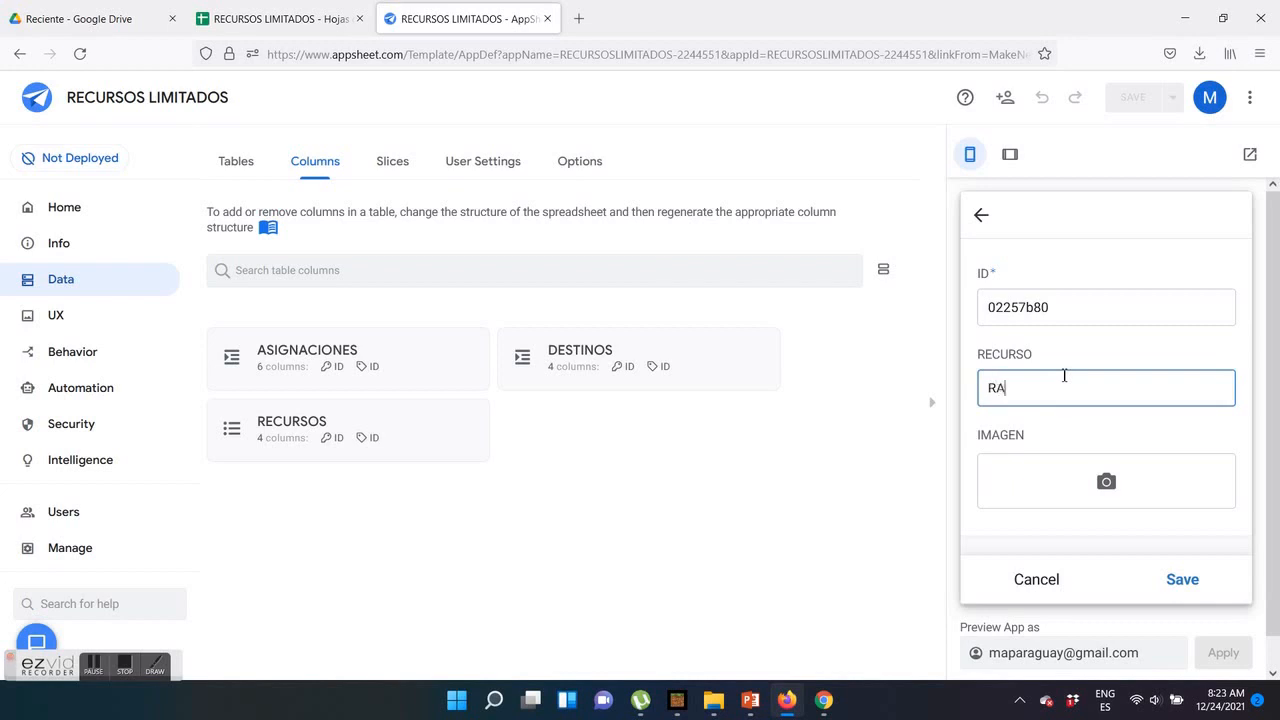
left_click(1112, 468)
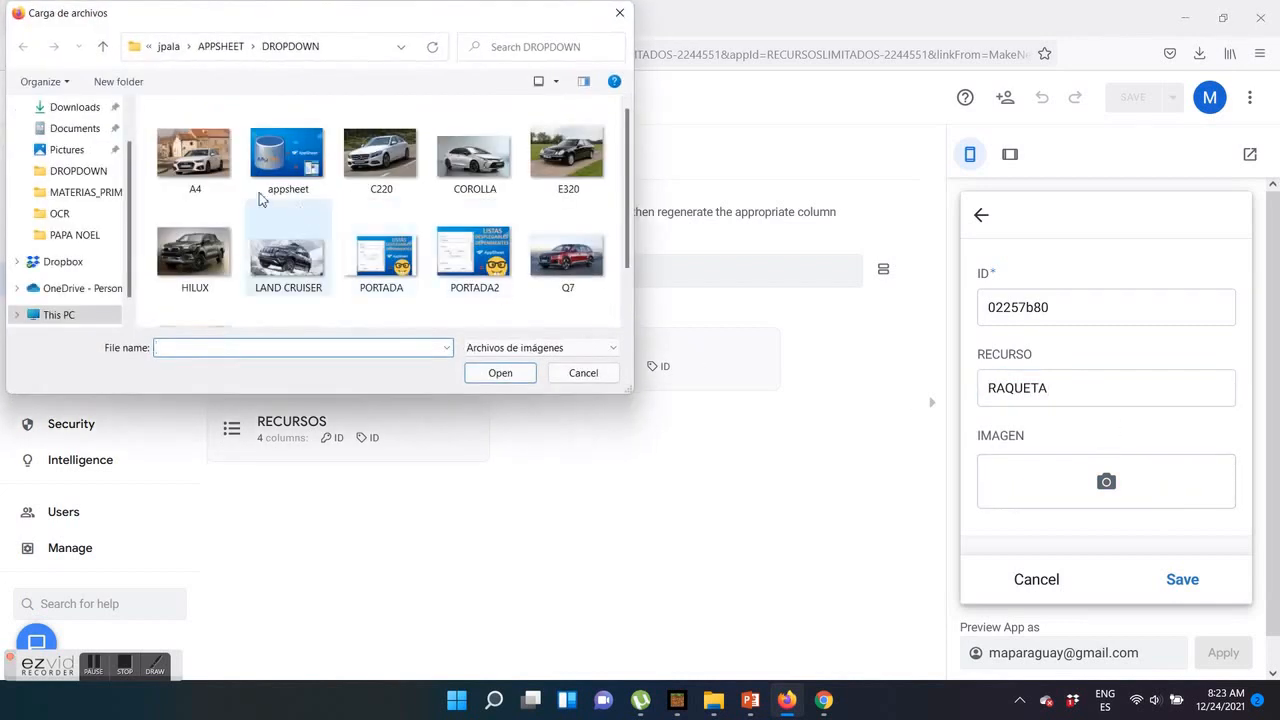
left_click(228, 46)
scroll(310, 183, "down", 5)
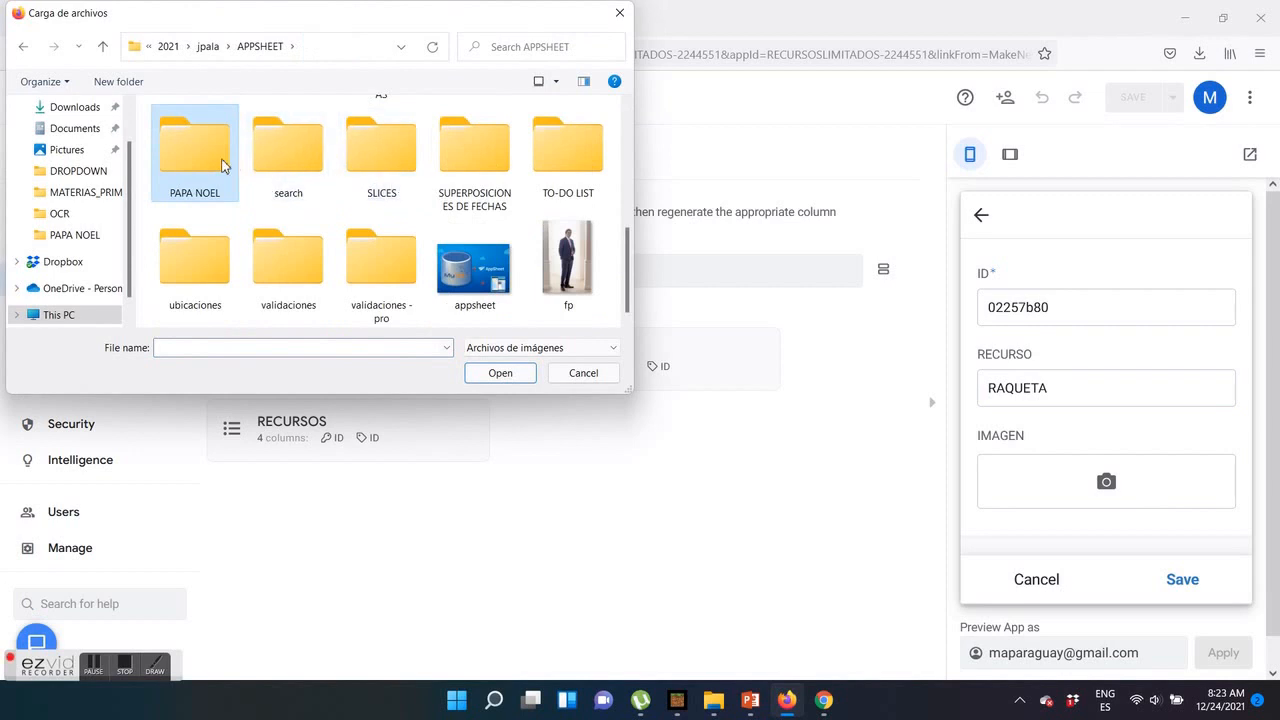
double_click(224, 164)
double_click(578, 150)
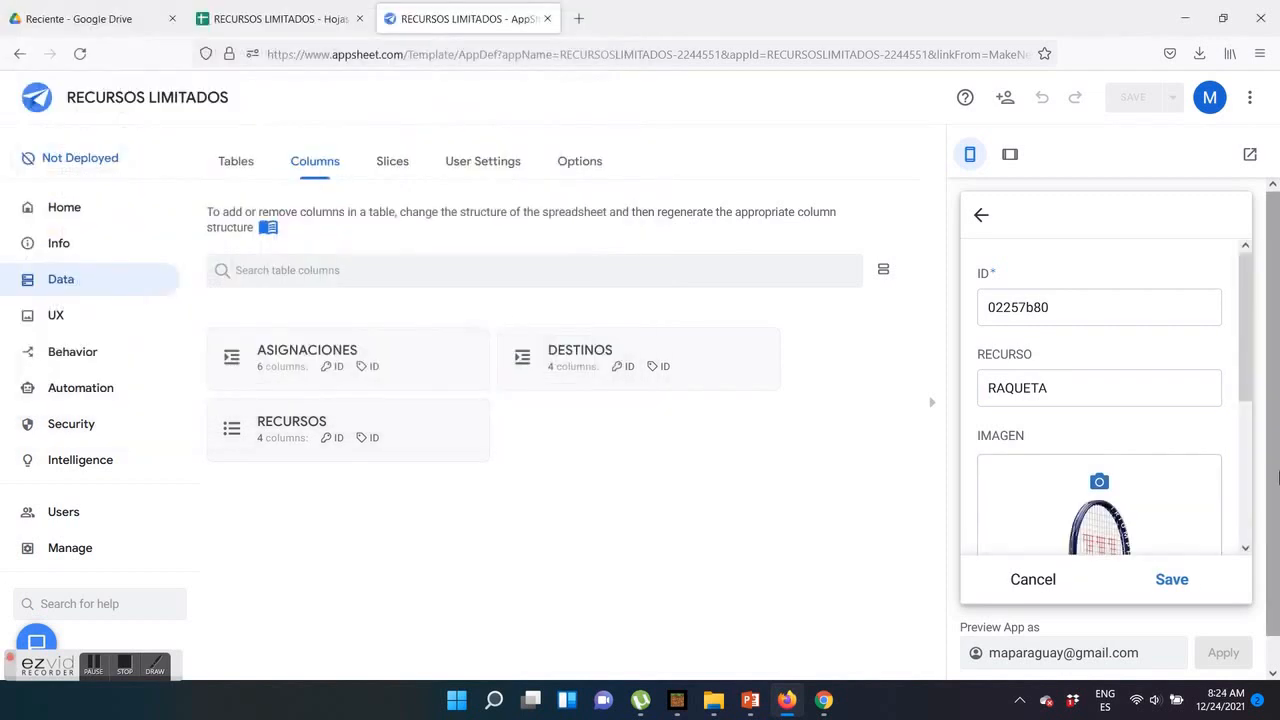
left_click(1180, 579)
Add a resource named TABLET in the app preview with the TABLET image
left_click(1162, 515)
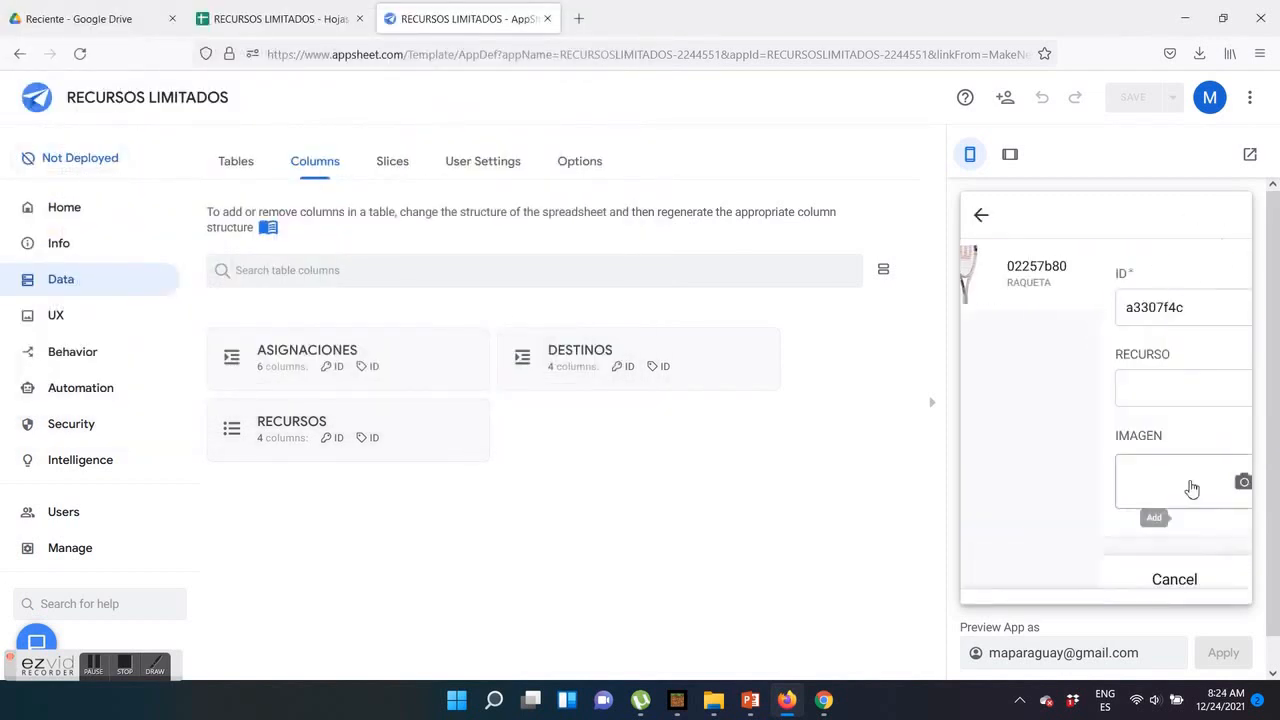
left_click(1068, 389)
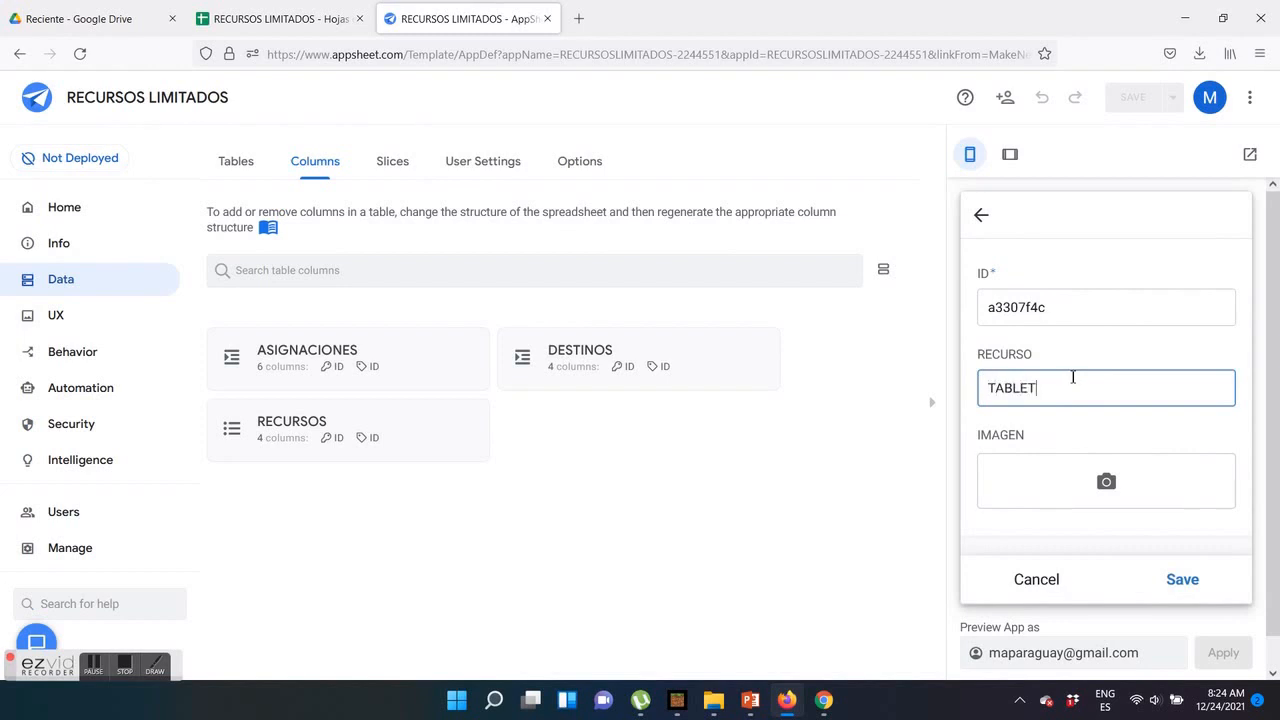
type("TABLET")
left_click(1106, 481)
left_click(292, 262)
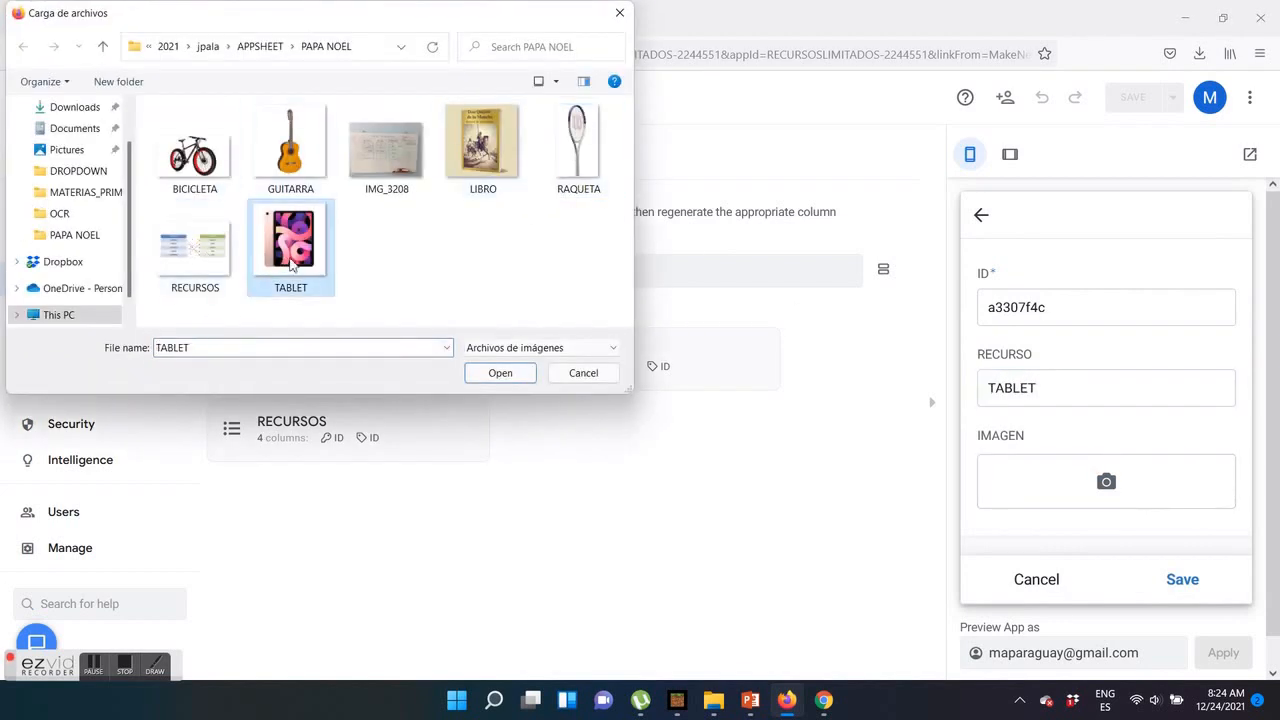
double_click(292, 262)
left_click(1183, 580)
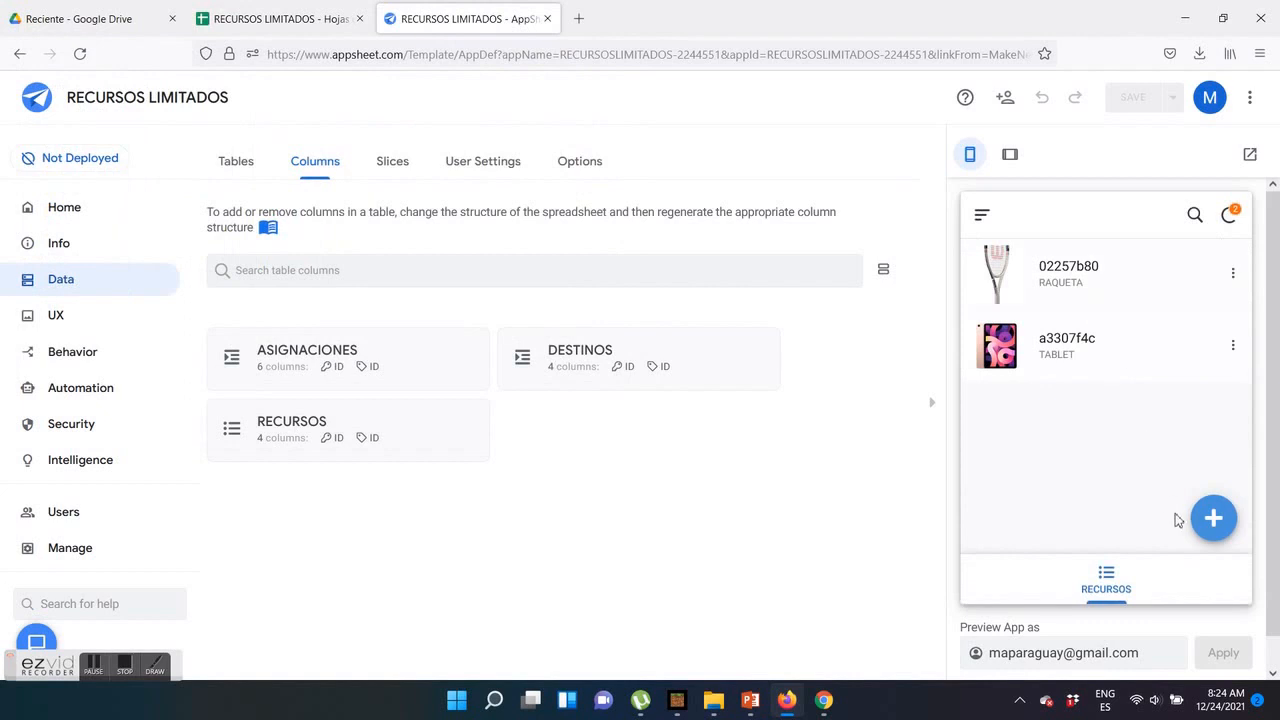
Add a resource named BICICLETA in the app preview with the BICICLETA image
left_click(1213, 518)
left_click(1032, 386)
type("BICICLETA")
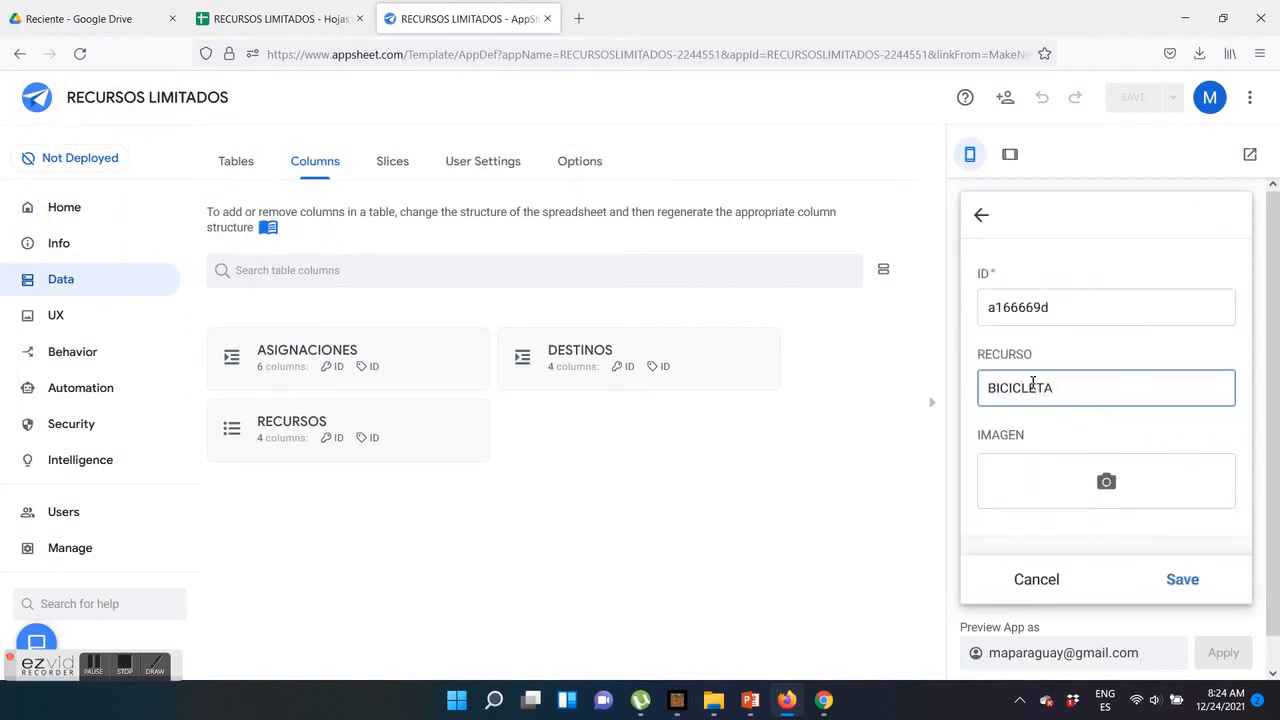
scroll(1160, 550, "down", 1)
left_click(1112, 456)
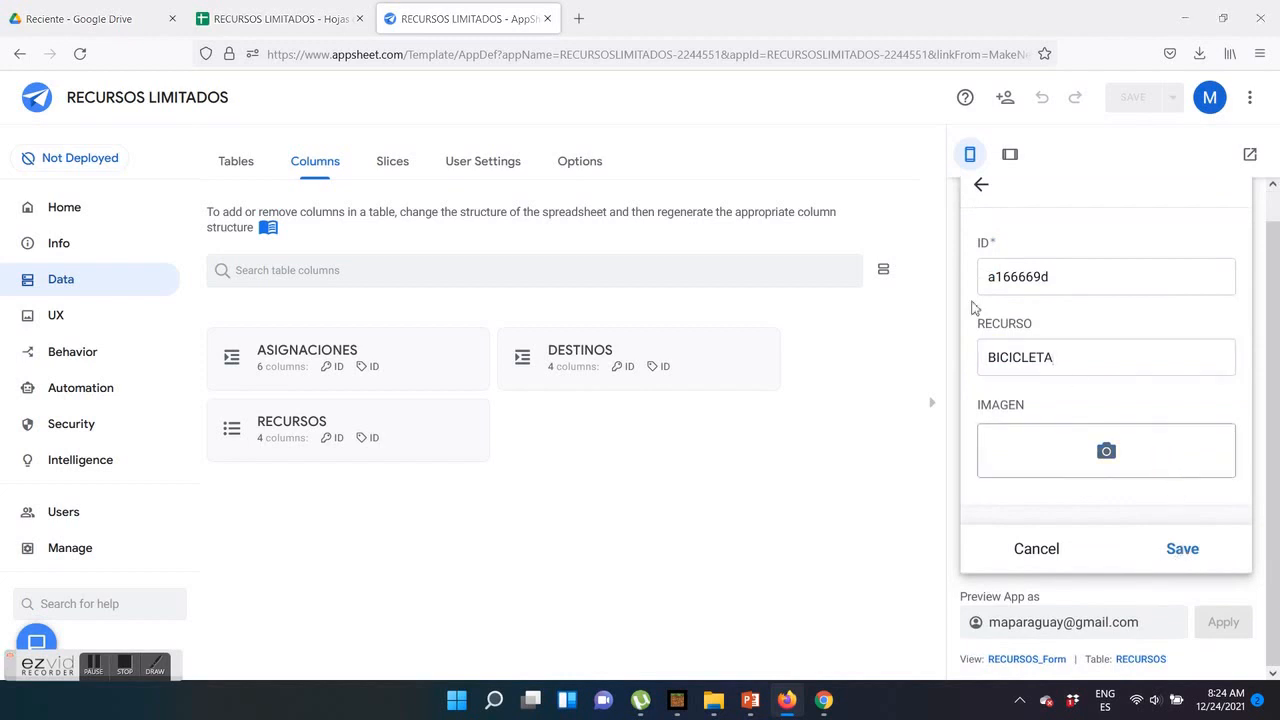
left_click(190, 150)
left_click(497, 373)
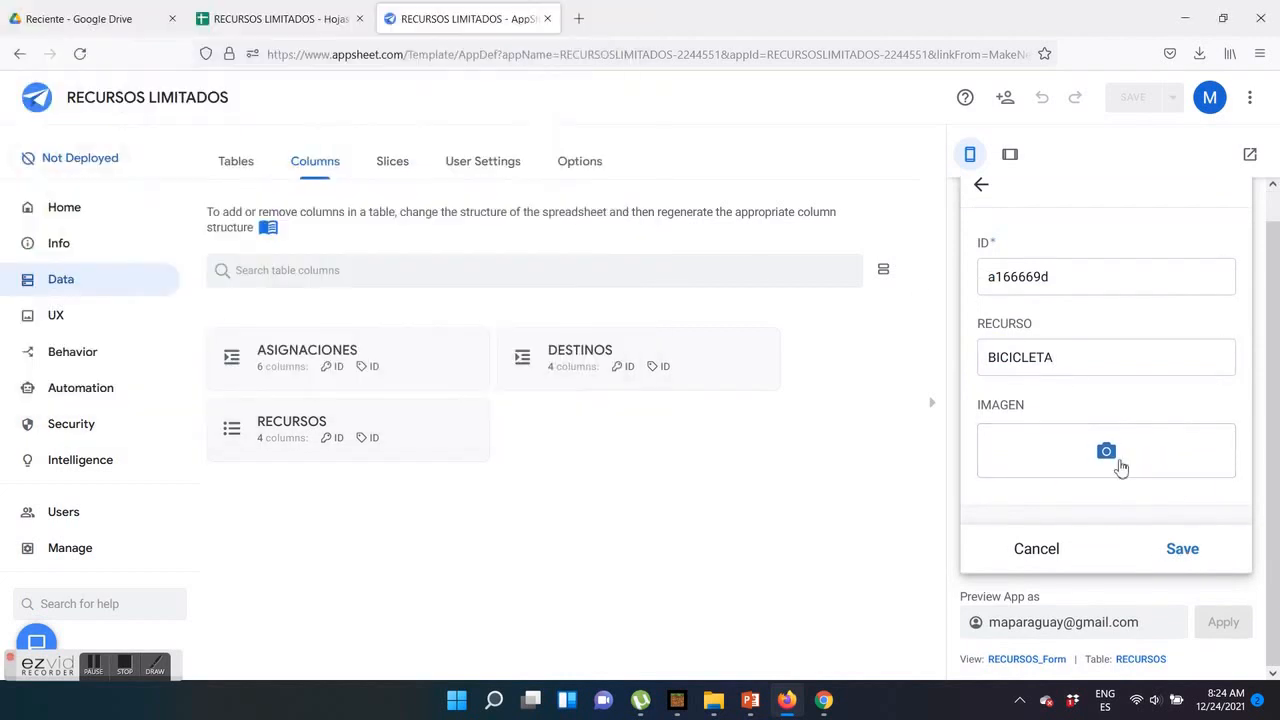
left_click(1178, 546)
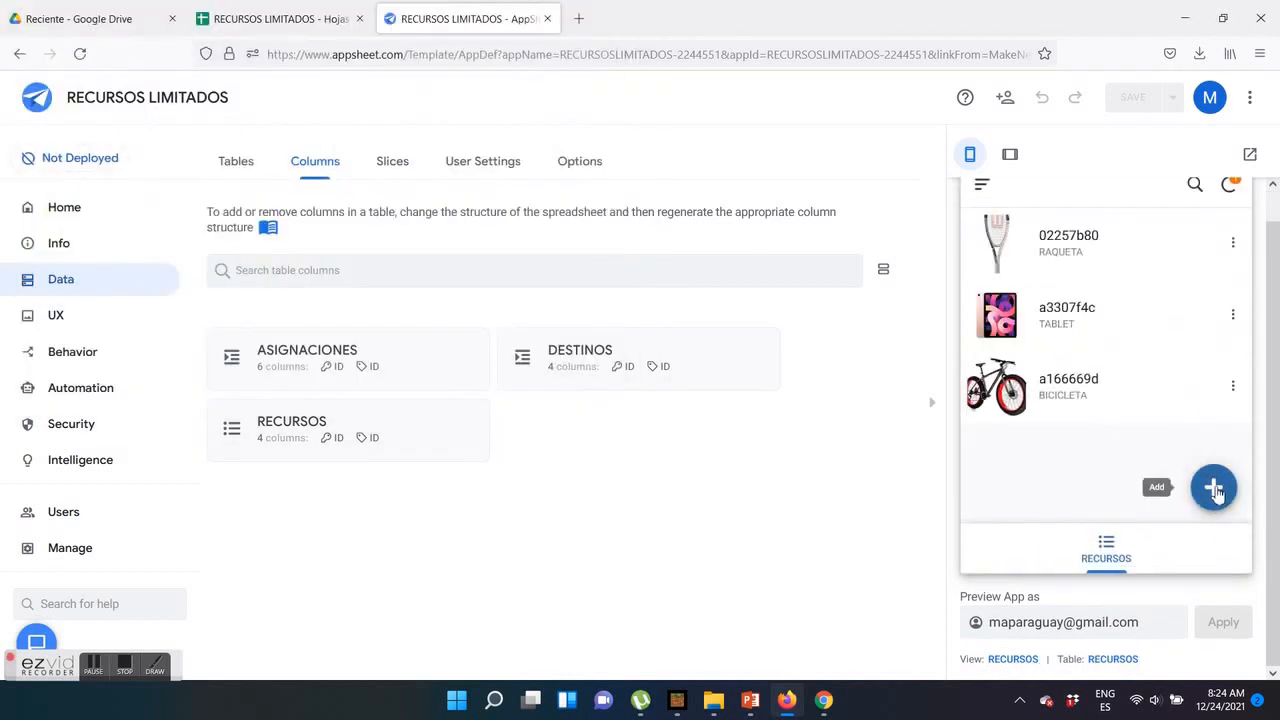
Add a resource named LIBRO in the app preview with the LIBRO image
left_click(1214, 488)
left_click(1086, 344)
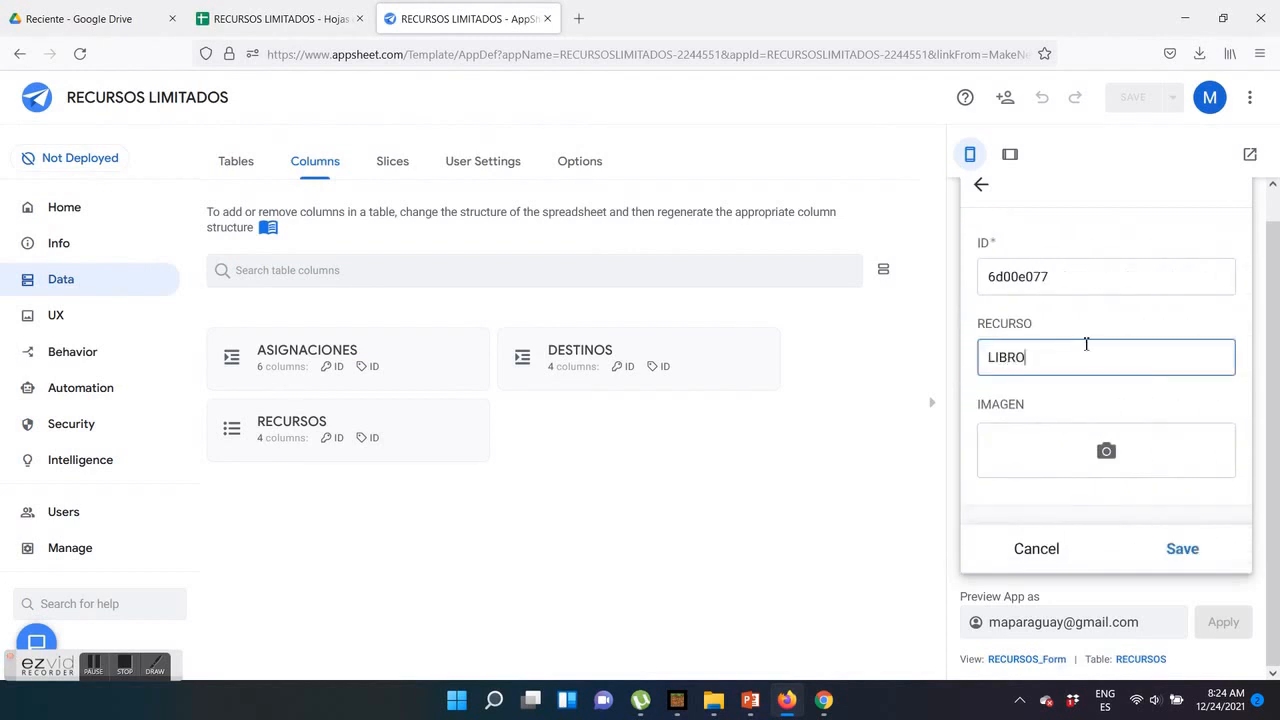
left_click(1171, 466)
left_click(483, 150)
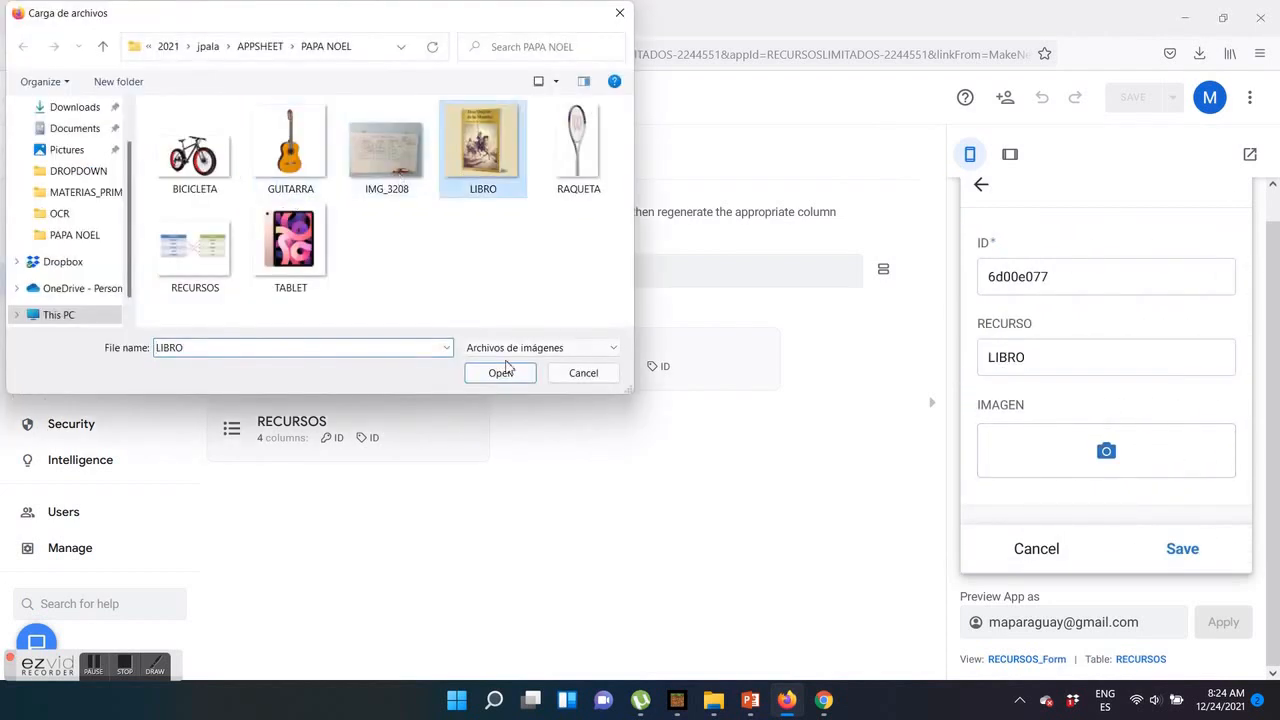
left_click(502, 372)
scroll(1106, 406, "down", 2)
left_click(1172, 549)
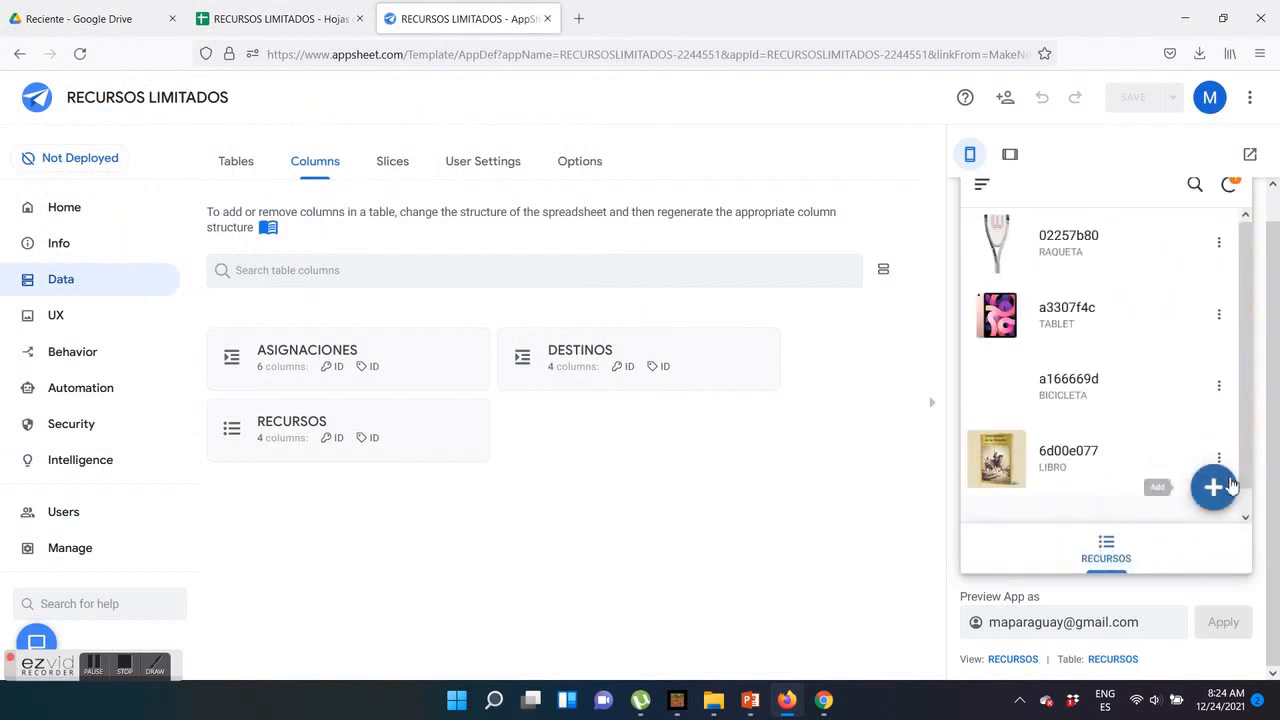
Add a resource named GUITARRA in the app preview with the GUITARRA image, and look over the resource list
left_click(1211, 486)
left_click(1034, 361)
type("G")
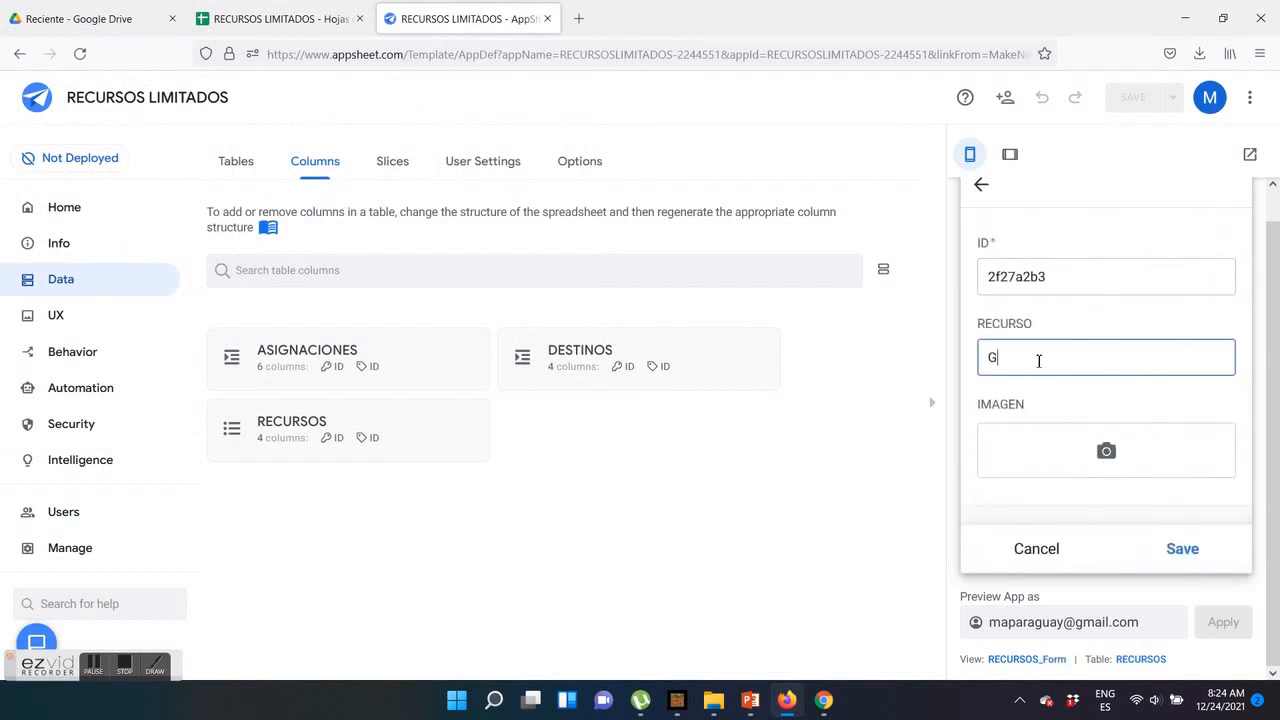
left_click(1140, 466)
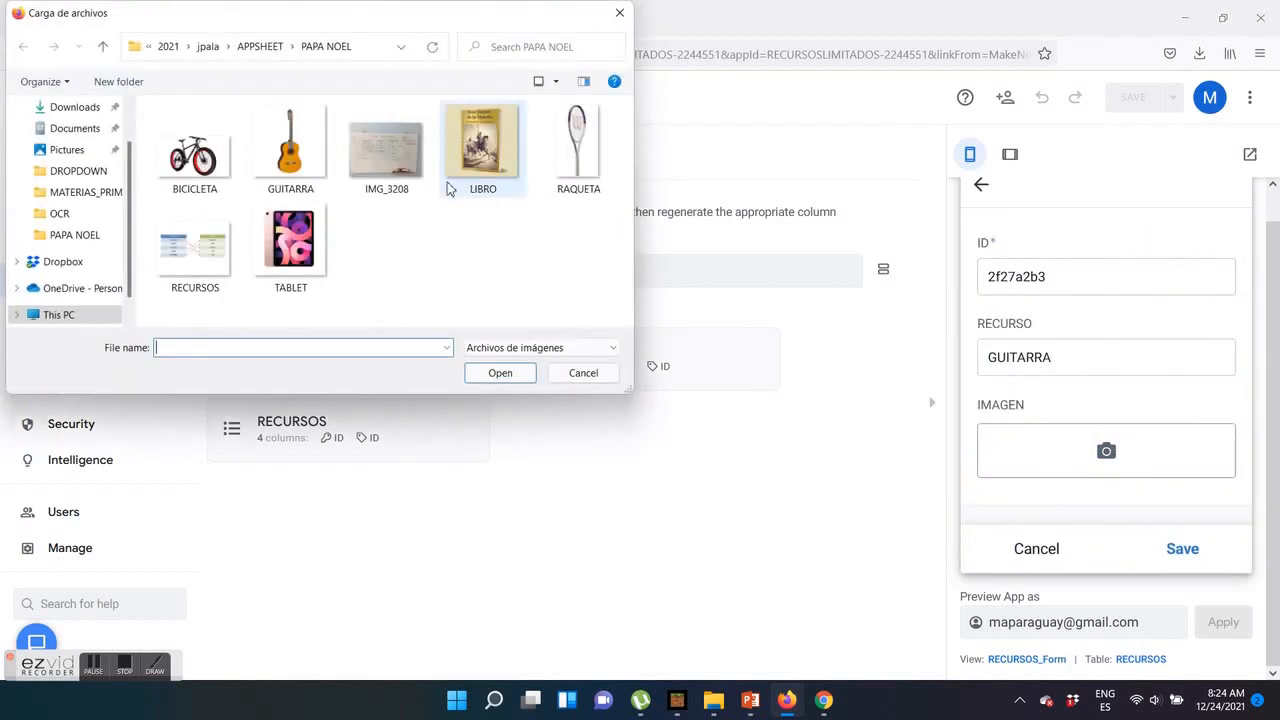
left_click(290, 150)
left_click(500, 373)
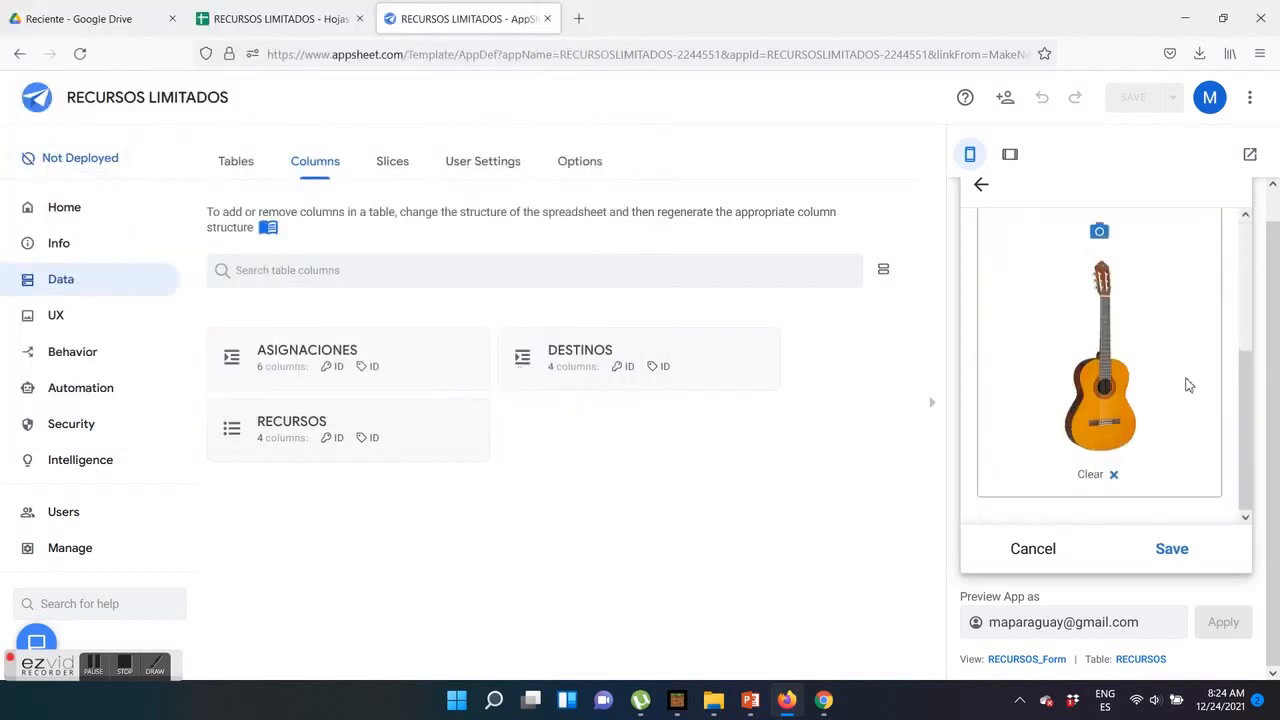
left_click(1176, 551)
scroll(1140, 350, "up", 2)
scroll(1124, 372, "down", 3)
scroll(1125, 352, "up", 3)
Set the RECURSOS view to the deck type with RECURSO as its primary header, and save the app
left_click(54, 318)
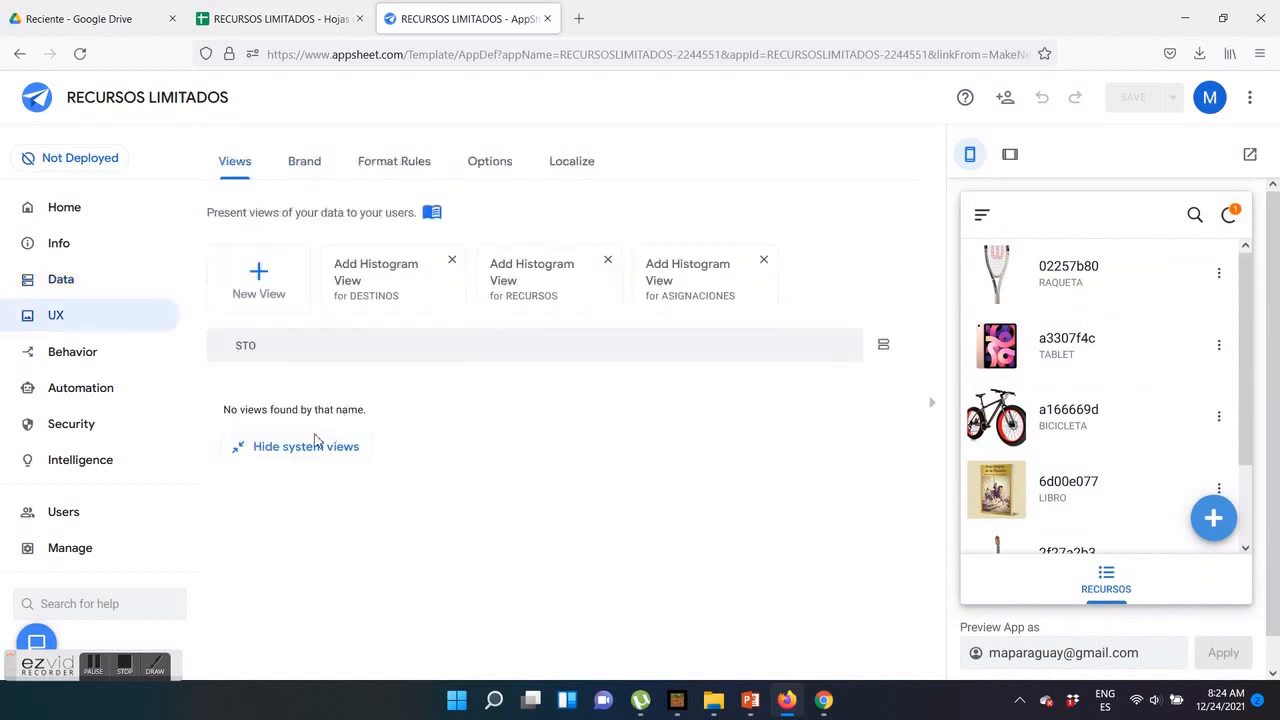
left_click(224, 345)
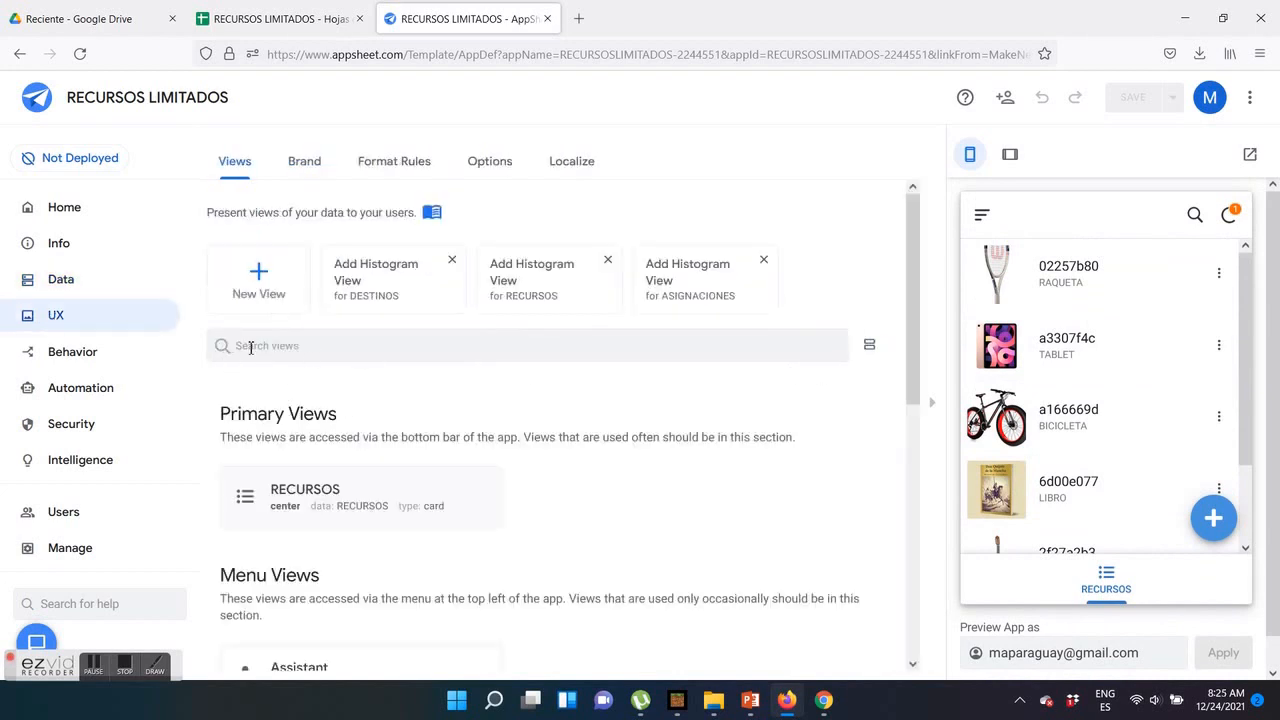
left_click(322, 500)
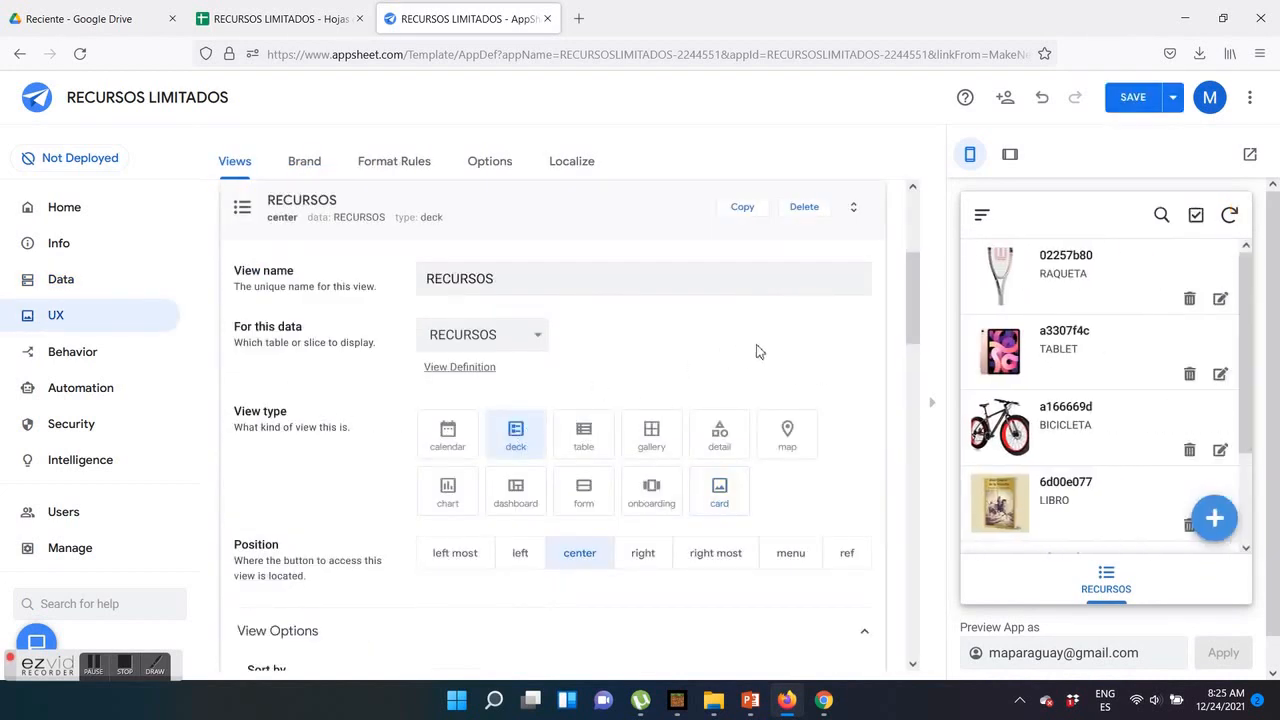
scroll(700, 420, "down", 5)
left_click(860, 485)
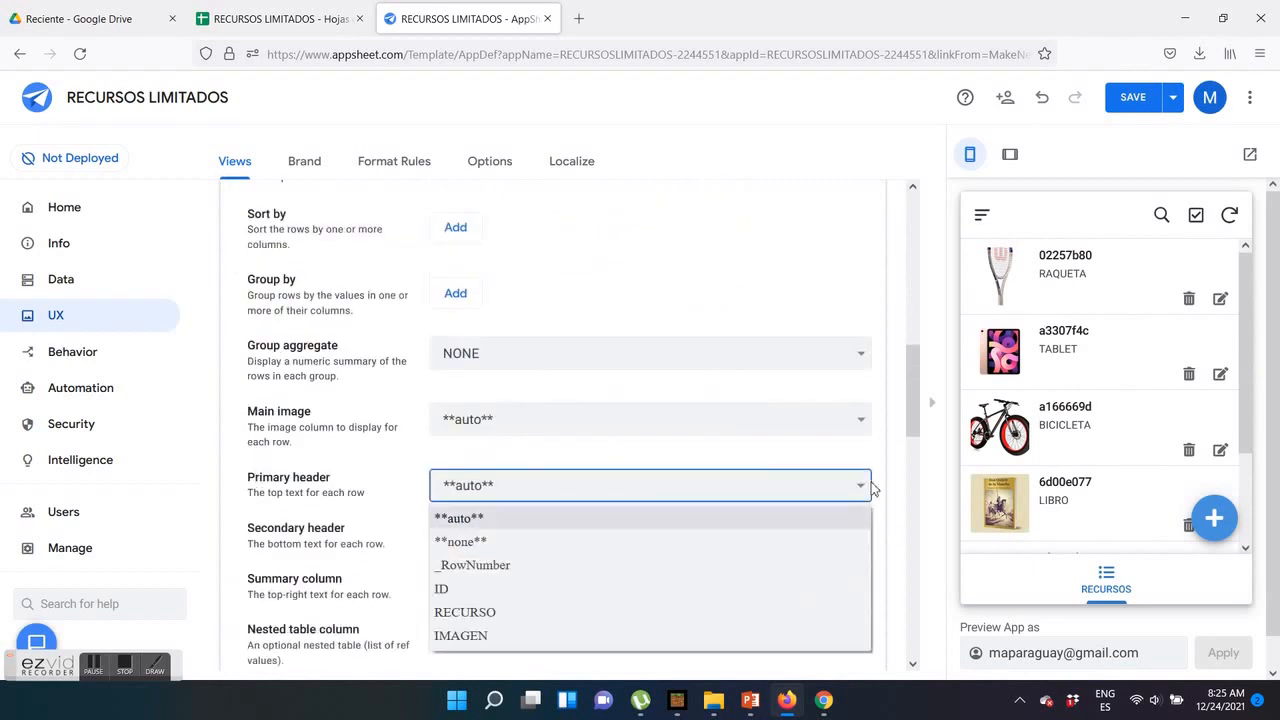
left_click(752, 612)
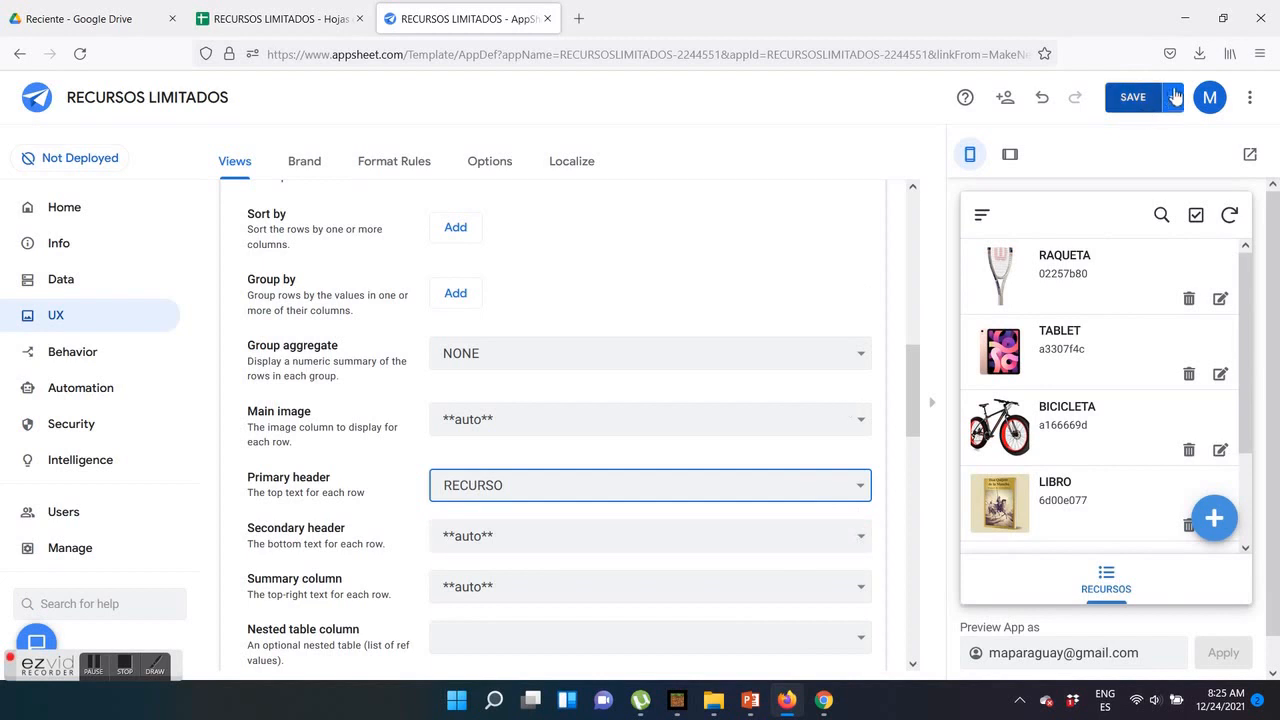
left_click(1133, 97)
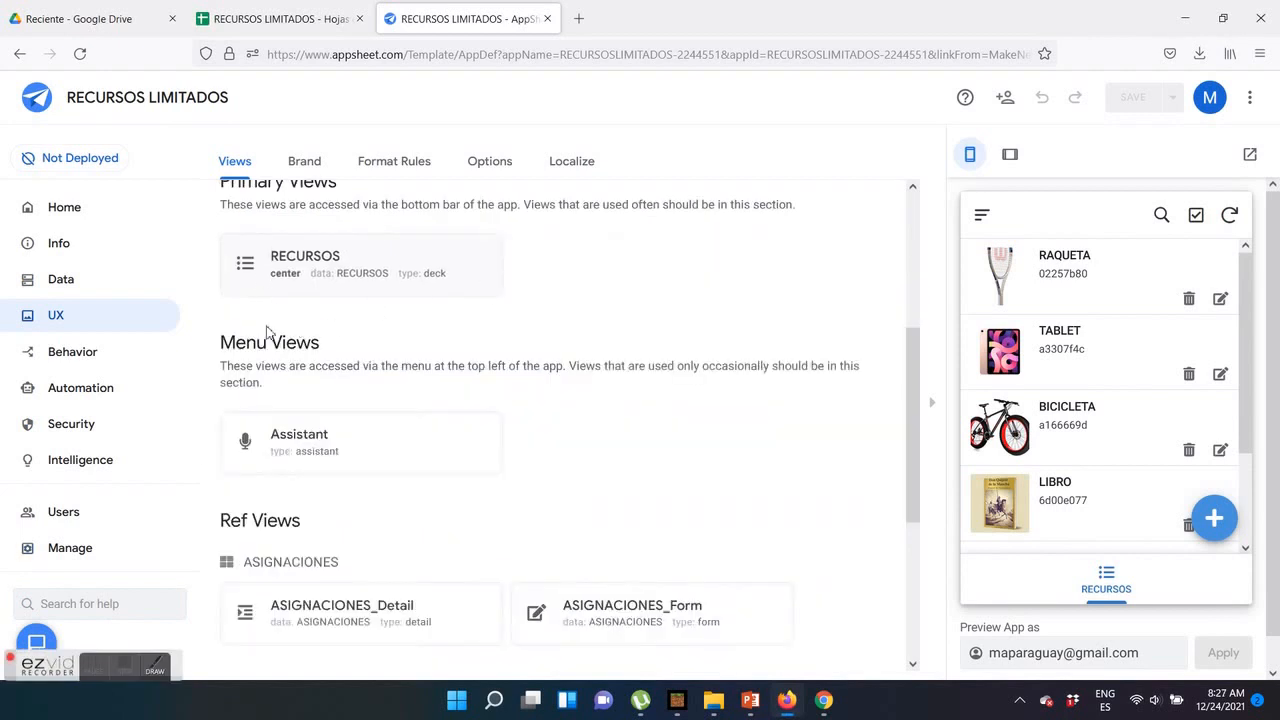
Create a new view named DESTINOS for the DESTINOS table with the deck view type
scroll(268, 328, "up", 3)
left_click(258, 280)
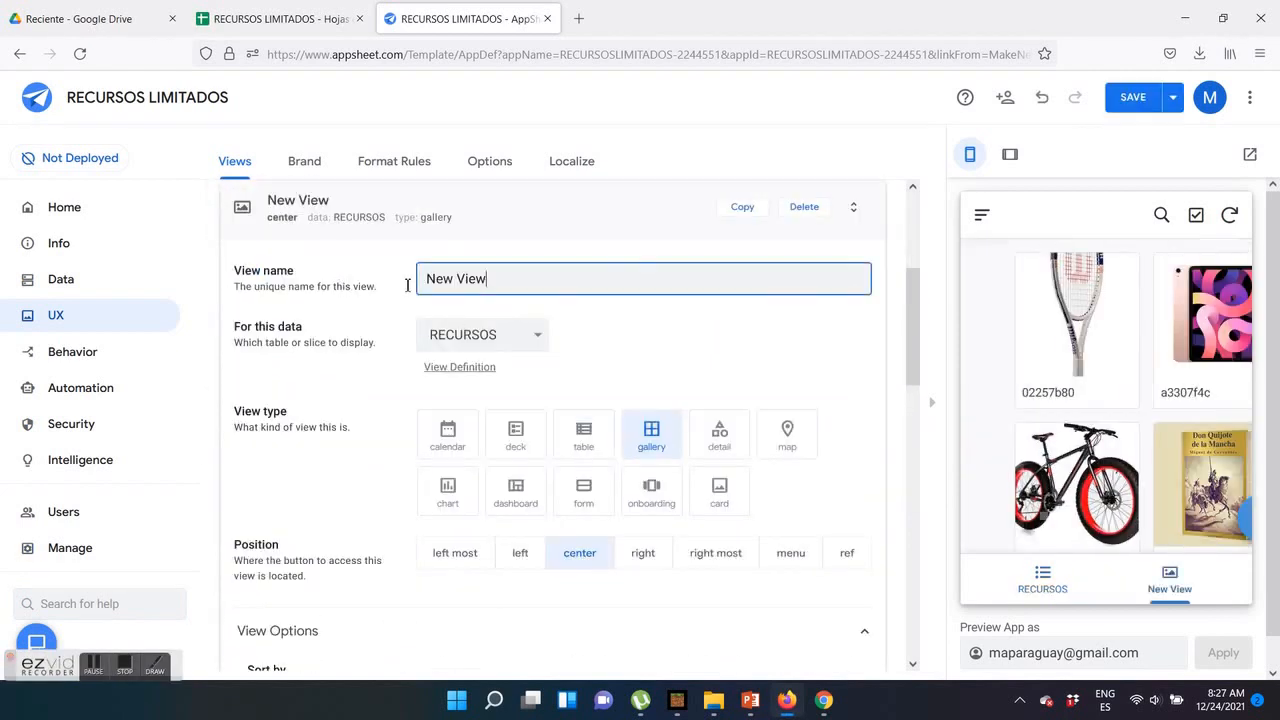
type("DESTINOS")
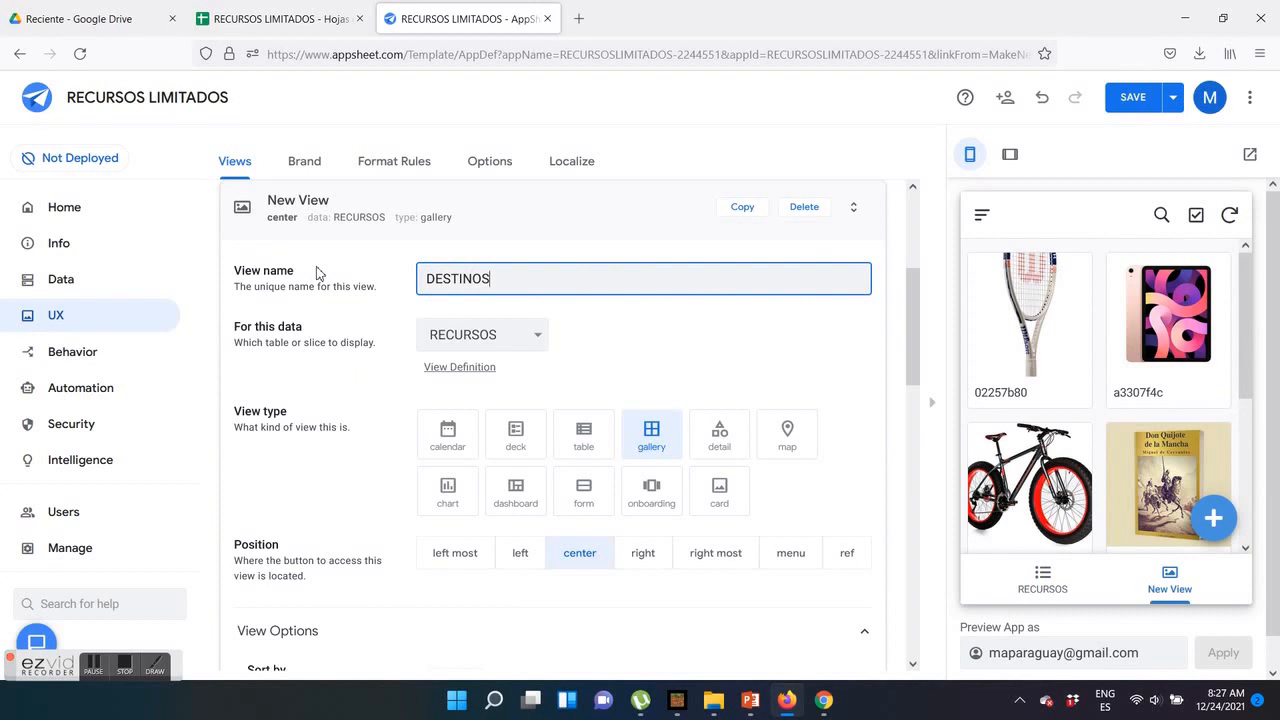
left_click(480, 334)
left_click(470, 388)
left_click(516, 437)
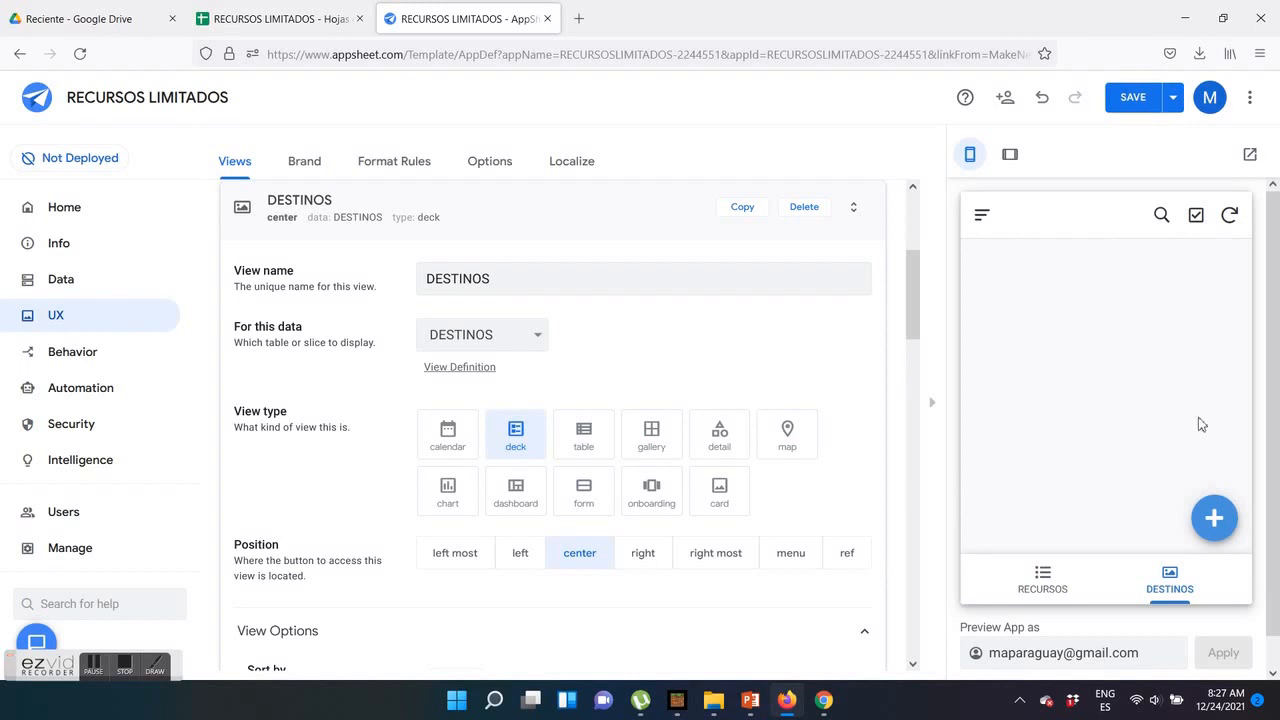
Add a destination named ABUELA in the app preview and save the record
left_click(1214, 517)
left_click(1096, 390)
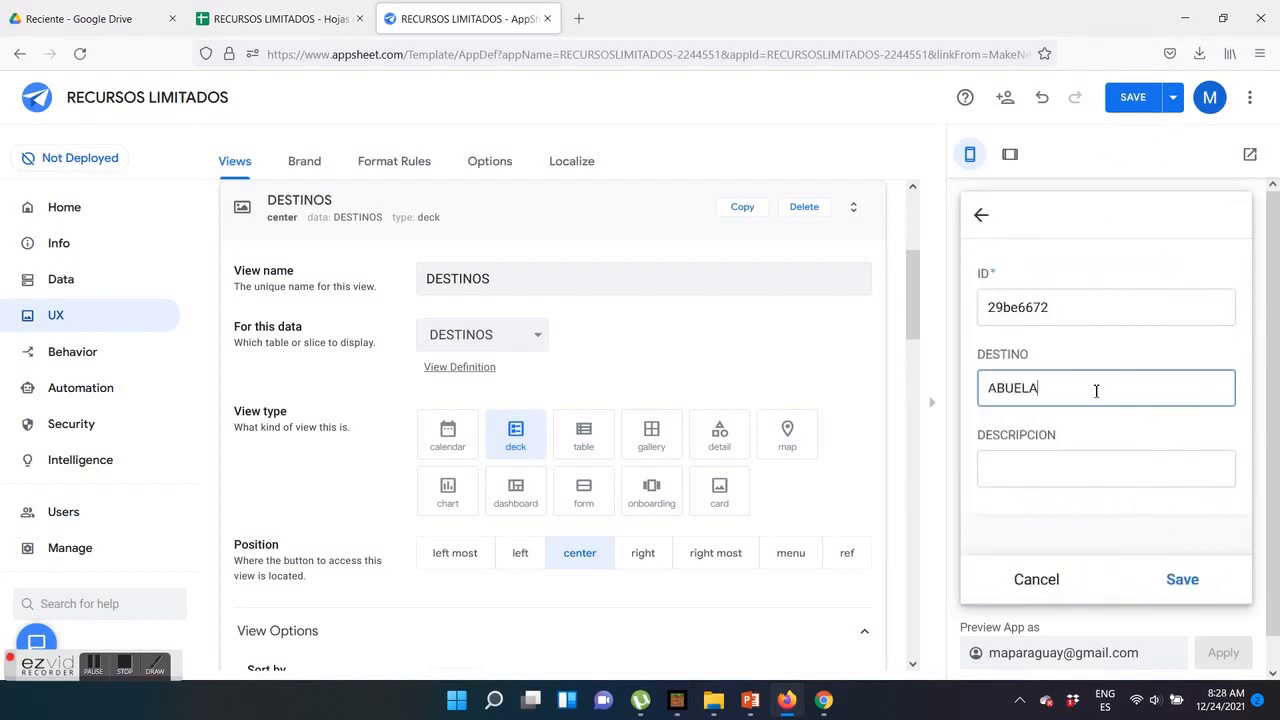
left_click(1187, 596)
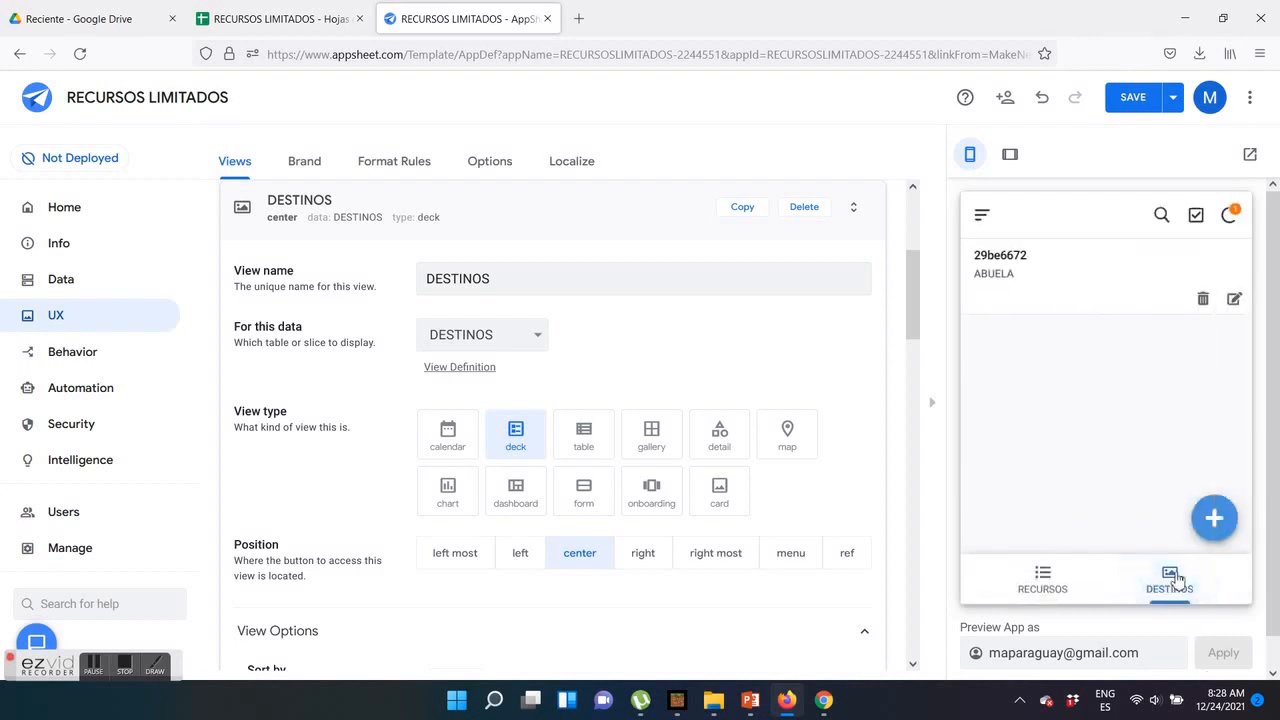
Add destination records named PAPA and MAMA in the app preview
left_click(1216, 519)
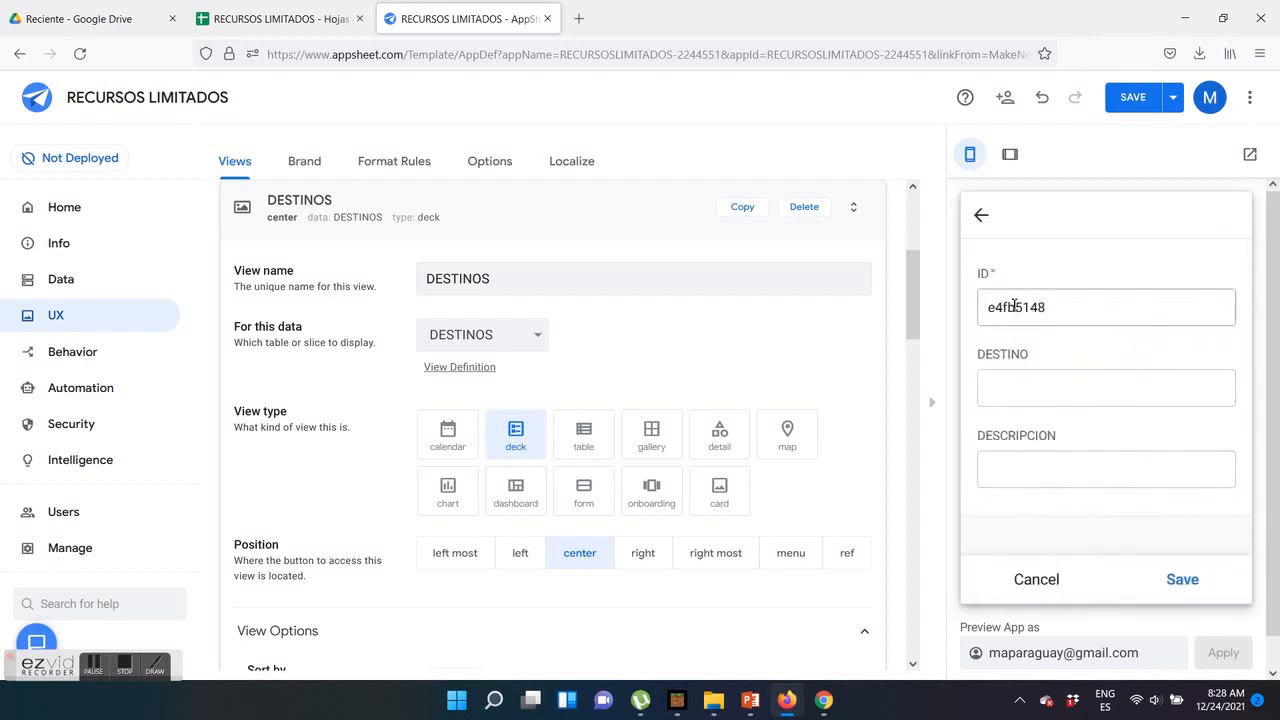
left_click(1015, 389)
left_click(1192, 588)
left_click(1199, 528)
left_click(1051, 394)
left_click(1185, 579)
Add destination records named HIJO and HIJA in the app preview
left_click(1081, 521)
left_click(1022, 389)
type("HIJO")
left_click(1183, 580)
left_click(1213, 518)
left_click(1049, 394)
type("HIJA")
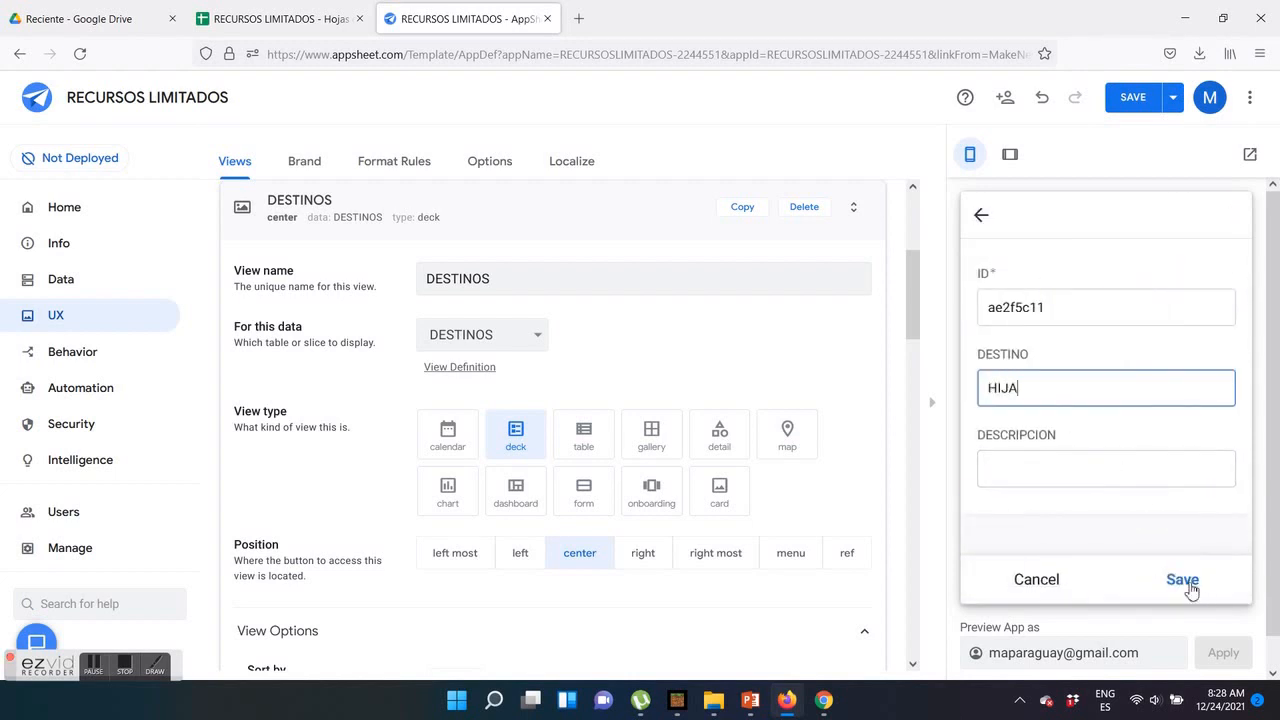
left_click(1183, 581)
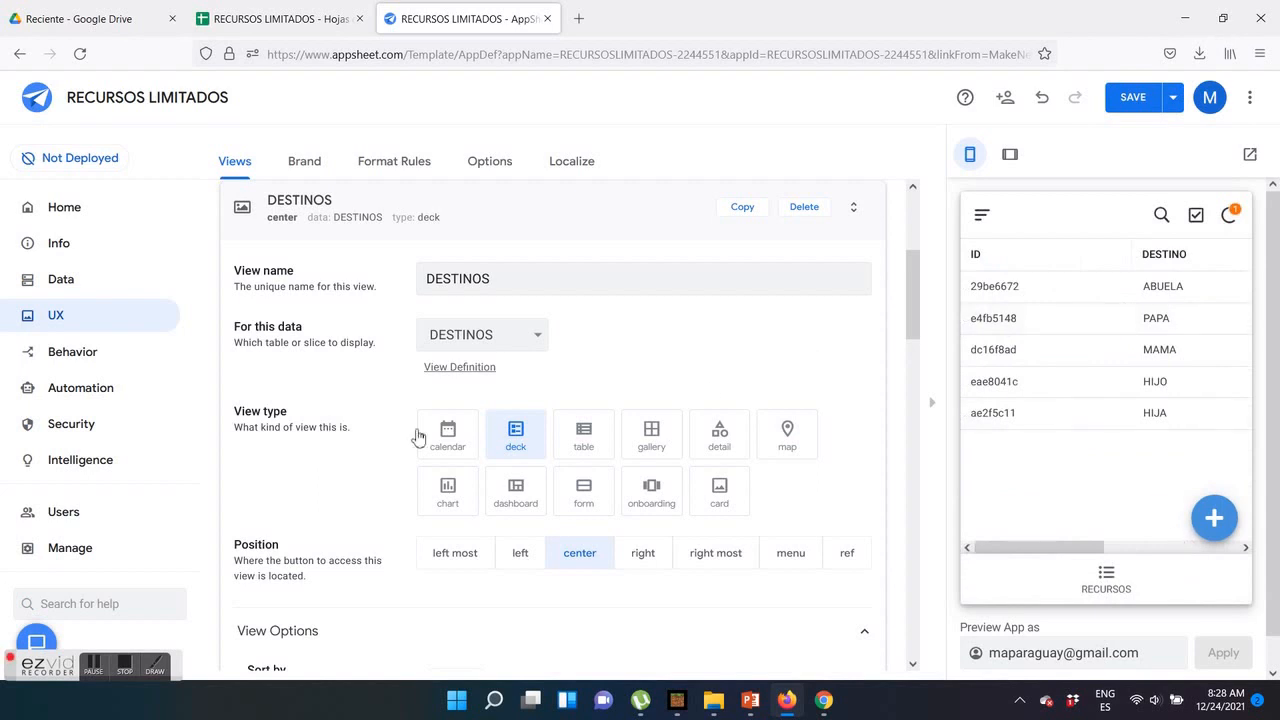
Set the DESTINOS view's primary header to DESTINO and save the app
scroll(580, 403, "down", 7)
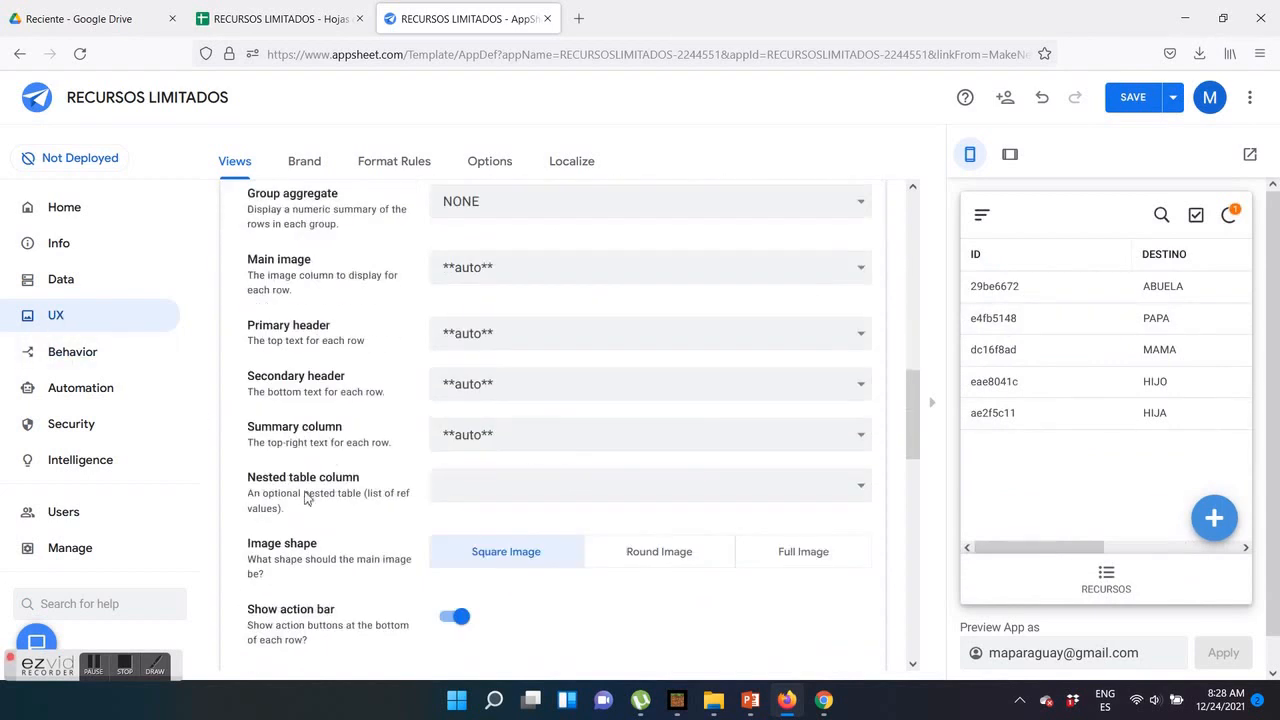
left_click(480, 333)
left_click(654, 457)
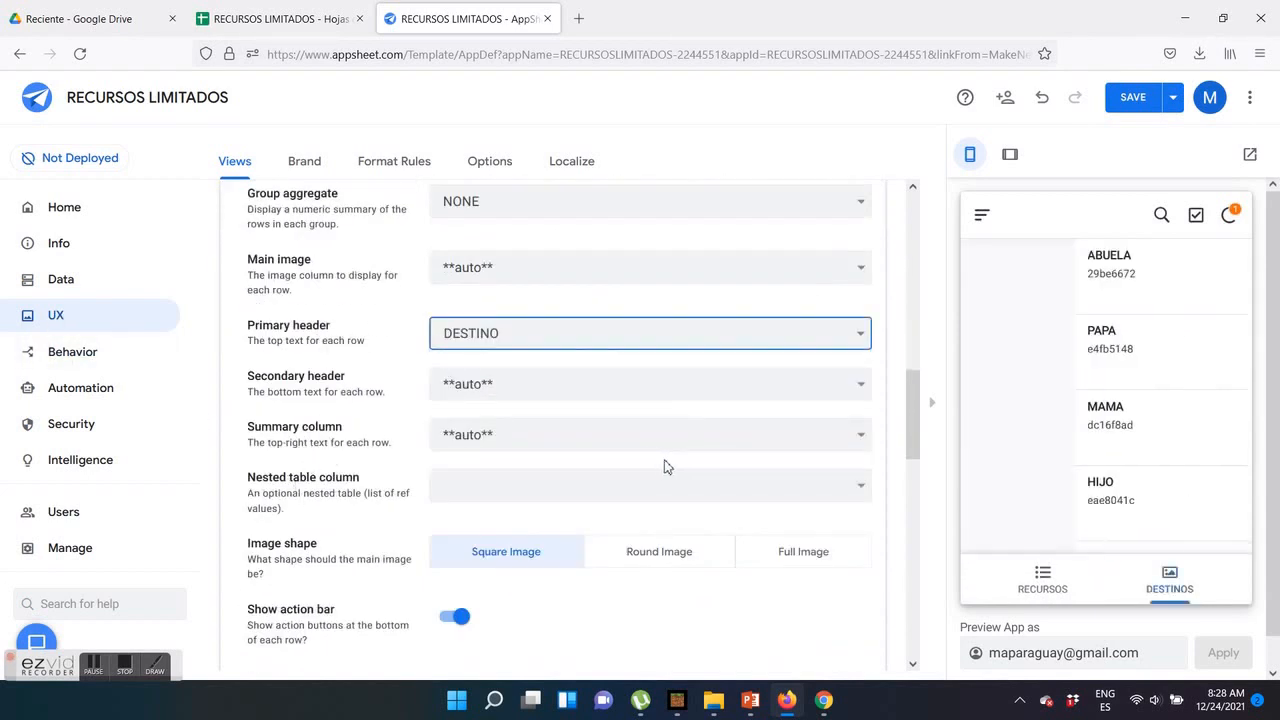
scroll(774, 277, "up", 8)
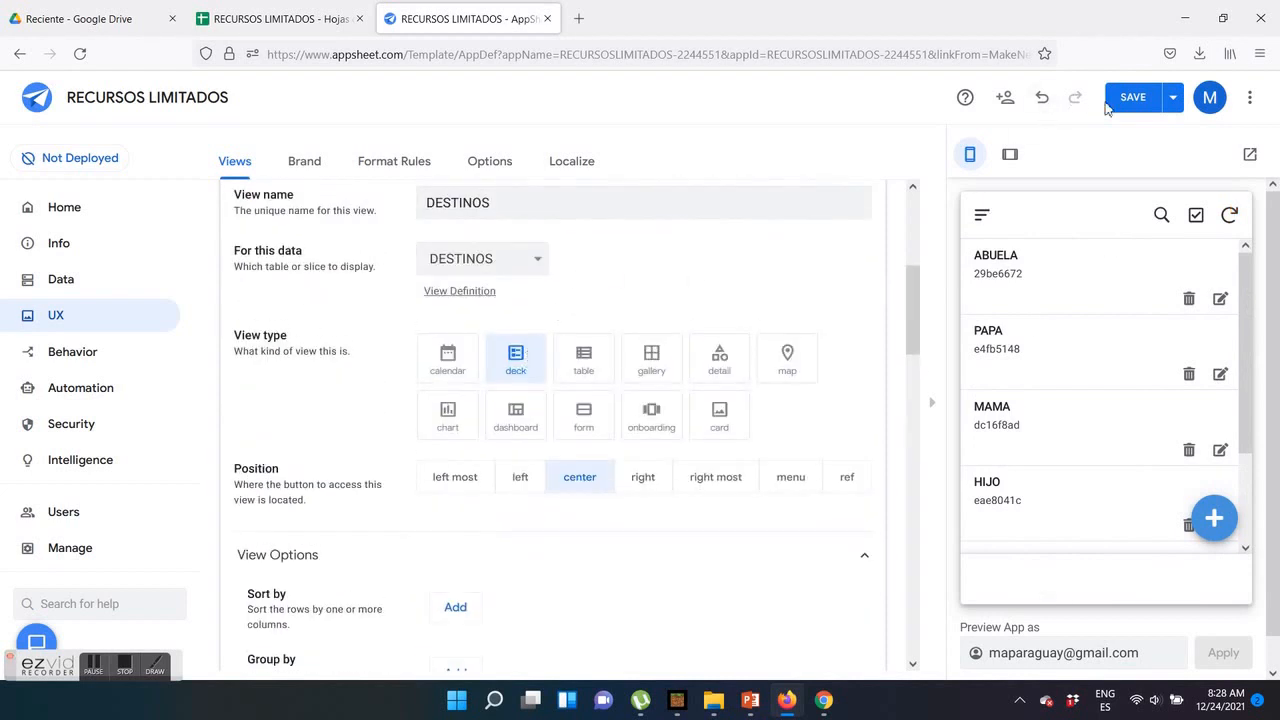
left_click(1125, 97)
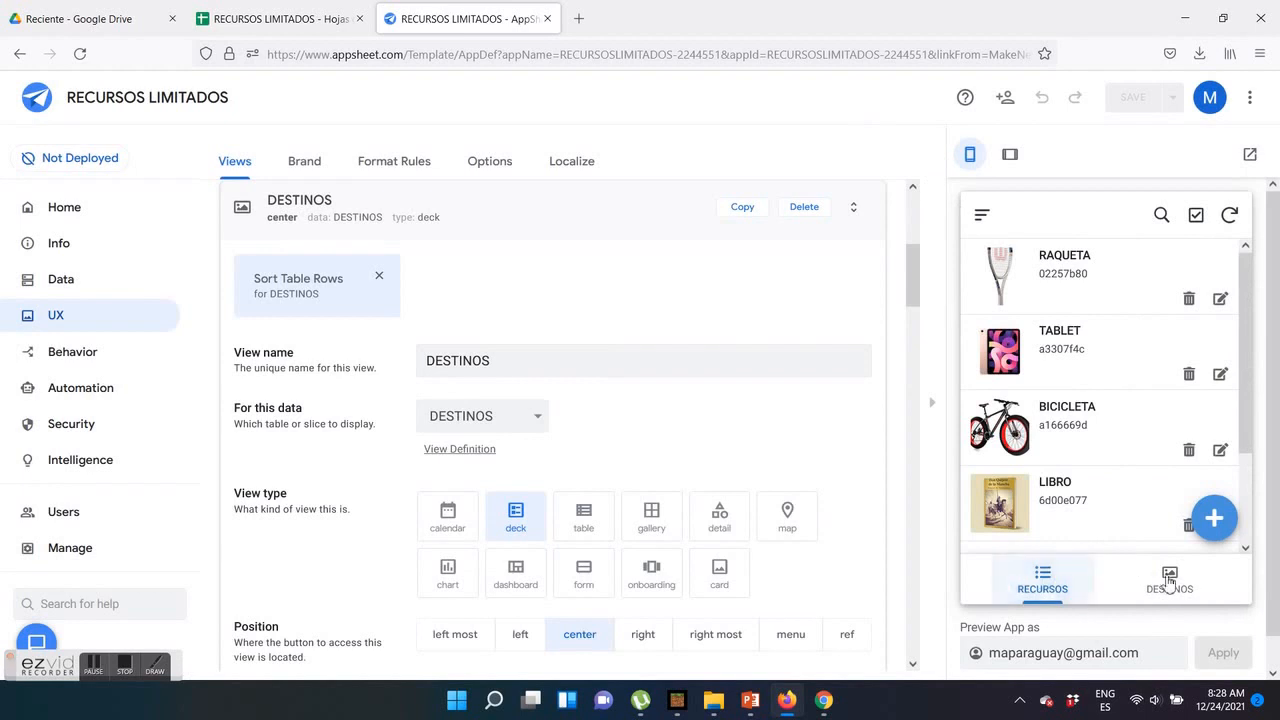
Look over the DESTINOS and RECURSOS lists in the app preview
left_click(1168, 585)
scroll(1055, 400, "down", 3)
scroll(1051, 466, "up", 3)
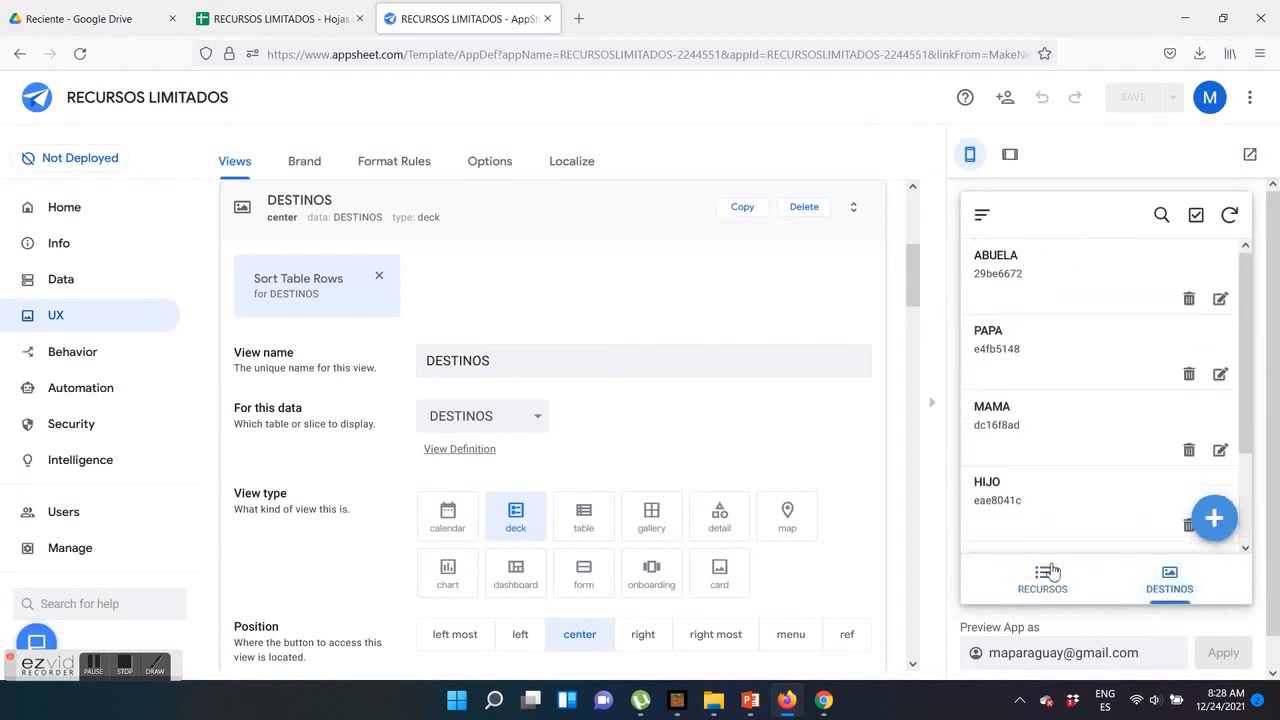
left_click(1045, 578)
left_click(1170, 578)
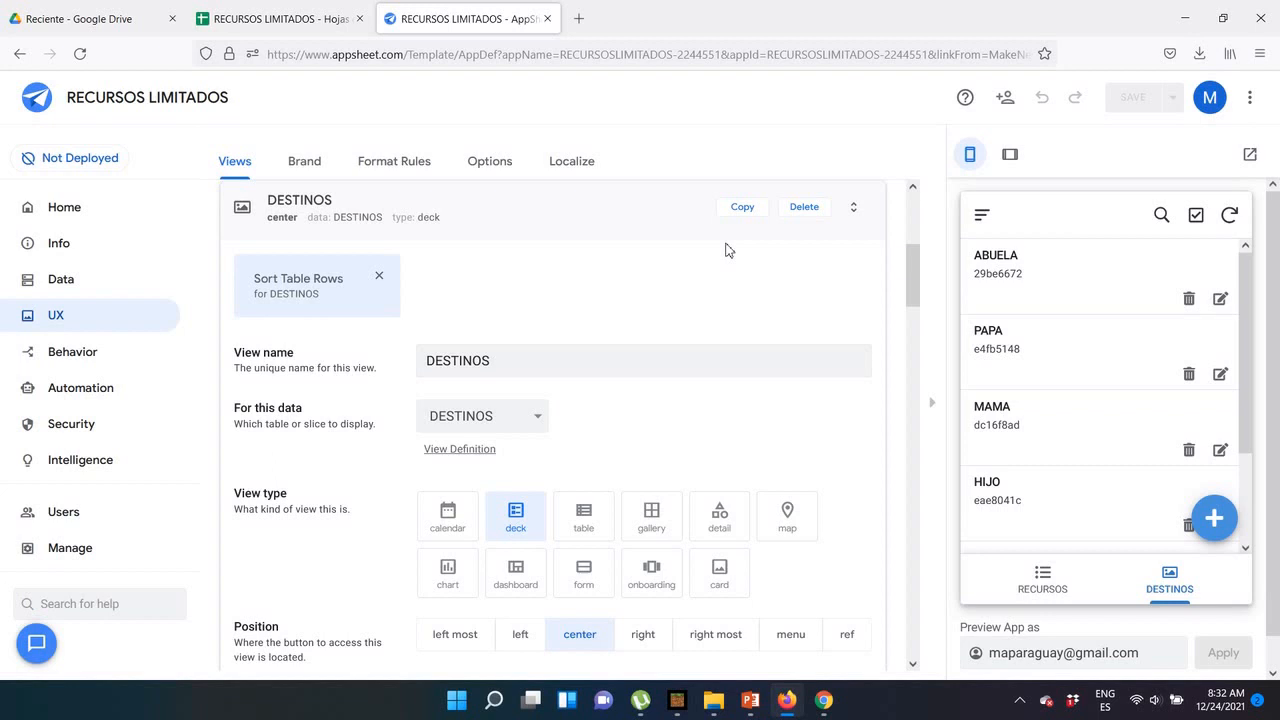
Create a view named ASIGNACIONES for the ASIGNACIONES table, with the deck type and the right most position
left_click(677, 211)
scroll(263, 297, "up", 5)
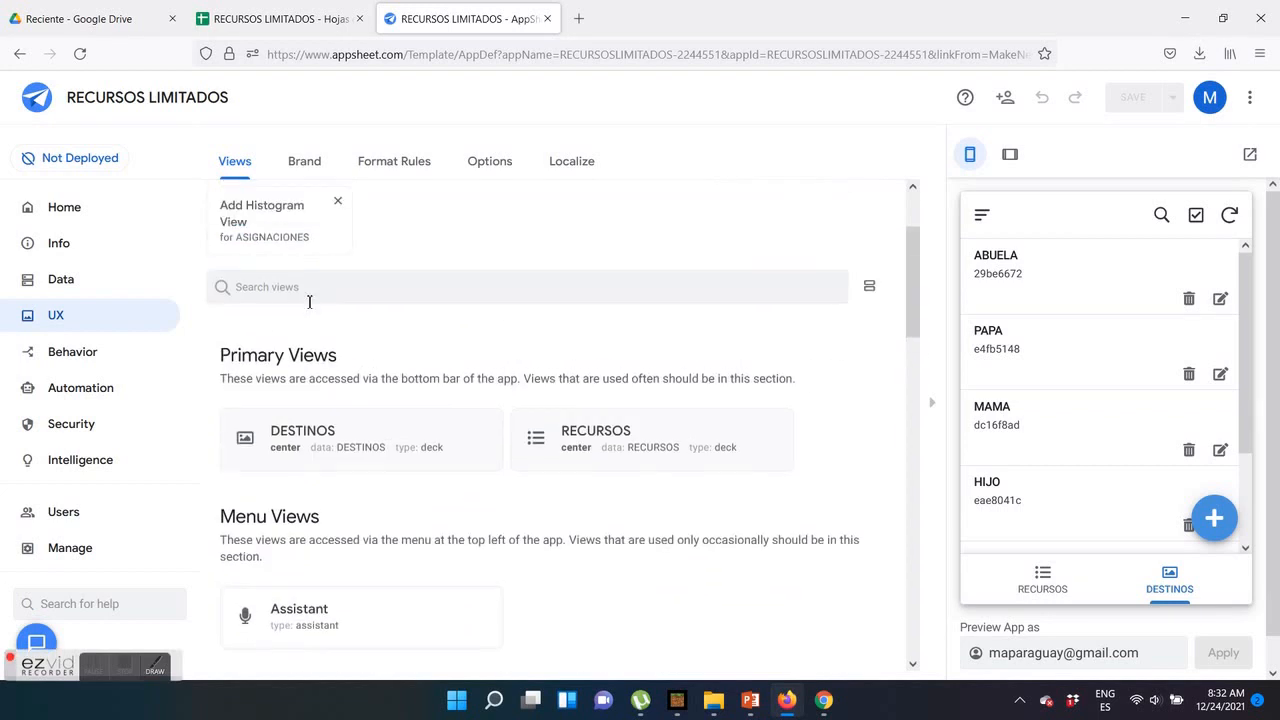
left_click(258, 285)
key("ctrl+a")
type("ASG")
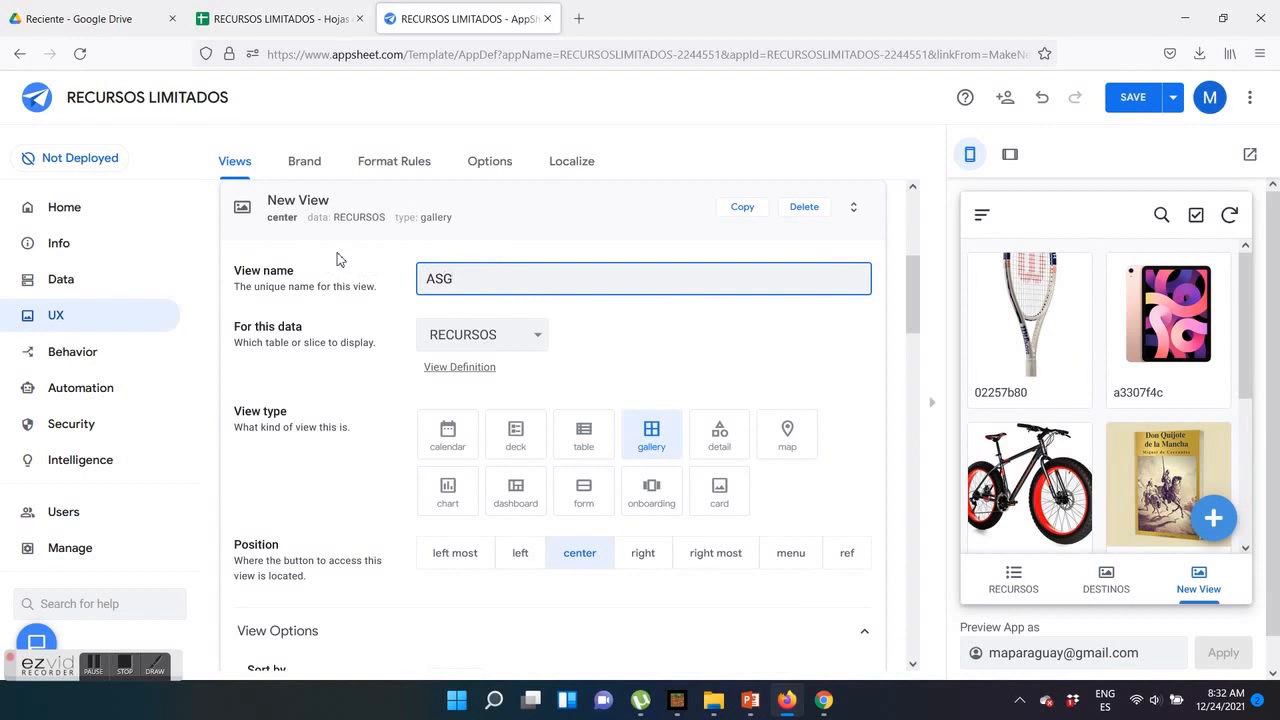
type("INANACIONES")
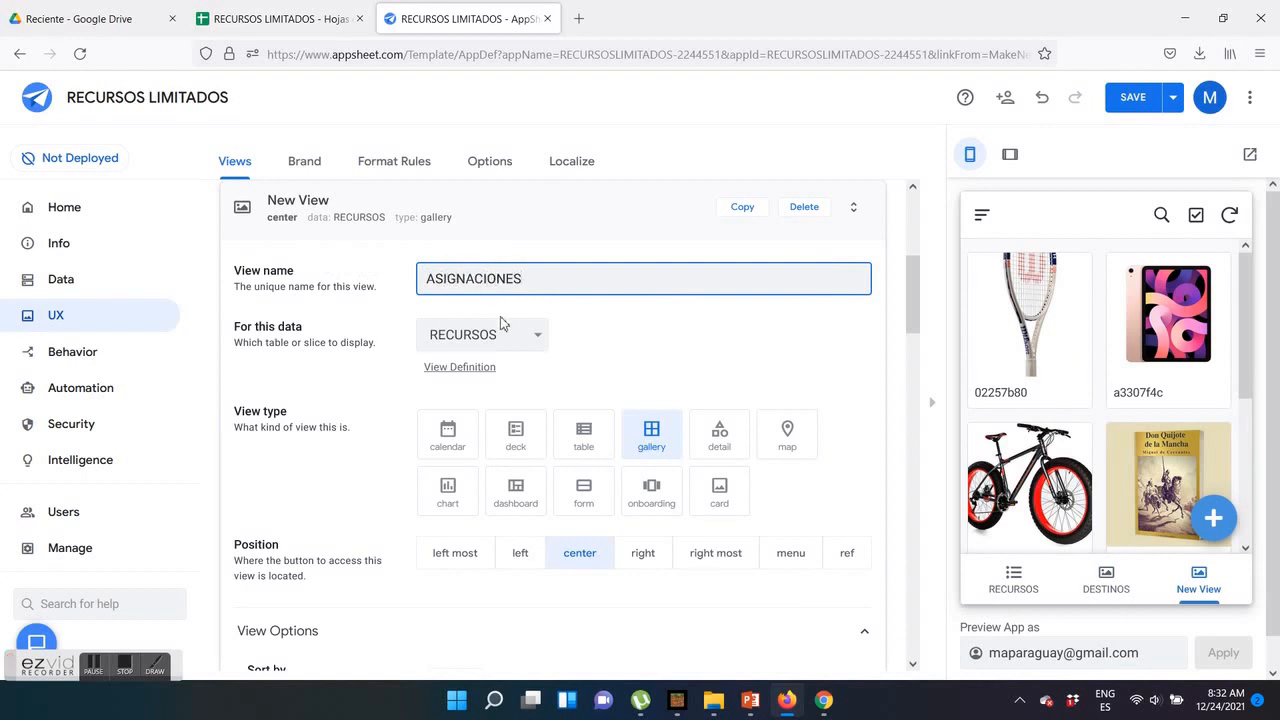
left_click(505, 334)
left_click(468, 366)
left_click(518, 434)
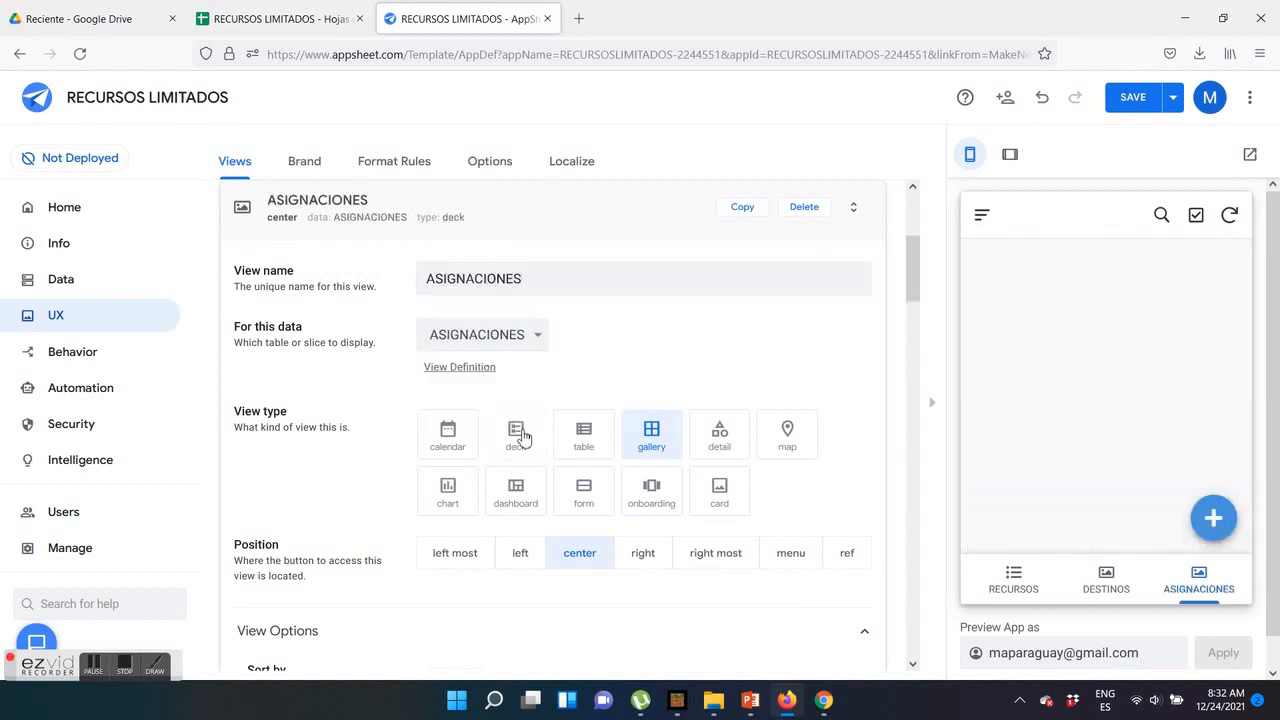
left_click(730, 553)
Set the ASIGNACIONES view's icon to the solid bullhorn
scroll(740, 540, "down", 10)
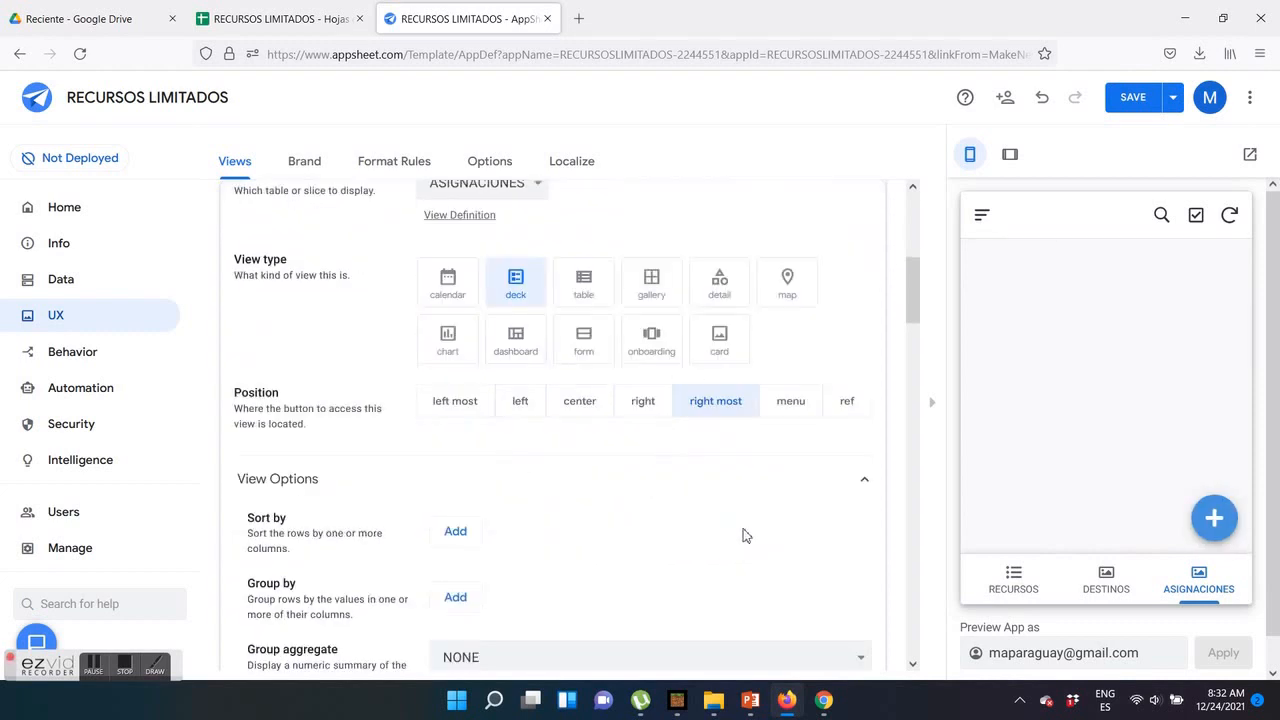
scroll(790, 360, "up", 1)
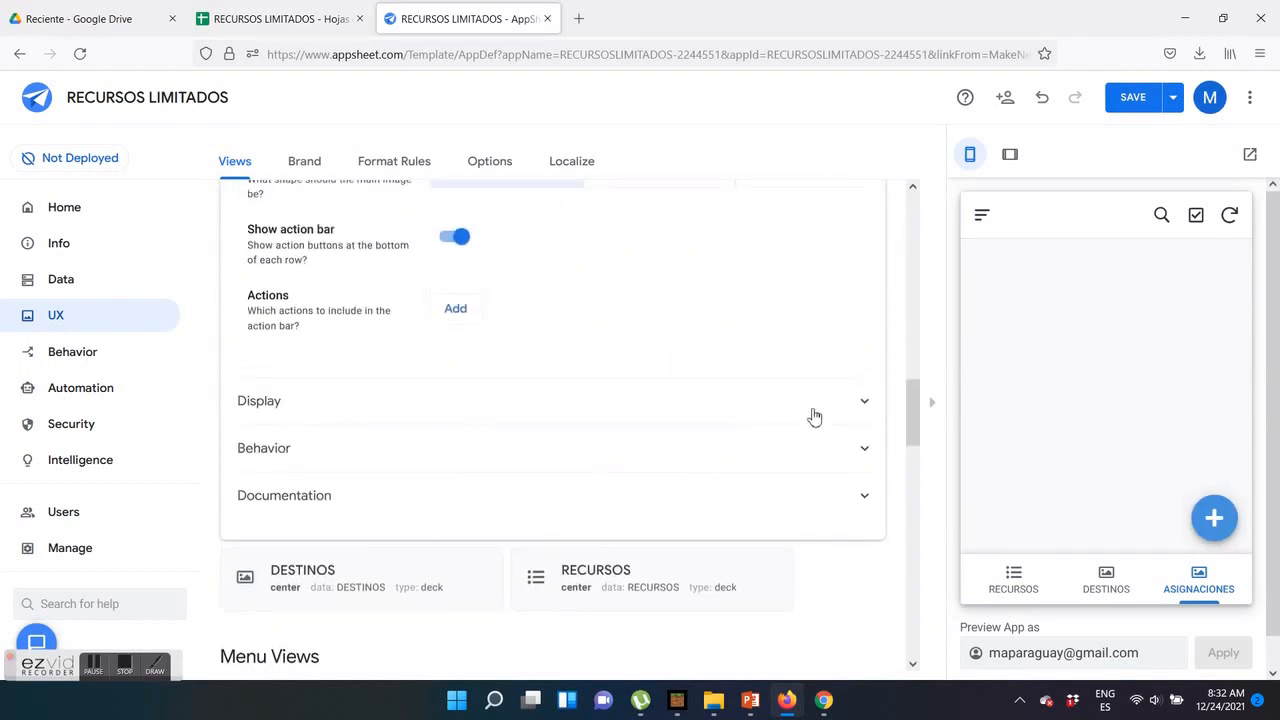
left_click(814, 408)
left_click(514, 552)
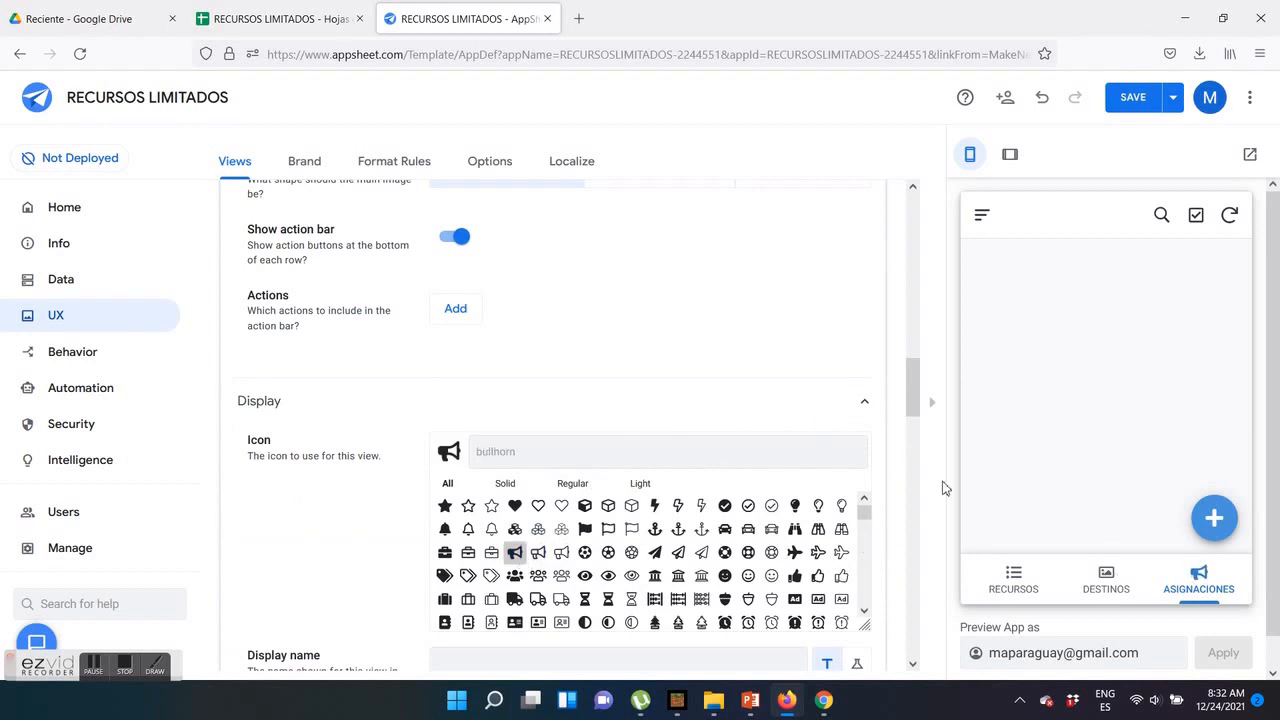
Set the ASIGNACIONES view's primary header to RECURSO and secondary header to DESTINO, and save the app
scroll(686, 360, "up", 6)
left_click(820, 490)
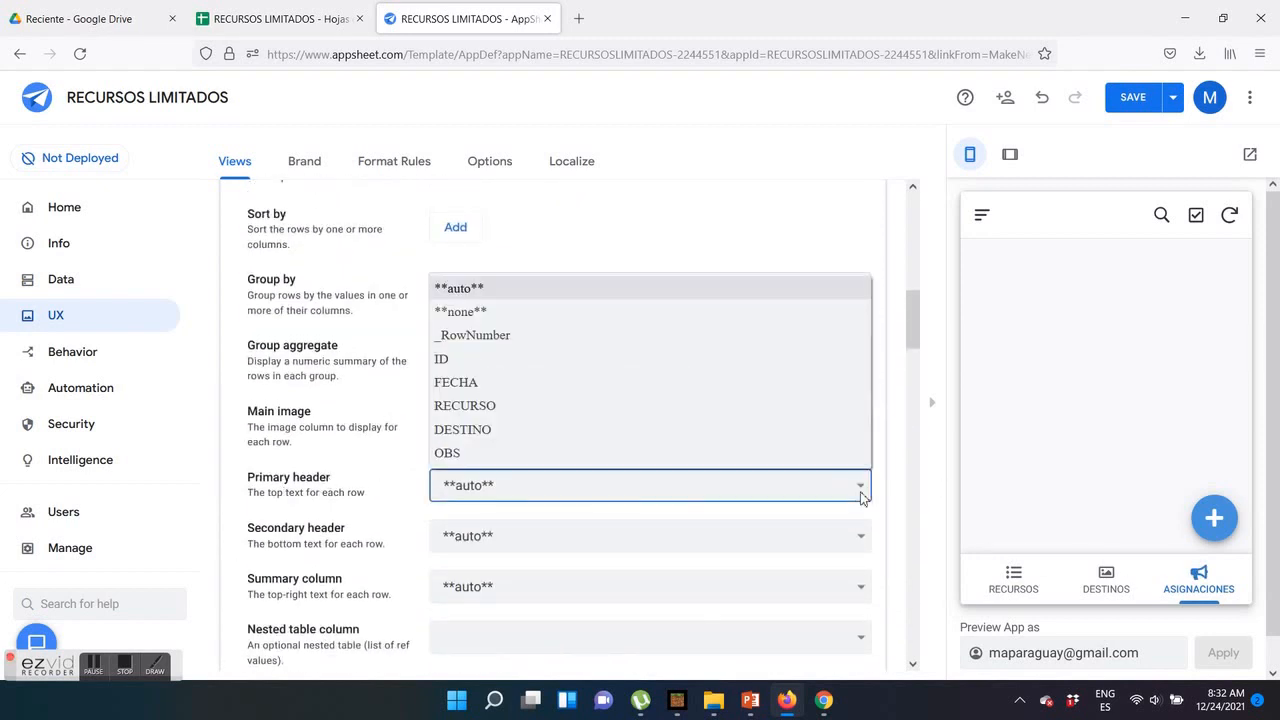
left_click(790, 417)
left_click(848, 537)
left_click(832, 480)
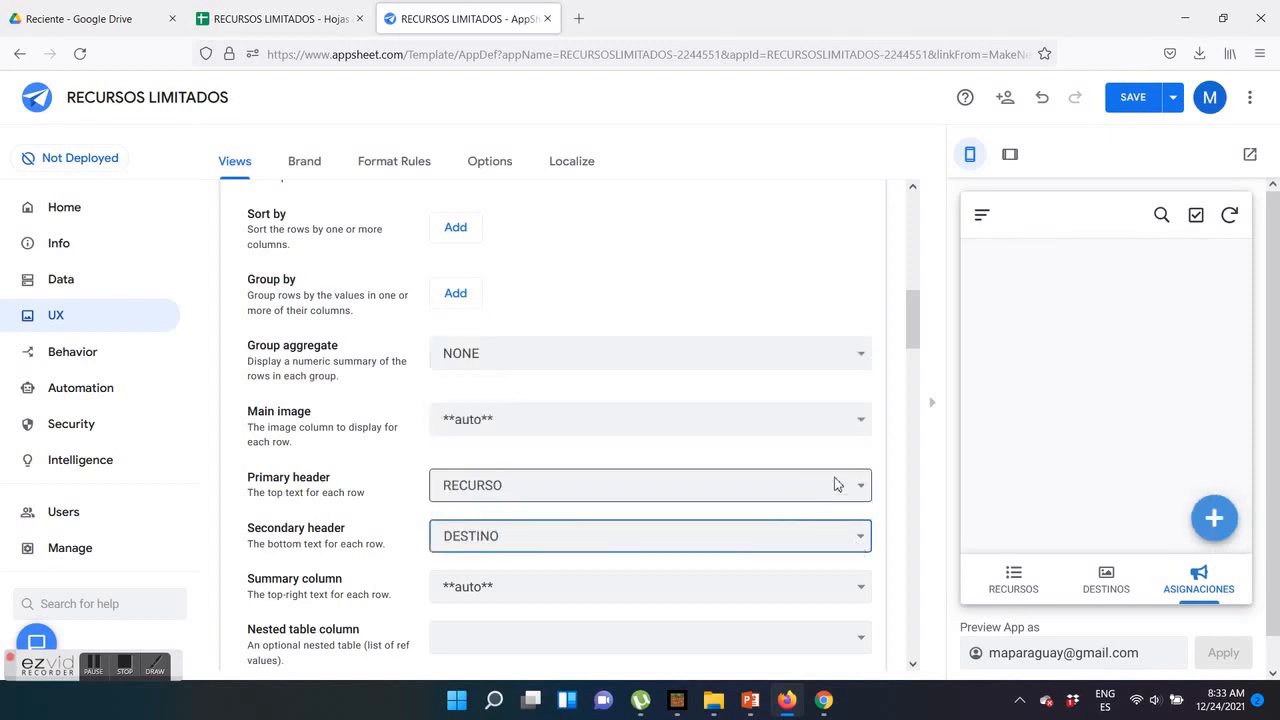
scroll(677, 354, "up", 5)
left_click(1120, 104)
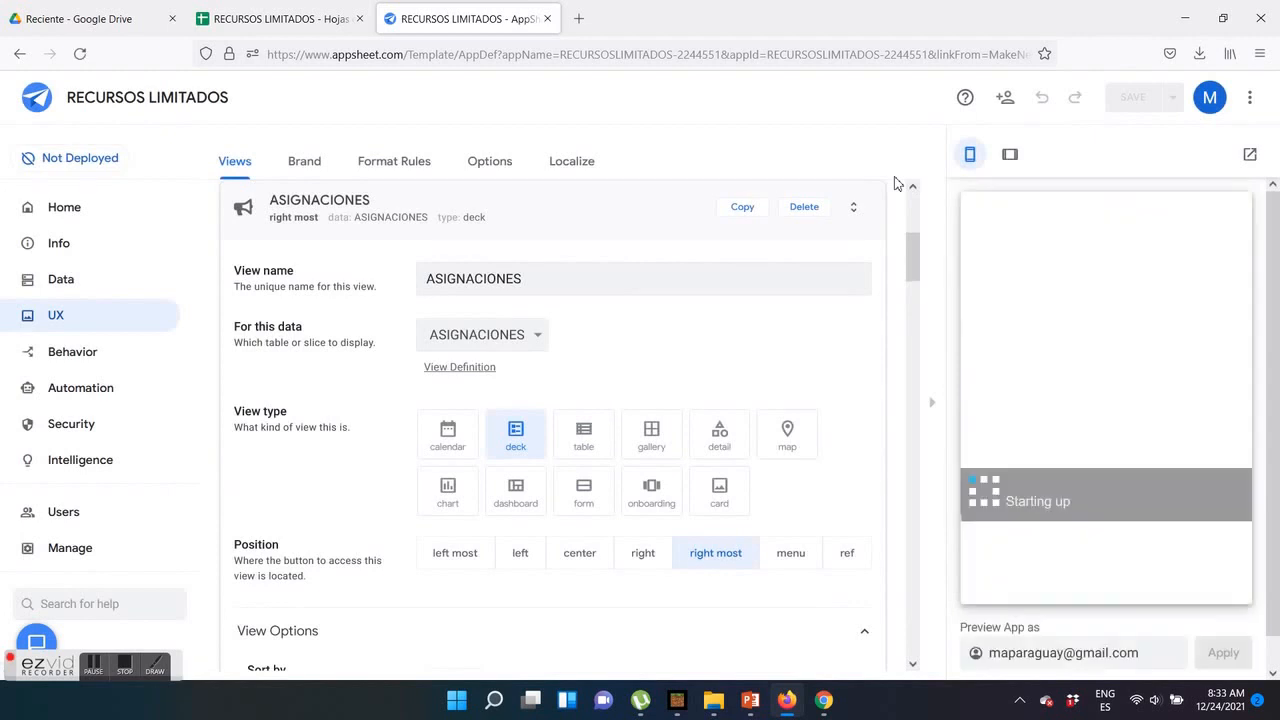
Examine the new assignment form's RECURSO and DESTINO choices, FECHA and OBS fields in the preview, and cancel the form
left_click(1222, 517)
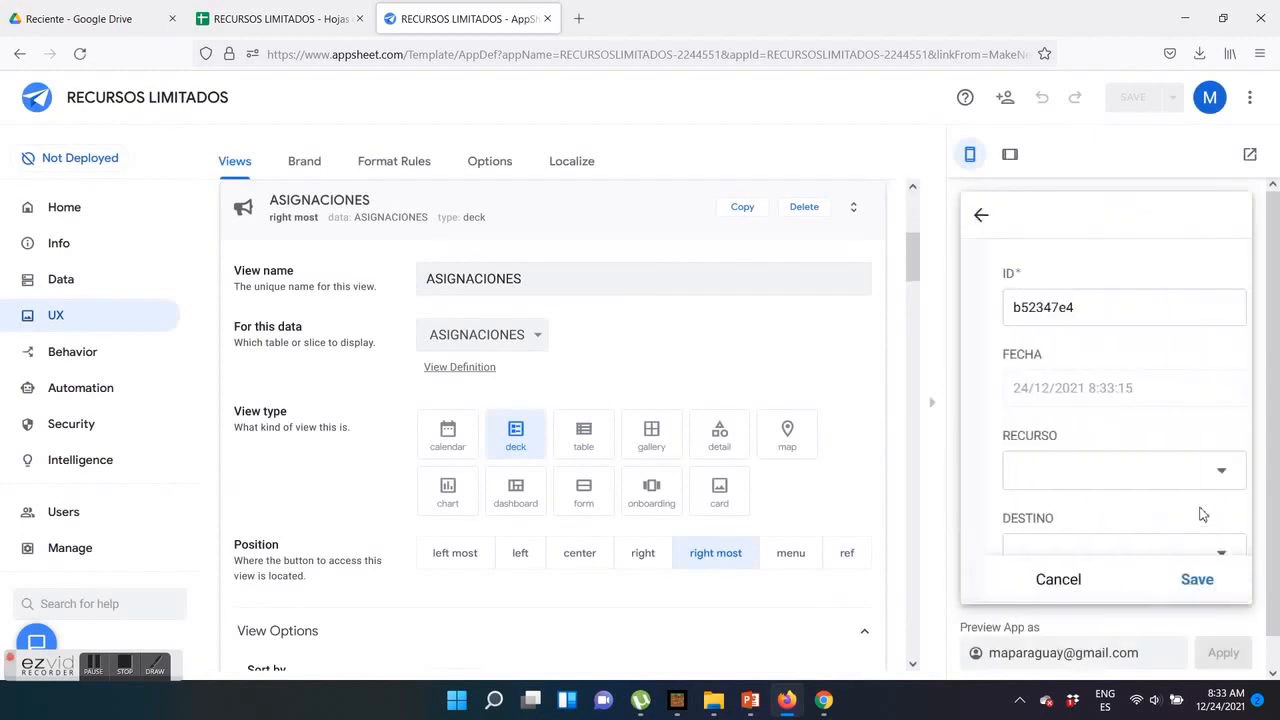
left_click(1200, 474)
left_click(1200, 560)
left_click(1156, 458)
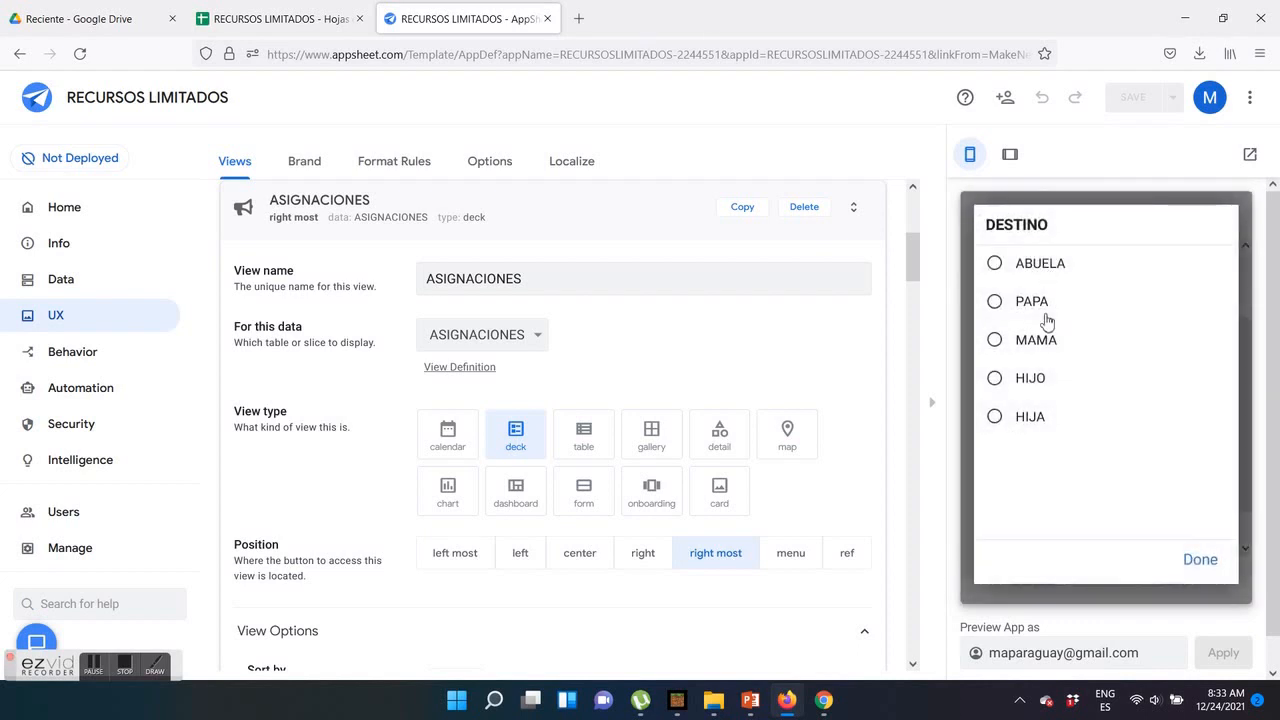
left_click(1196, 562)
scroll(1128, 430, "down", 3)
left_click(1116, 472)
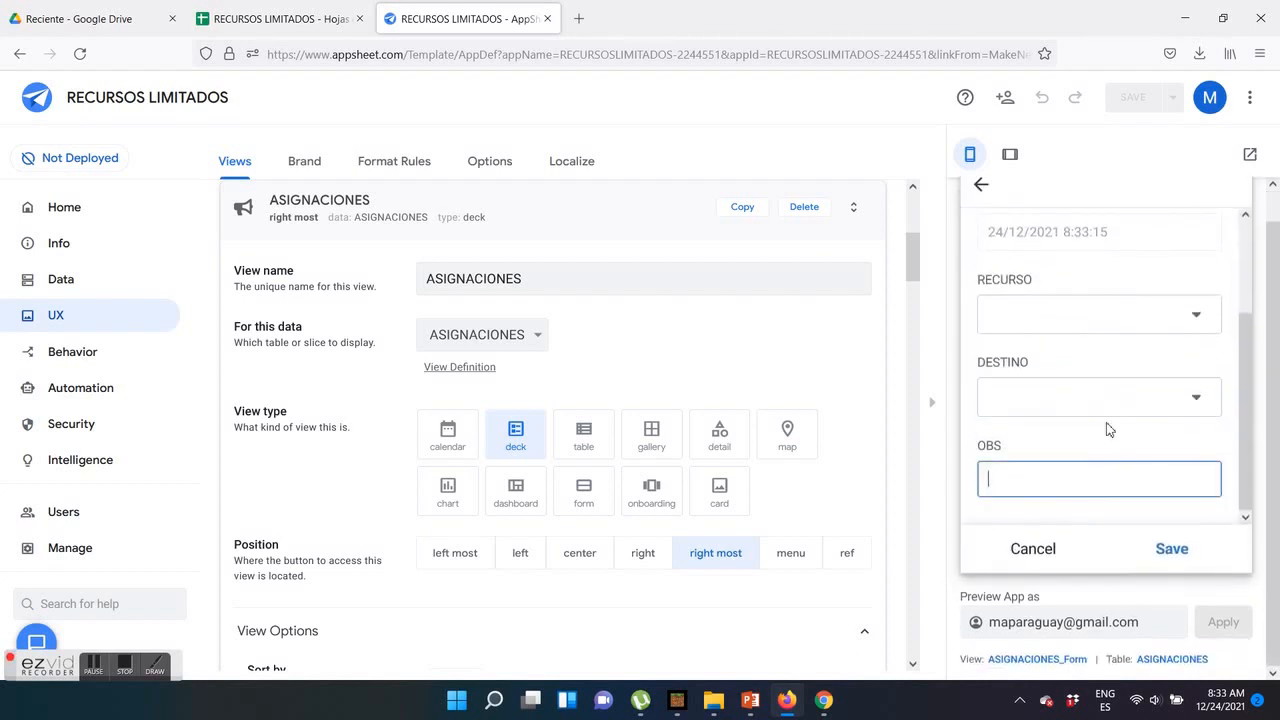
scroll(1104, 405, "up", 3)
left_click_drag(1132, 366, 1083, 312)
scroll(1083, 310, "up", 1)
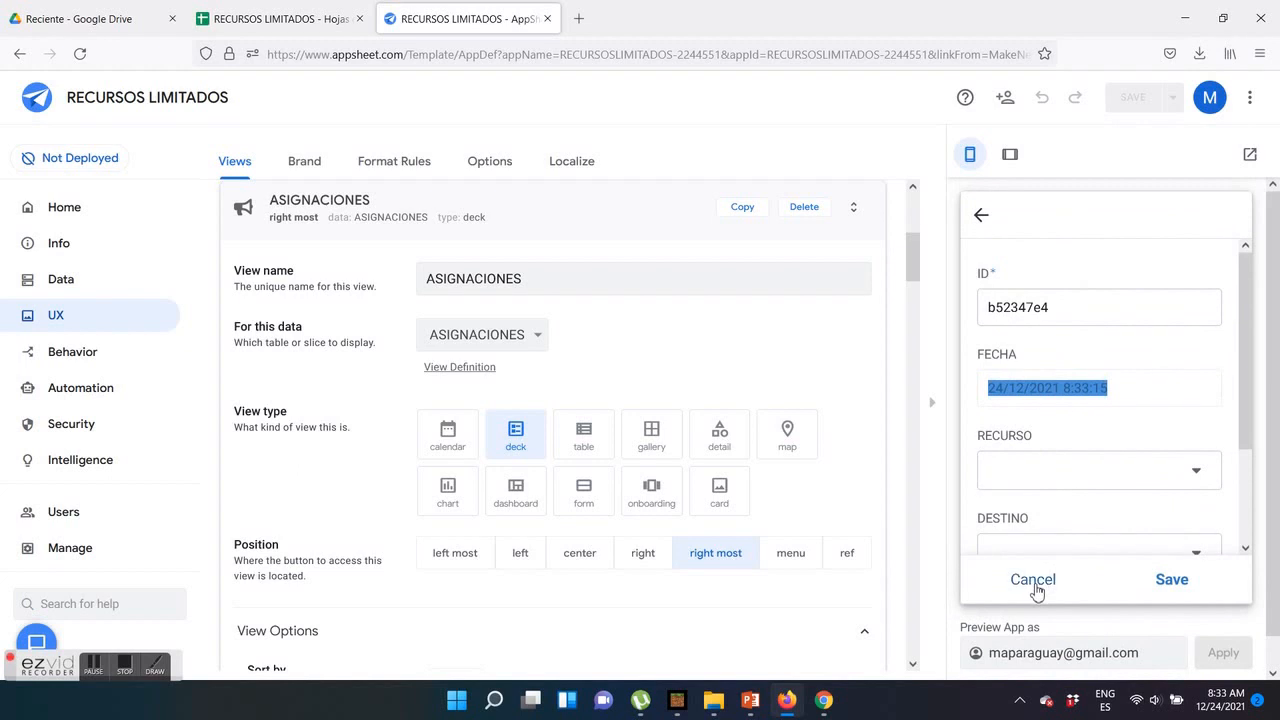
left_click(1034, 584)
left_click(1199, 590)
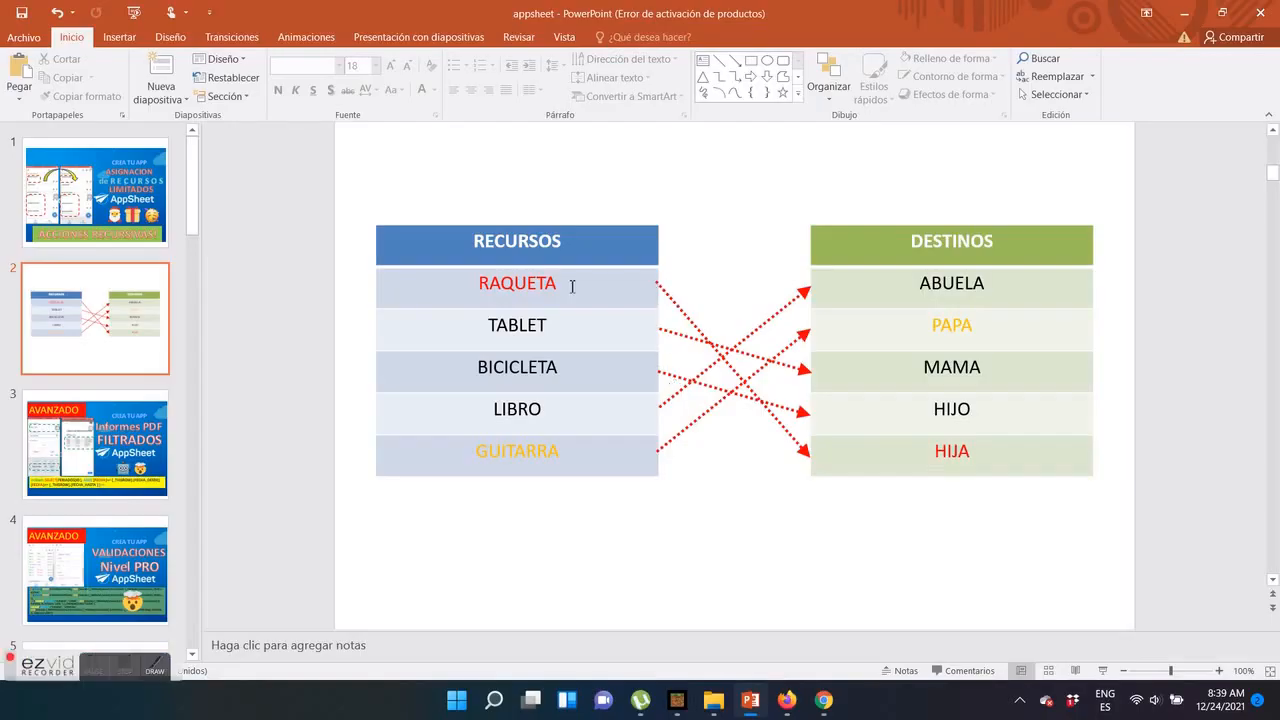
Review the RAQUETA and HIJA pairing on the PowerPoint slide, and switch back to the AppSheet editor
double_click(572, 286)
double_click(972, 453)
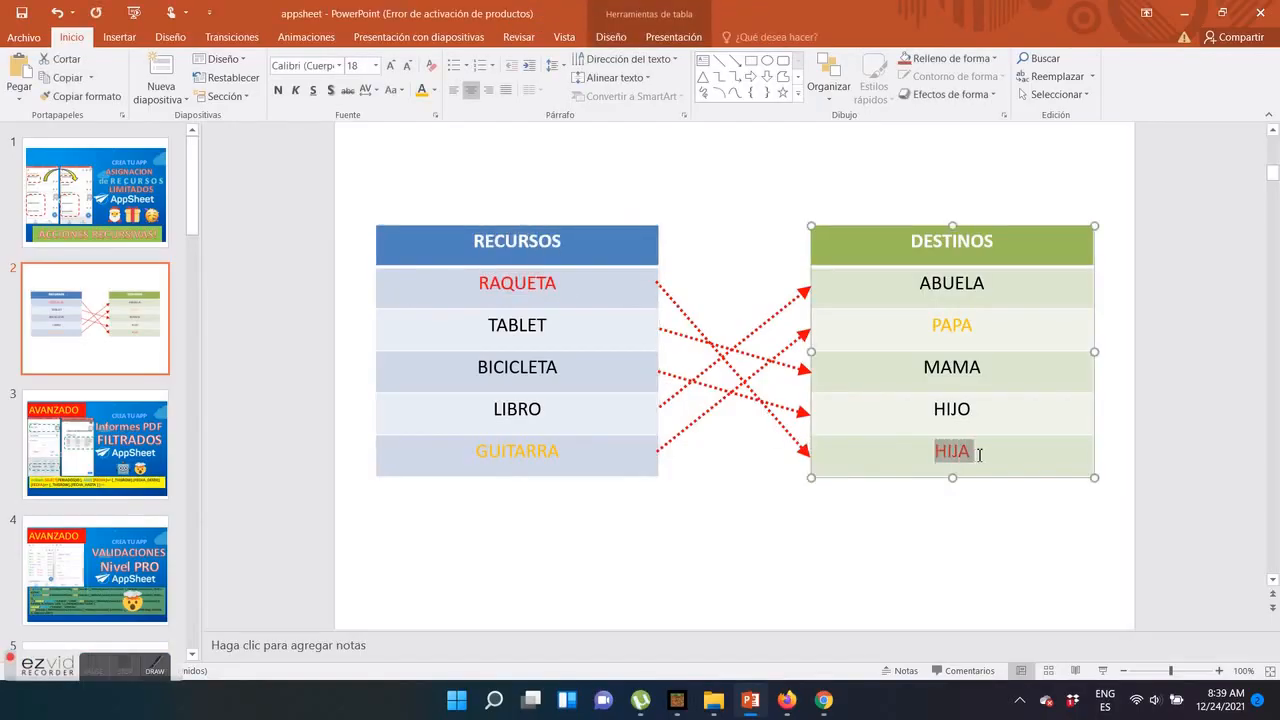
left_click(787, 700)
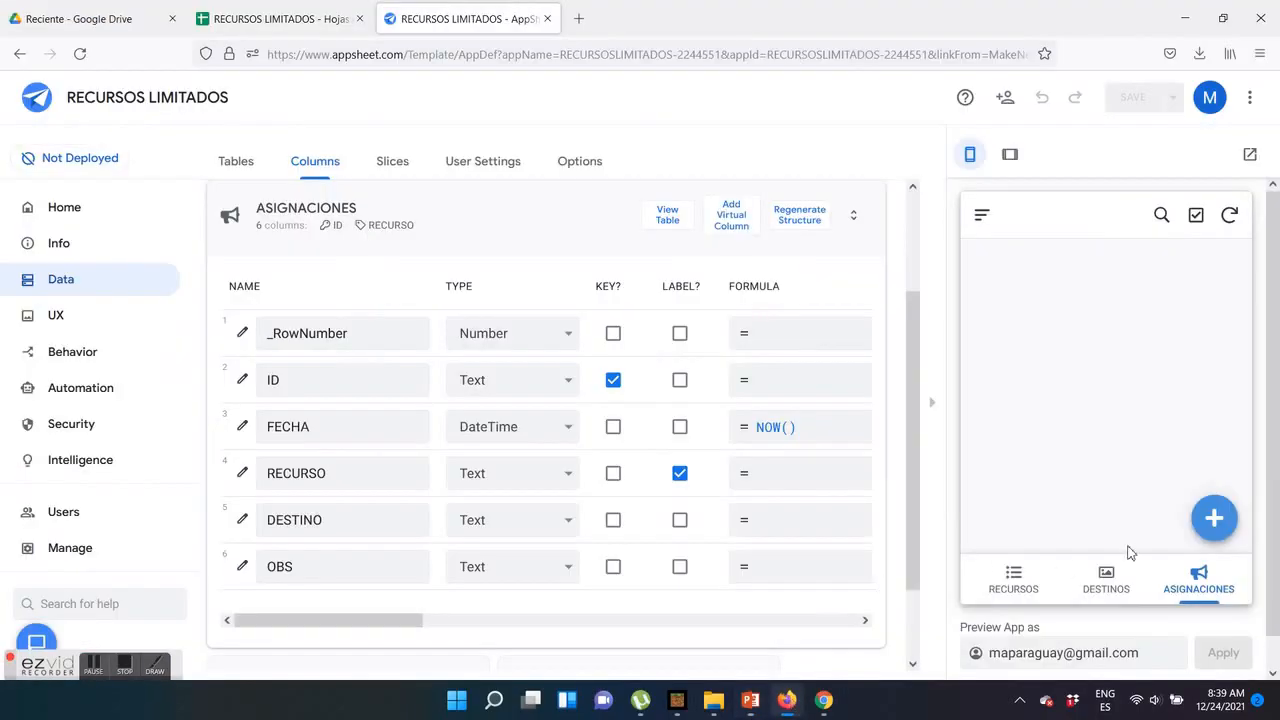
Add an assignment of resource RAQUETA to destination HIJA in the app preview and save it
left_click(1212, 519)
left_click(1123, 466)
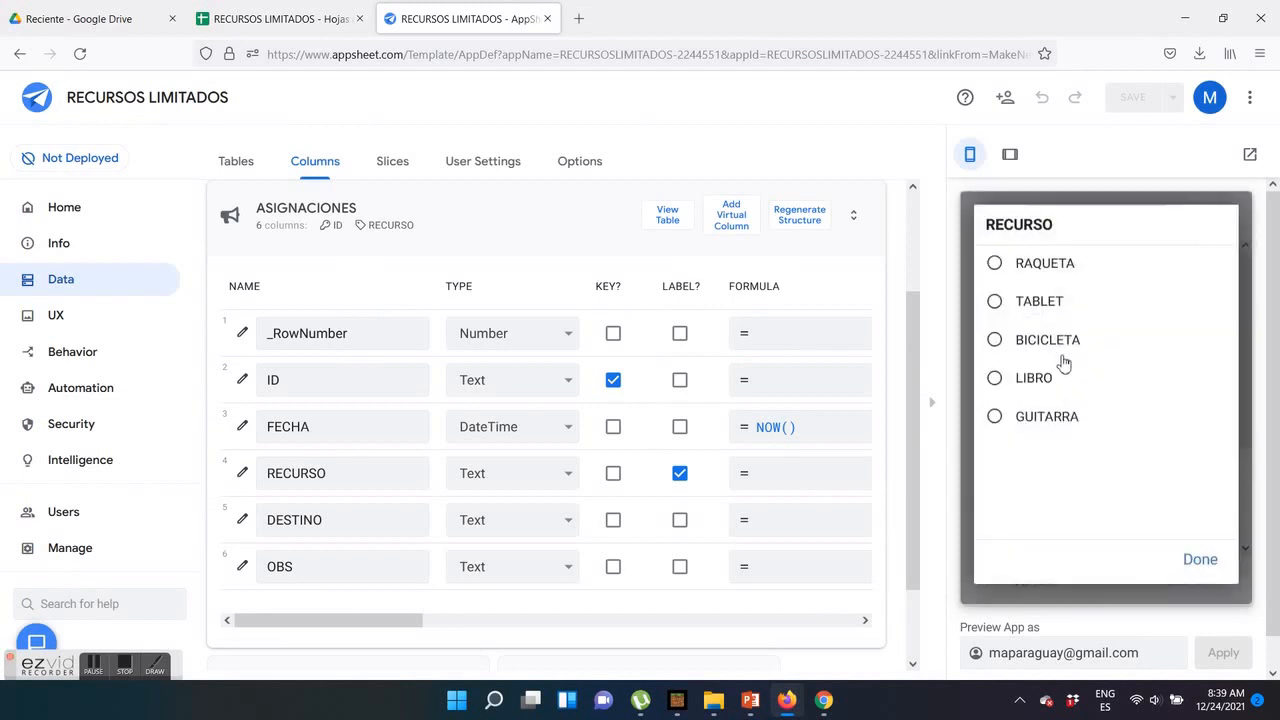
left_click(995, 270)
scroll(1194, 520, "down", 1)
left_click(1194, 480)
left_click(1077, 422)
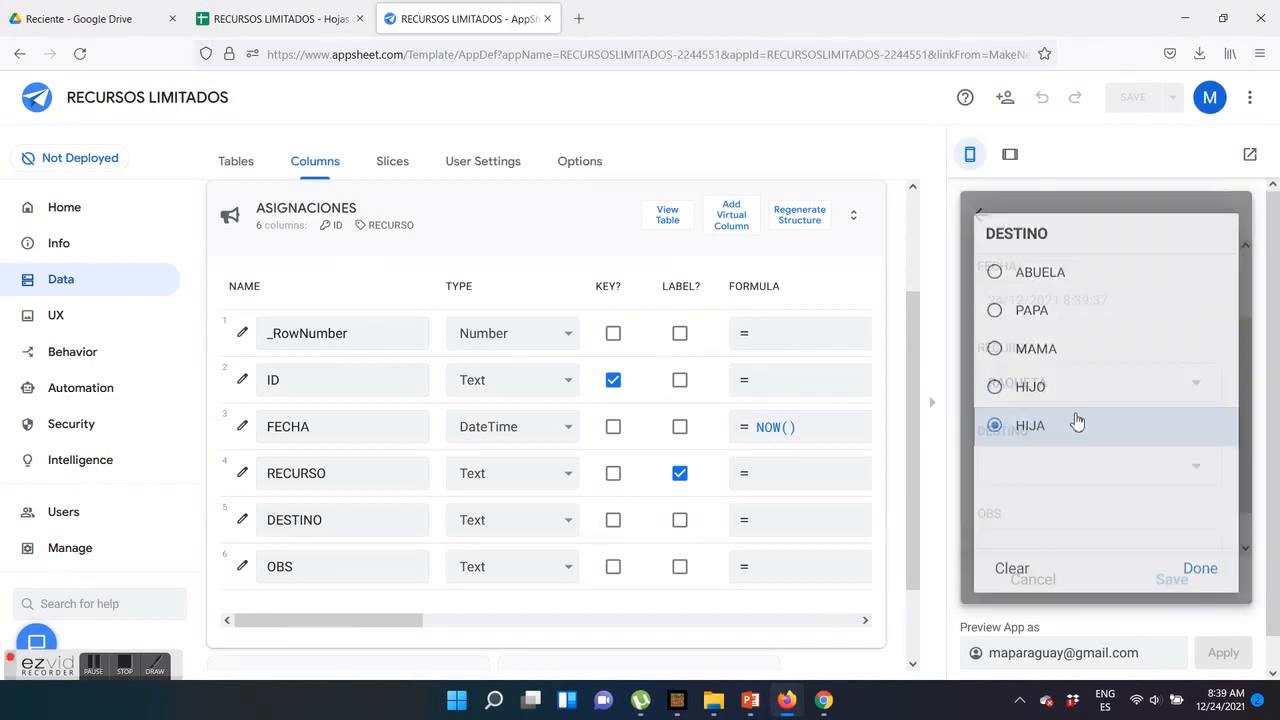
left_click(1171, 548)
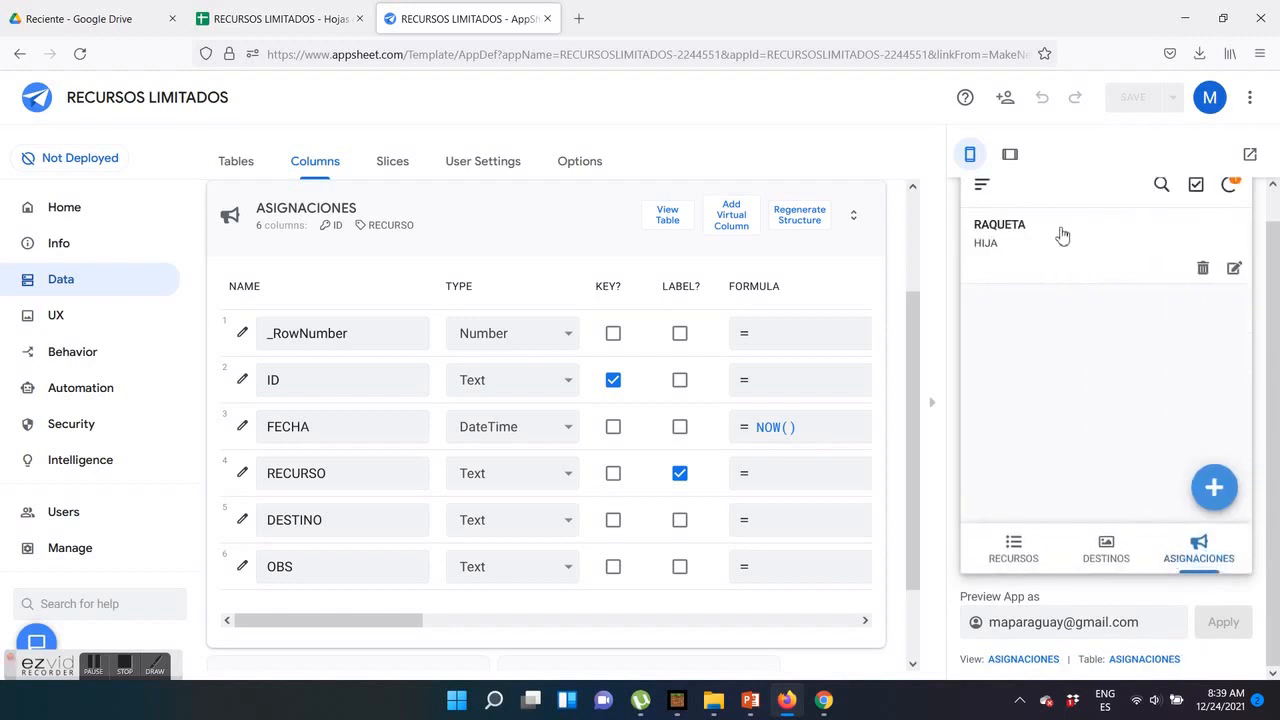
Check the ASIGNACIONES sheet in Google Sheets for the new RAQUETA and HIJA assignment record
left_click(280, 18)
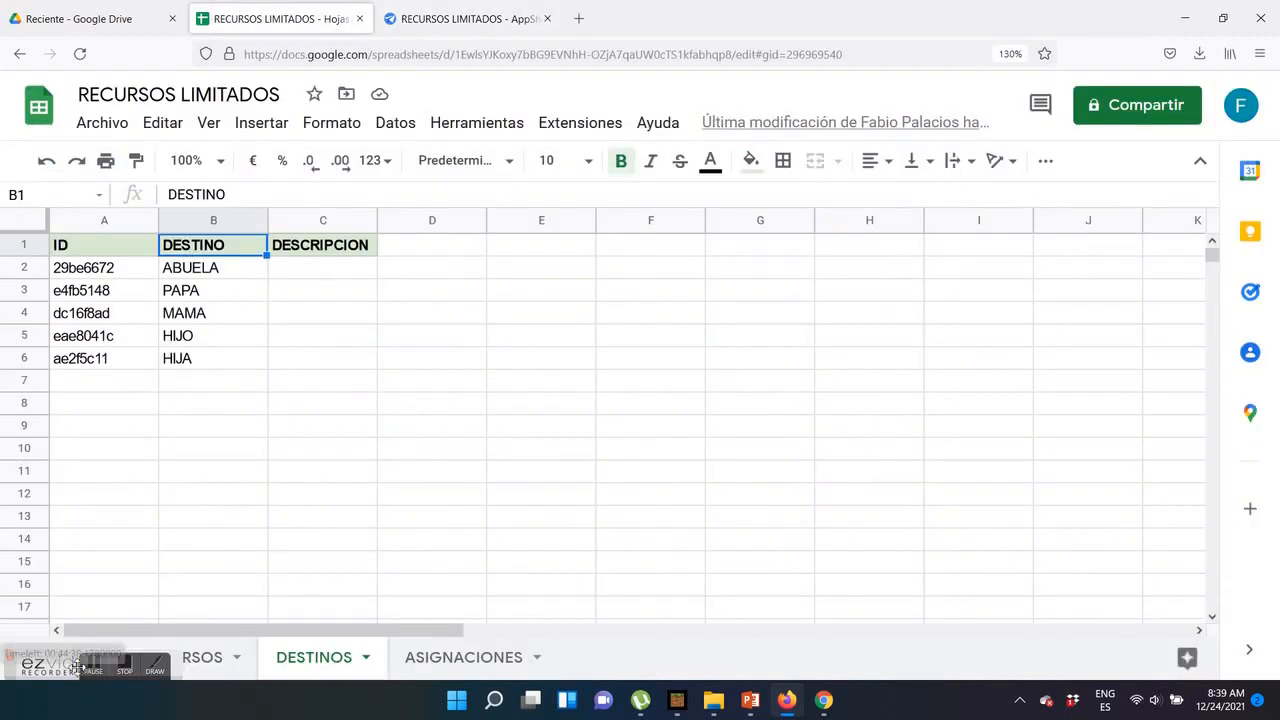
left_click(477, 650)
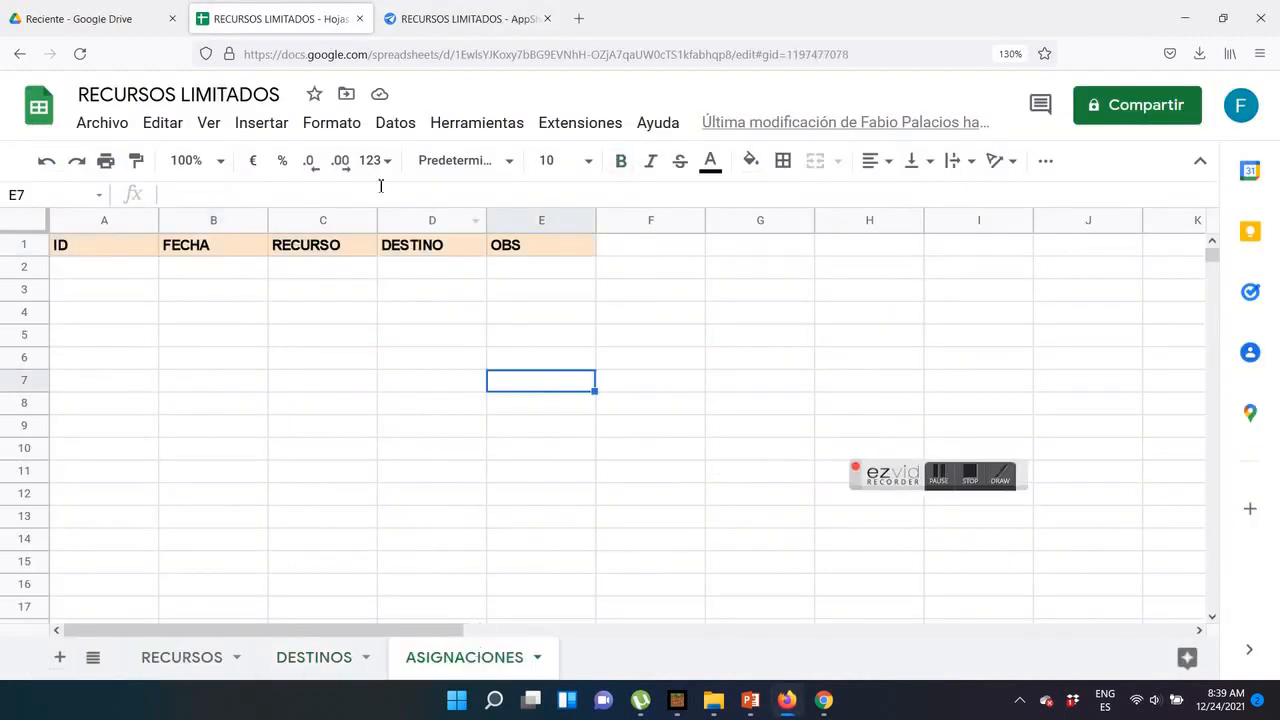
left_click(457, 18)
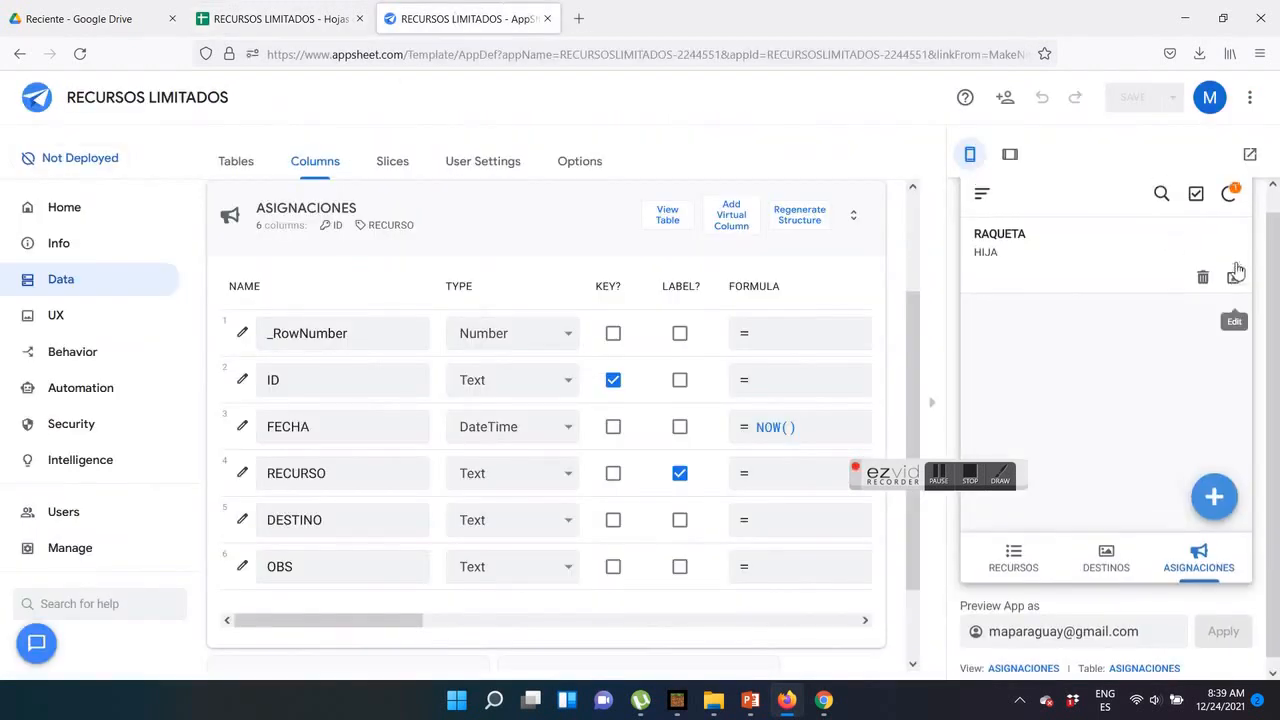
left_click(232, 20)
left_click(165, 275)
left_click(322, 272)
left_click(430, 280)
Fit the IMAGEN column's width to its contents in the RECURSOS sheet, and return to the AppSheet editor
left_click(355, 668)
left_click(177, 660)
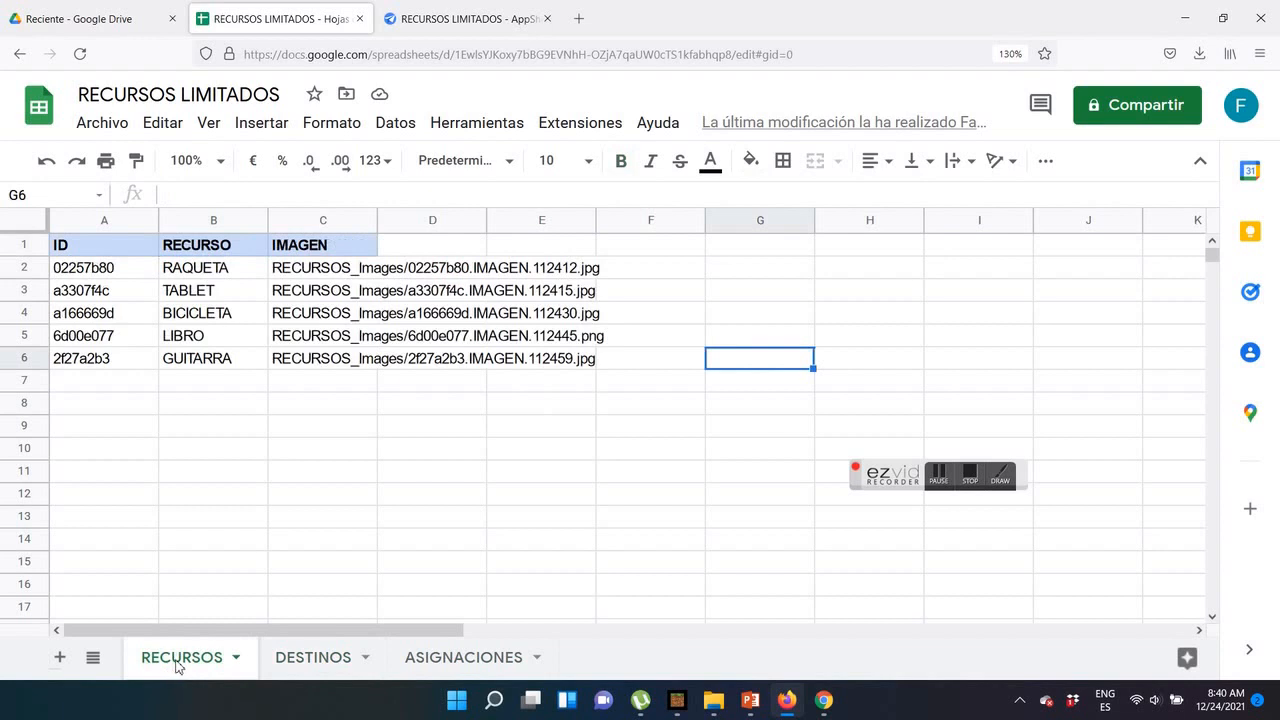
double_click(377, 216)
left_click(462, 656)
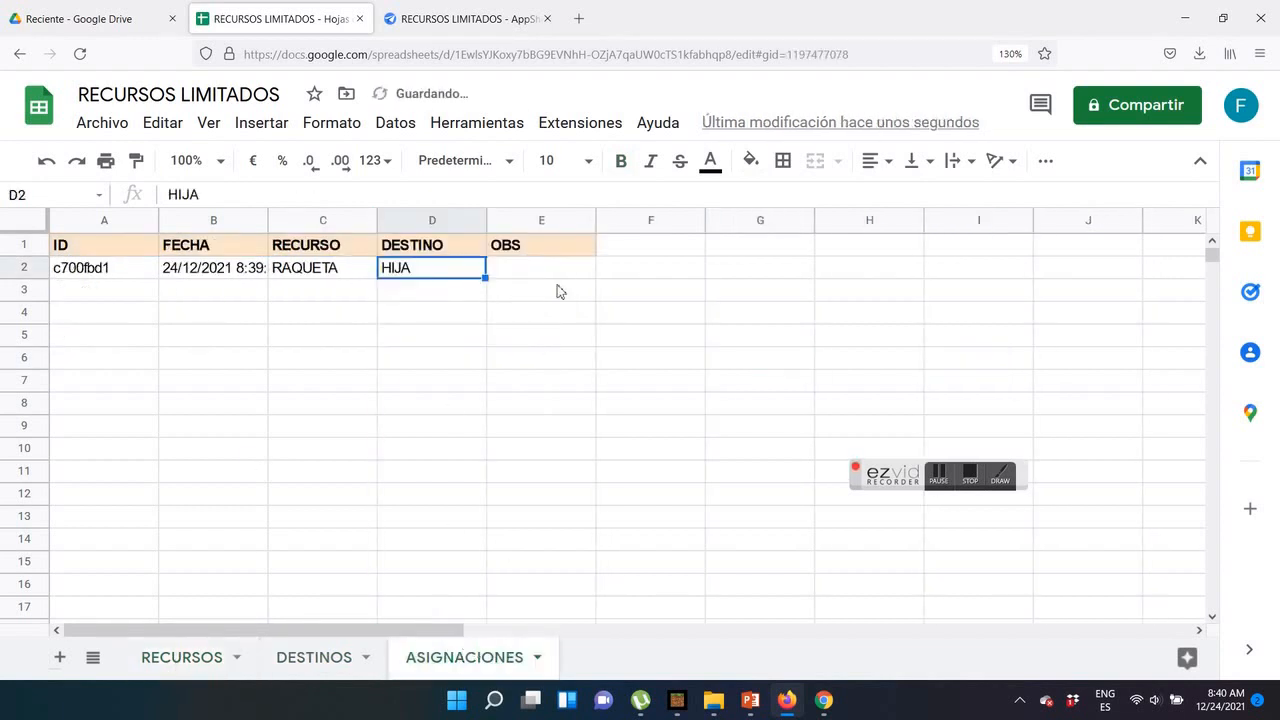
left_click(465, 20)
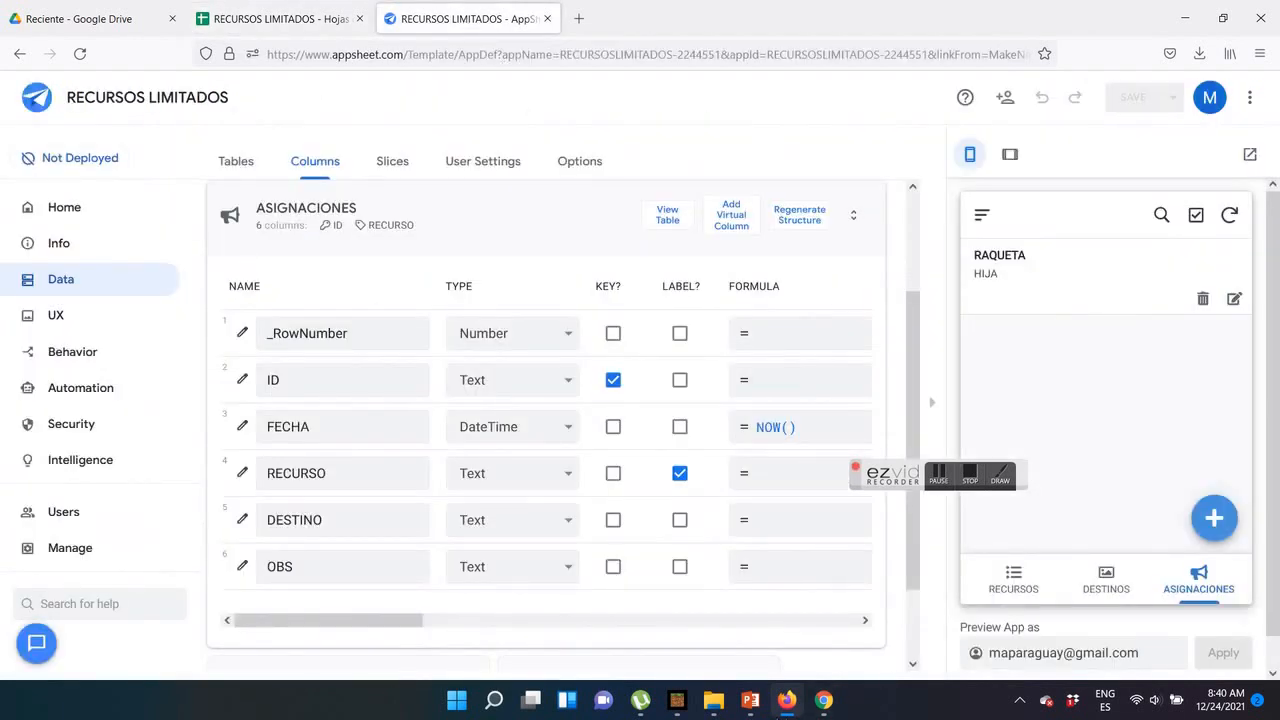
Review the GUITARRA and PAPA pairing on the PowerPoint slide, and switch back to the AppSheet editor
left_click(750, 700)
double_click(472, 459)
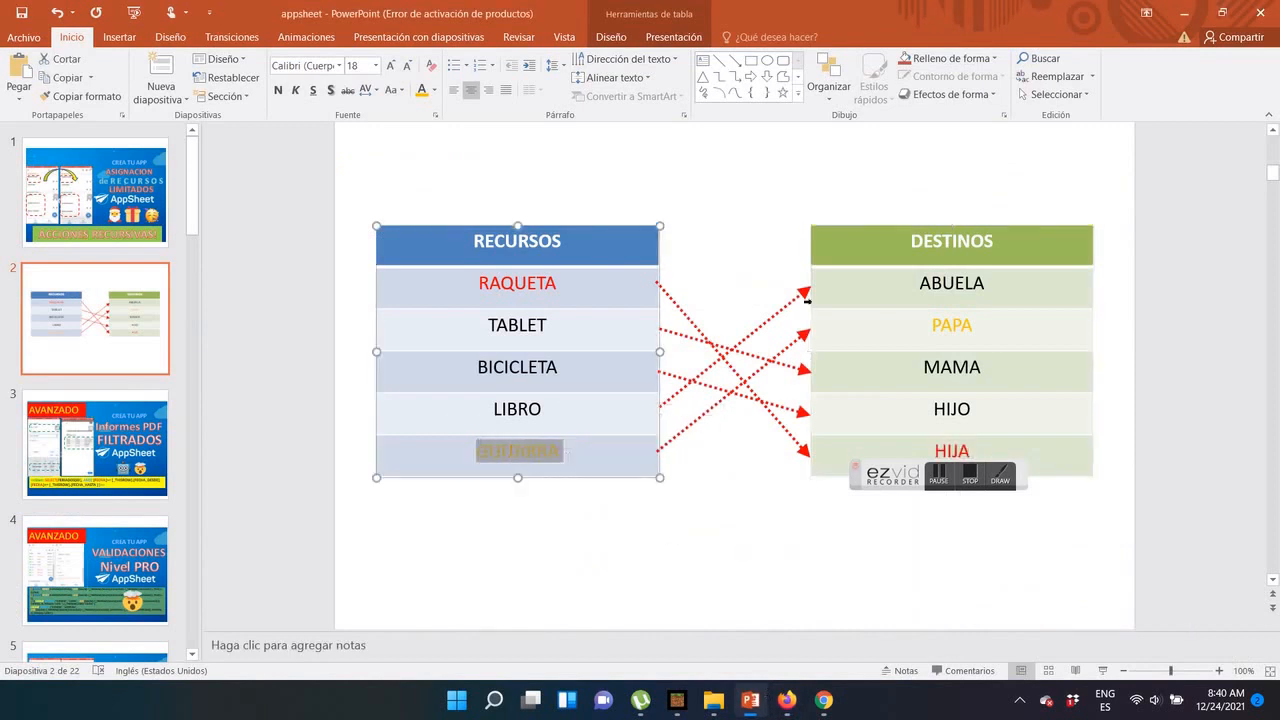
double_click(927, 324)
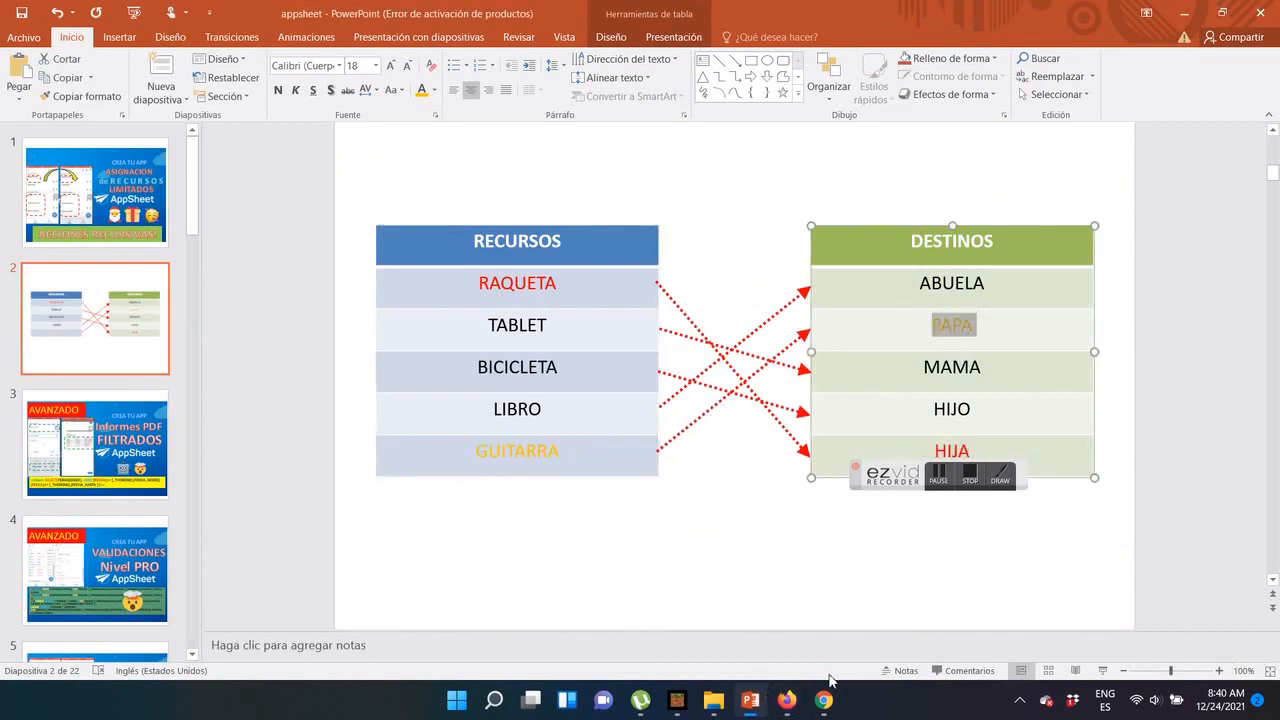
left_click(787, 700)
Add an assignment of resource GUITARRA to destination PAPA in the app preview and save it
left_click(1211, 517)
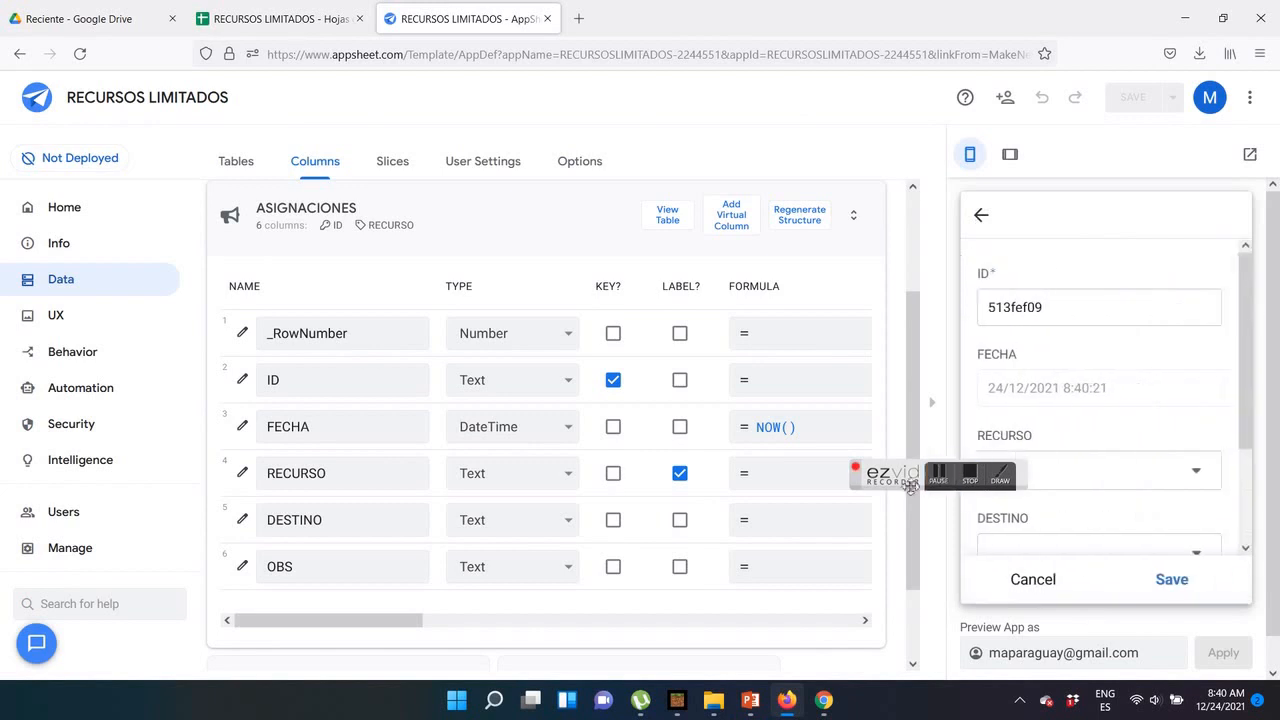
left_click(1196, 466)
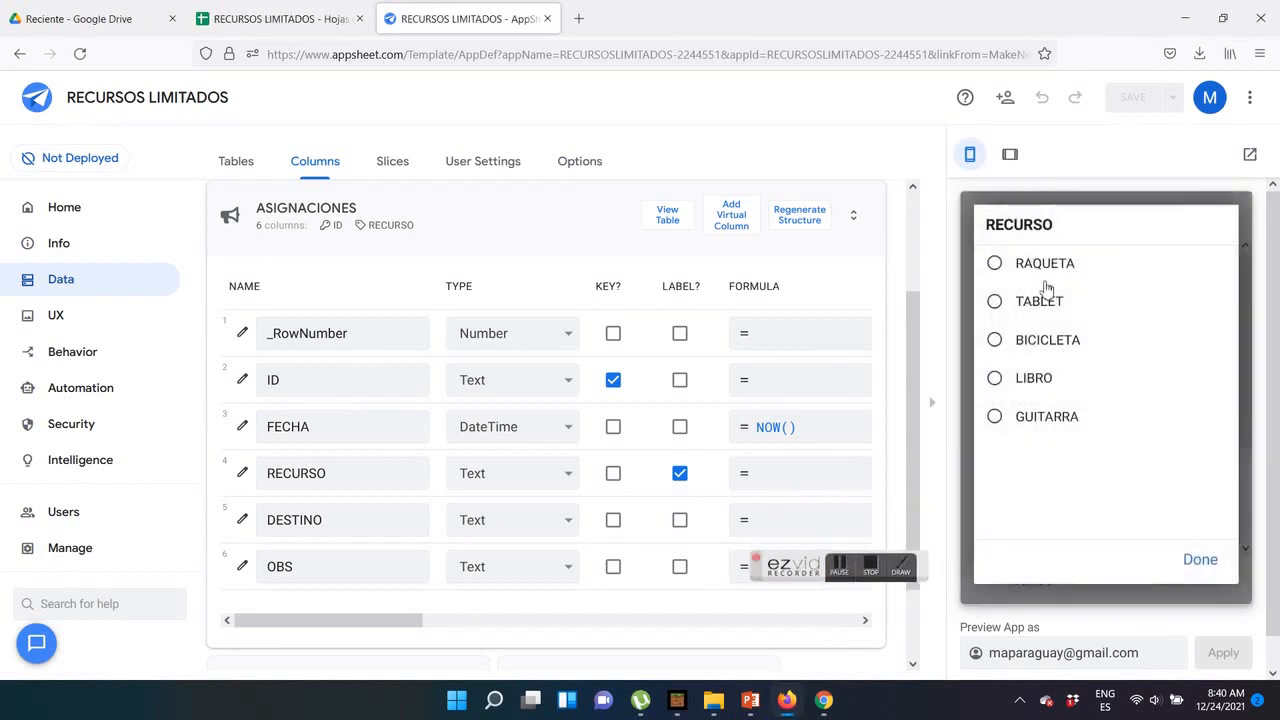
left_click(1016, 416)
scroll(1150, 470, "down", 2)
left_click(1166, 466)
left_click(1000, 318)
scroll(1100, 500, "down", 1)
left_click(1171, 577)
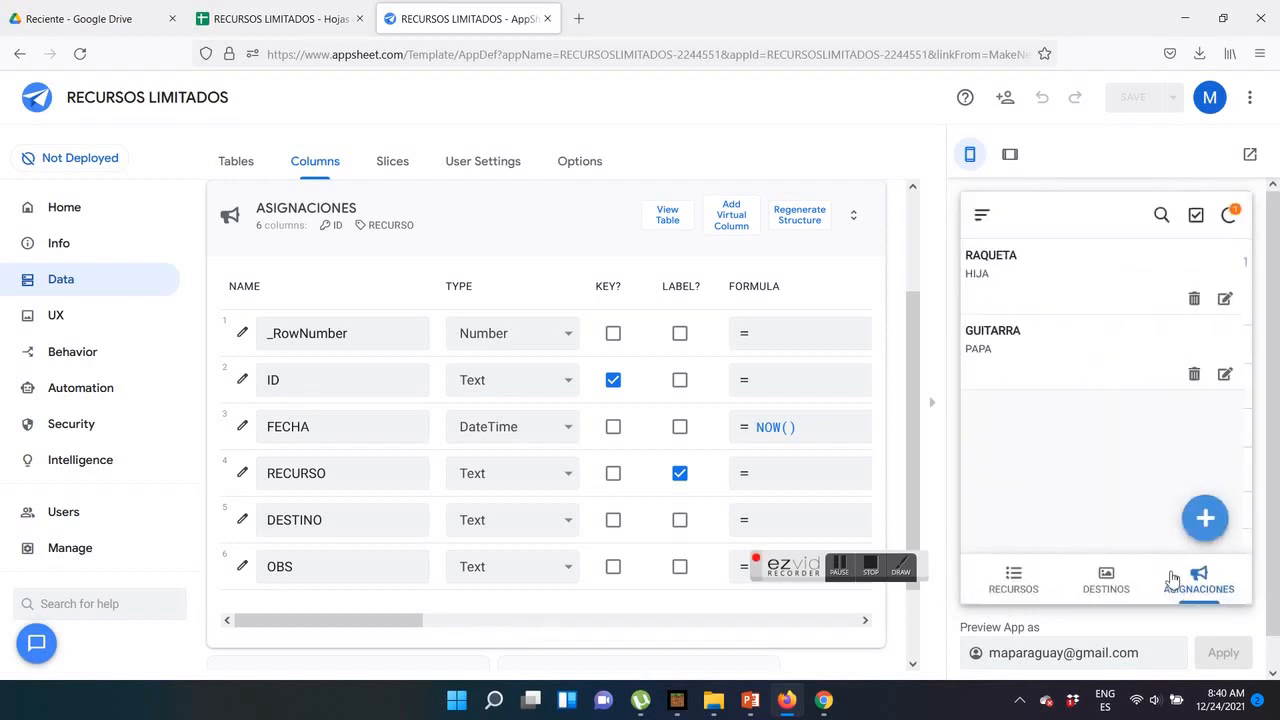
Check the ASIGNACIONES sheet in Google Sheets for the new GUITARRA and PAPA assignment record
left_click(275, 18)
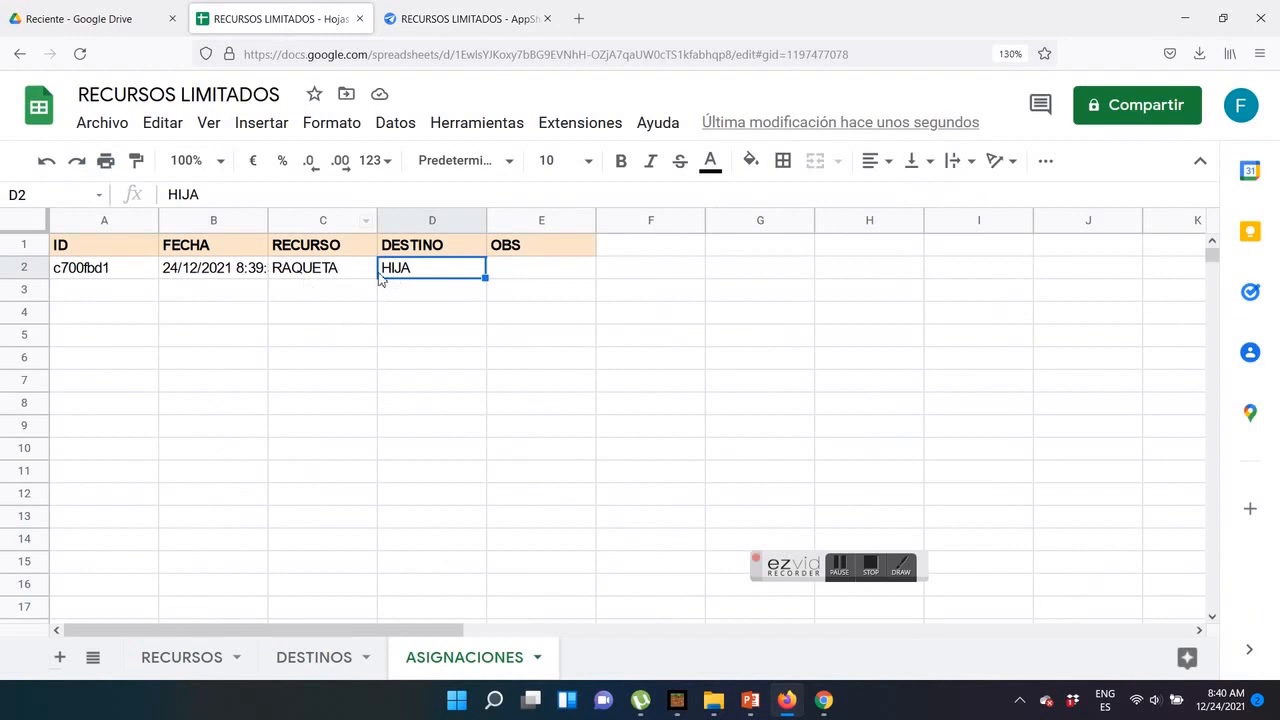
left_click(440, 18)
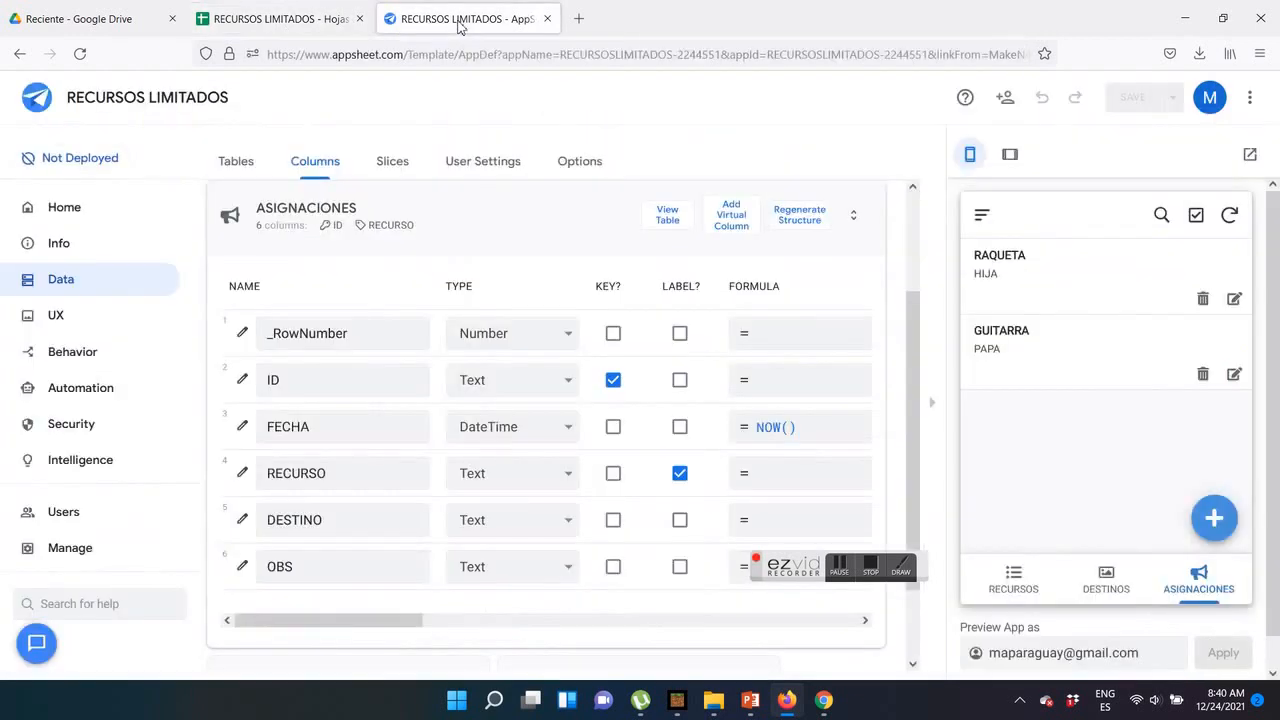
left_click(275, 18)
left_click(300, 294)
left_click(395, 290)
left_click(420, 272)
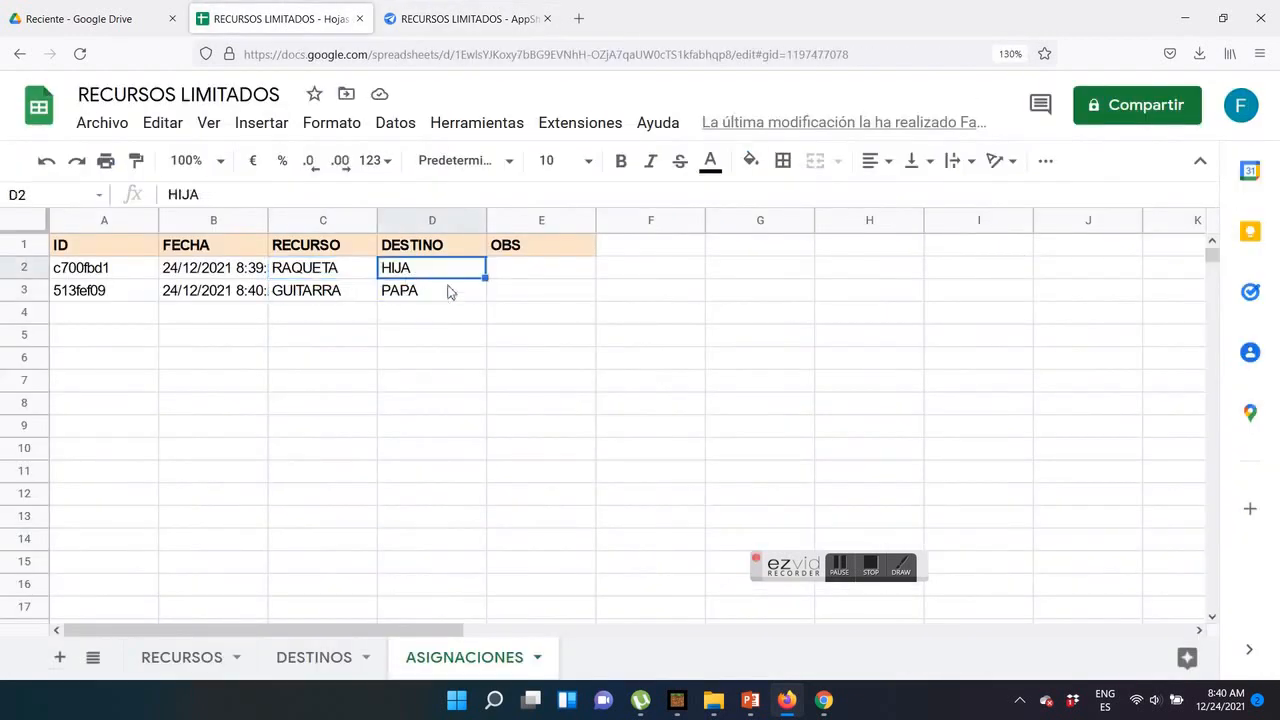
Review the resource-to-destination pairings on the PowerPoint slide, and return to the AppSheet editor
left_click(770, 702)
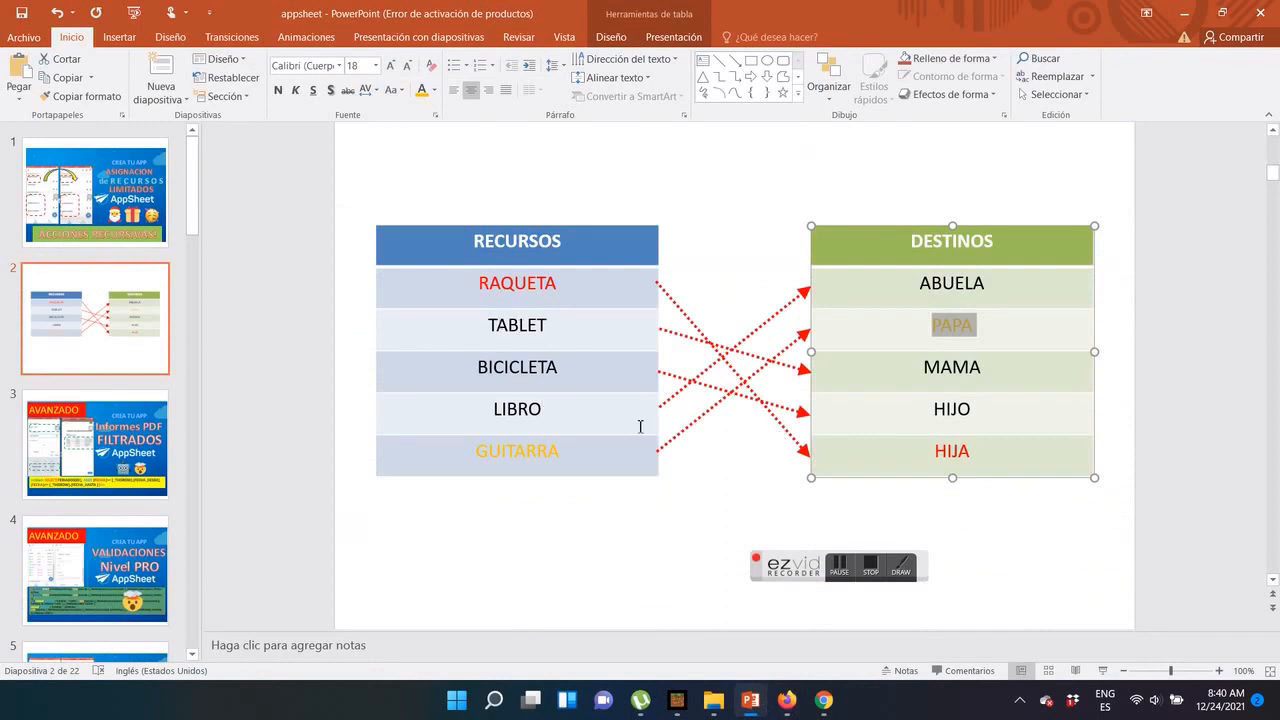
left_click(787, 700)
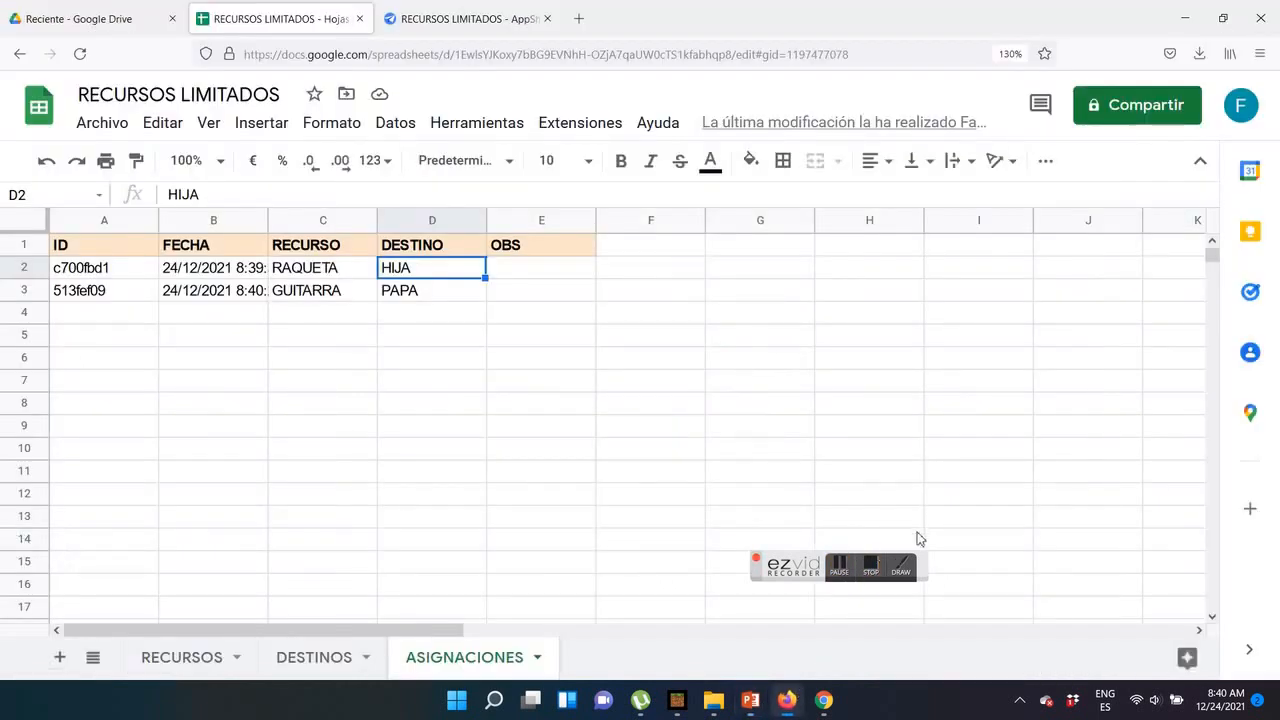
left_click(440, 20)
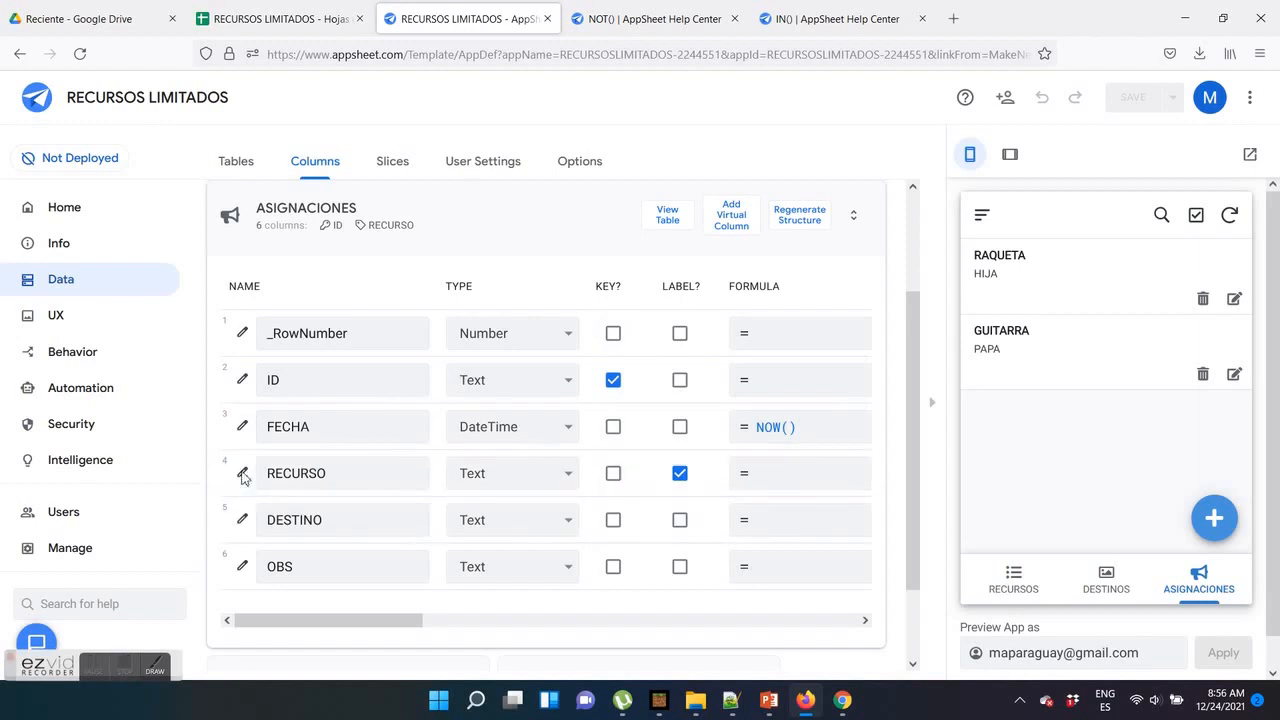
Open the Valid If formula of the ASIGNACIONES table's RECURSO column and enlarge the page to 110%
left_click(243, 474)
scroll(534, 466, "down", 3)
left_click(407, 452)
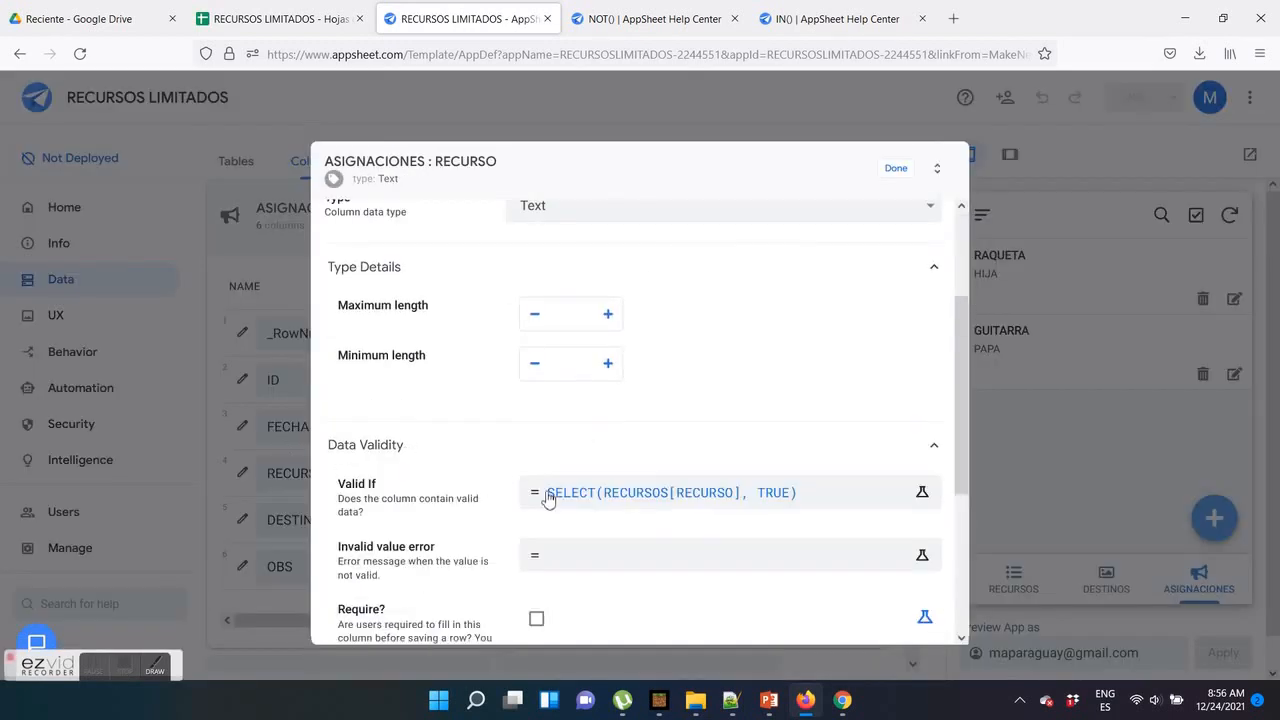
left_click(548, 495)
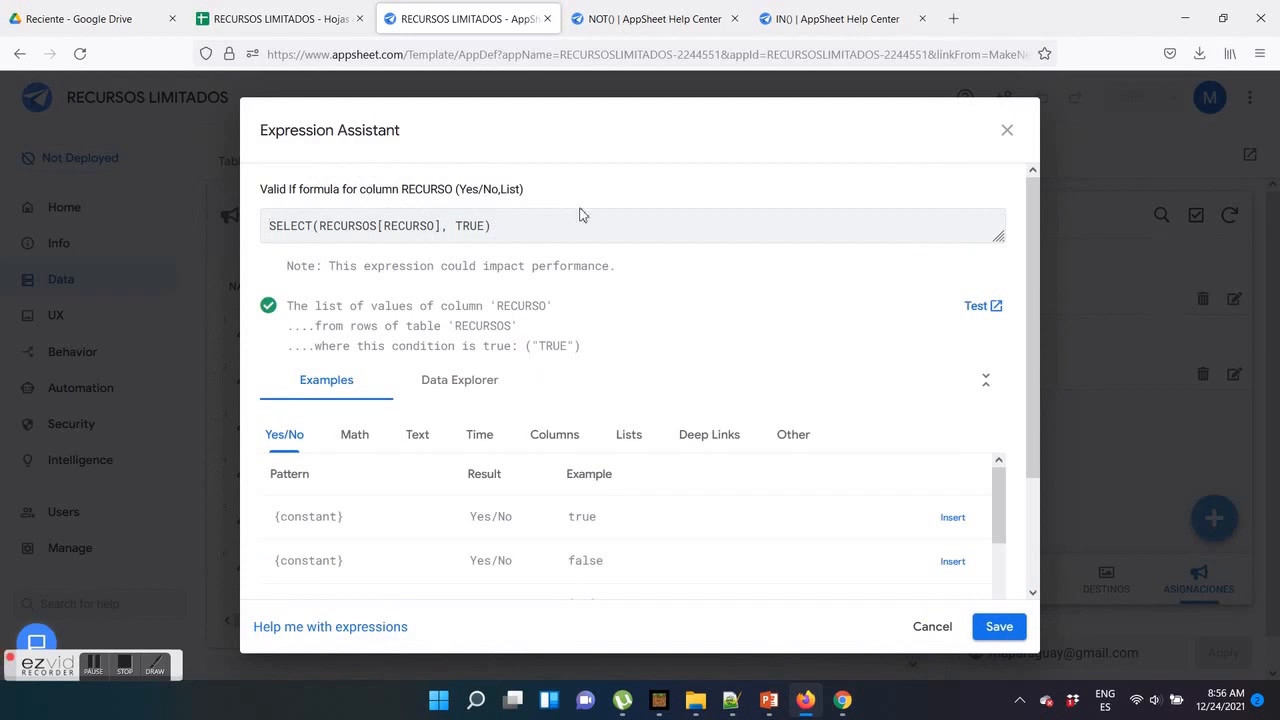
key("ctrl+plus")
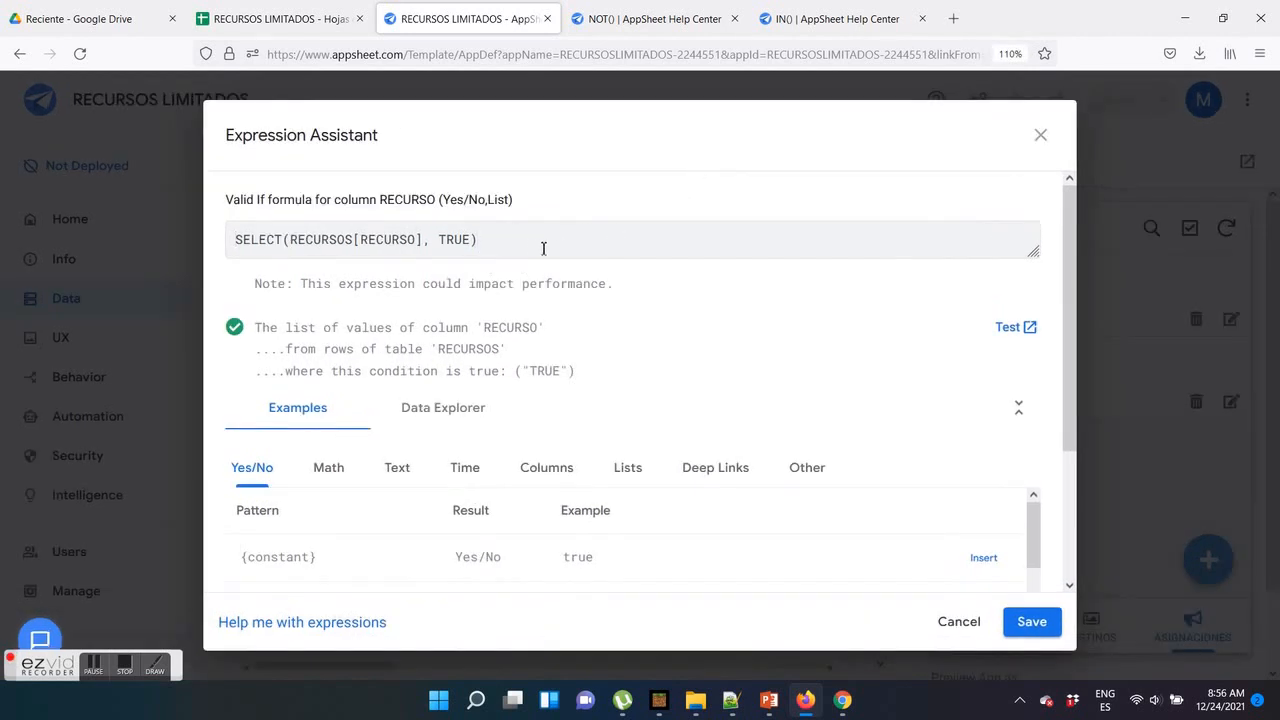
Switch to the Notepad++ notes and label the formula SELECT(RECURSOS[RECURSO], TRUE) with ACTUAL below it
left_click(731, 700)
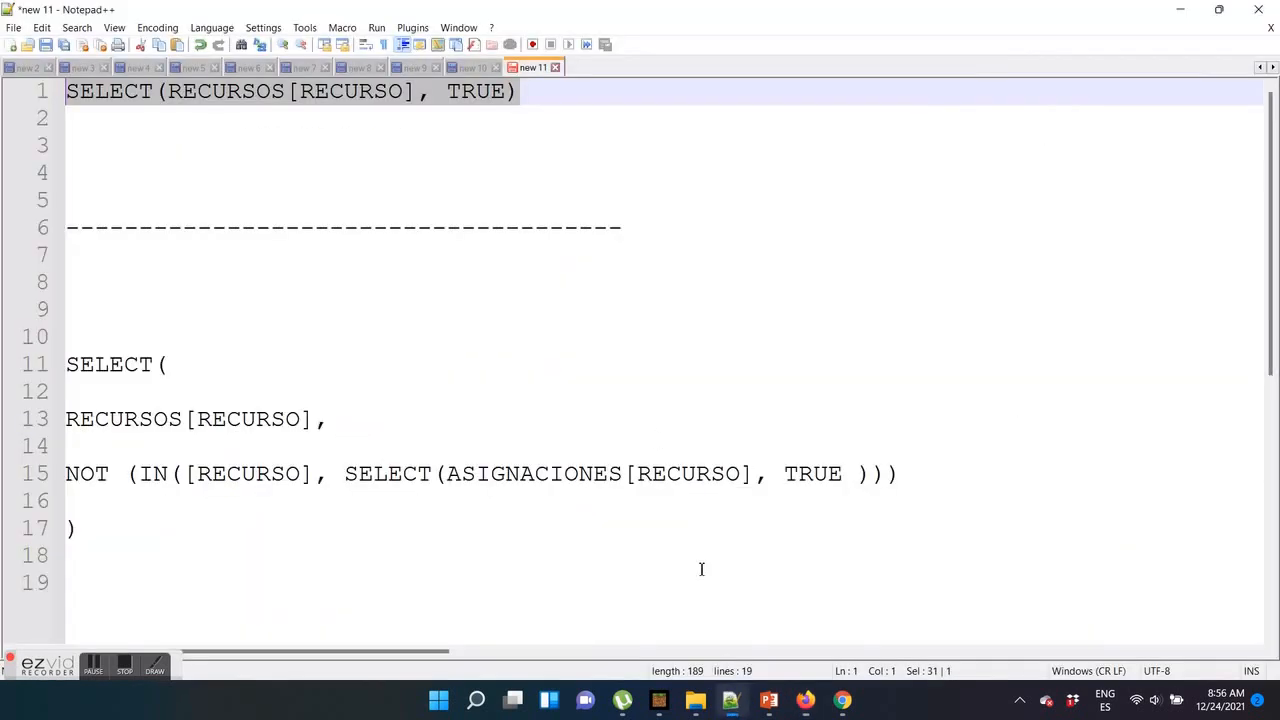
left_click(461, 177)
left_click_drag(521, 103, 82, 90)
left_click(120, 125)
key("Return")
key("Return")
type("ACTUAL")
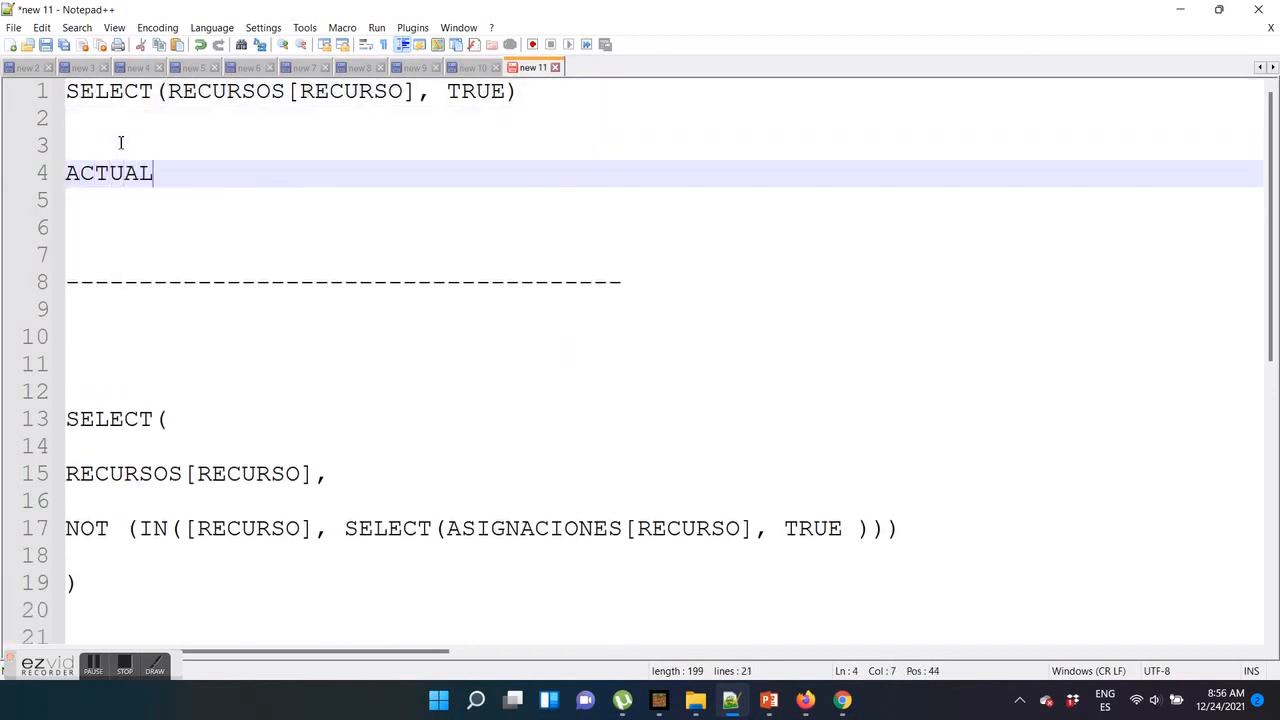
Add the heading PROPUESTO above the multi-line SELECT formula that uses NOT and IN
left_click(115, 318)
left_click(115, 334)
type("PROPIUEST")
key("BackSpace")
key("BackSpace")
key("BackSpace")
key("BackSpace")
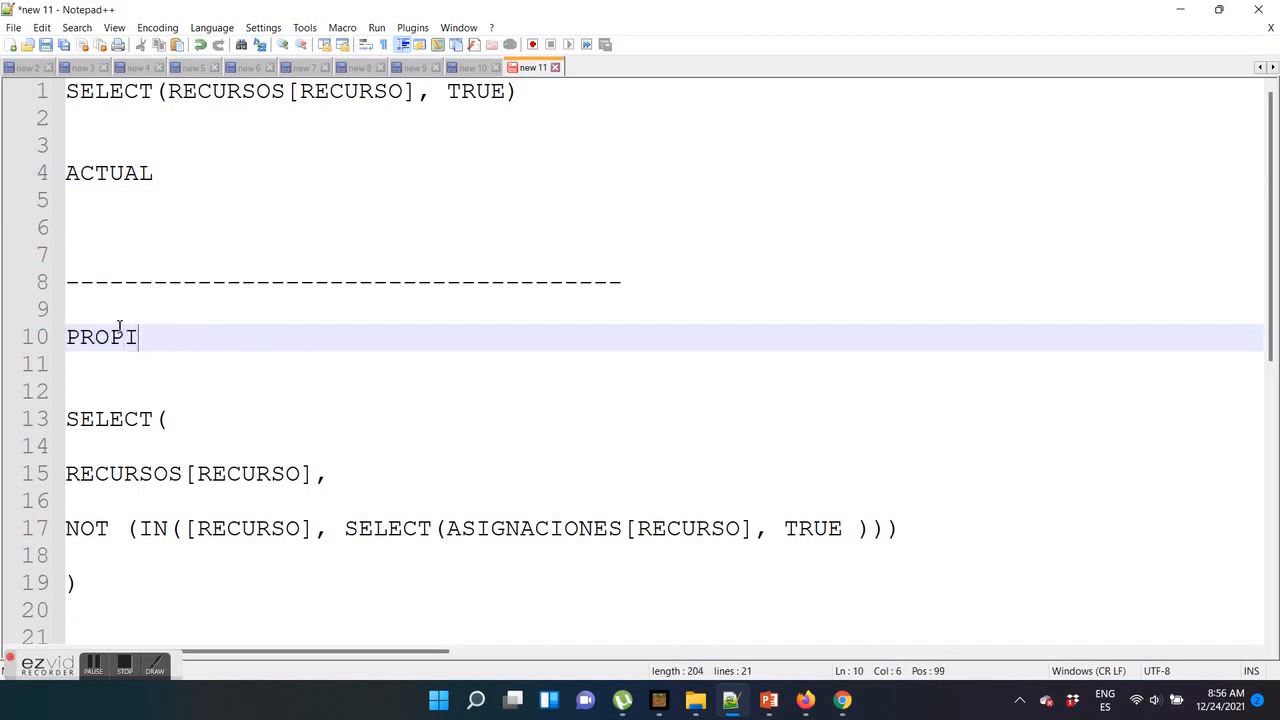
type("UESTO")
key("Return")
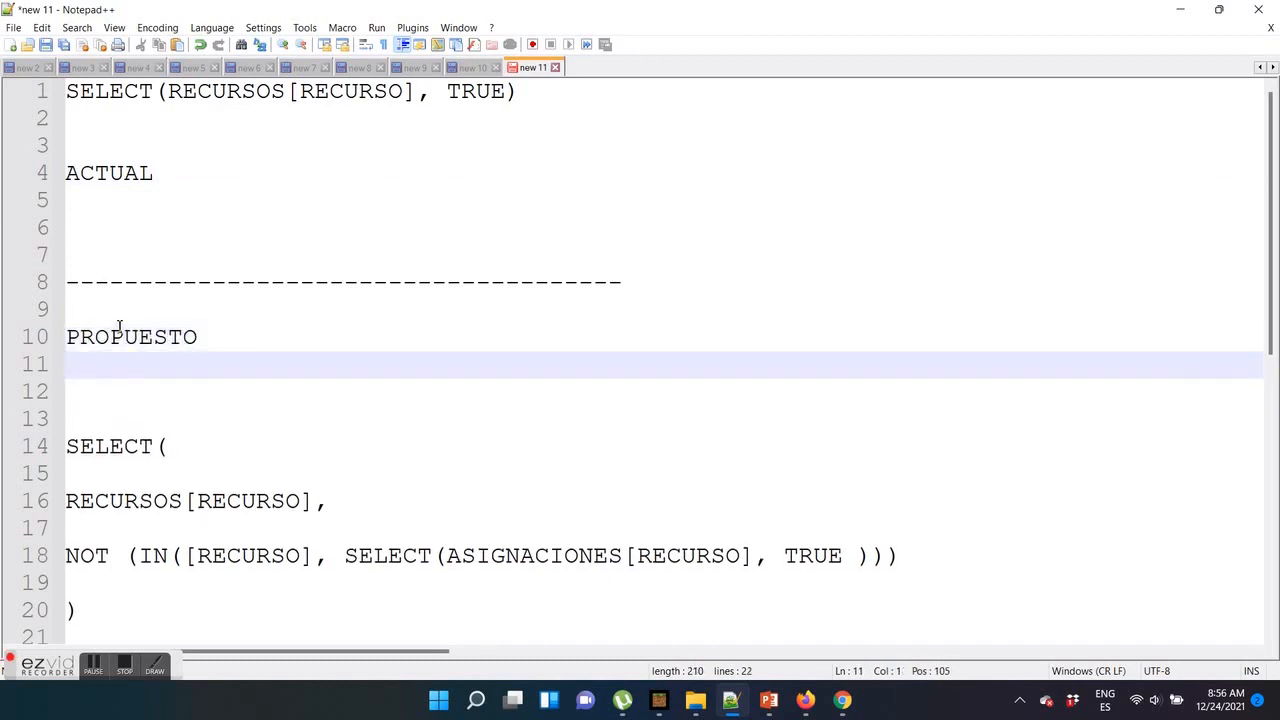
Copy the proposed SELECT formula with NOT and IN from Notepad++ and replace RECURSO's Valid If expression in AppSheet with it
scroll(191, 408, "down", 1)
left_click_drag(90, 545, 20, 369)
key("ctrl+c")
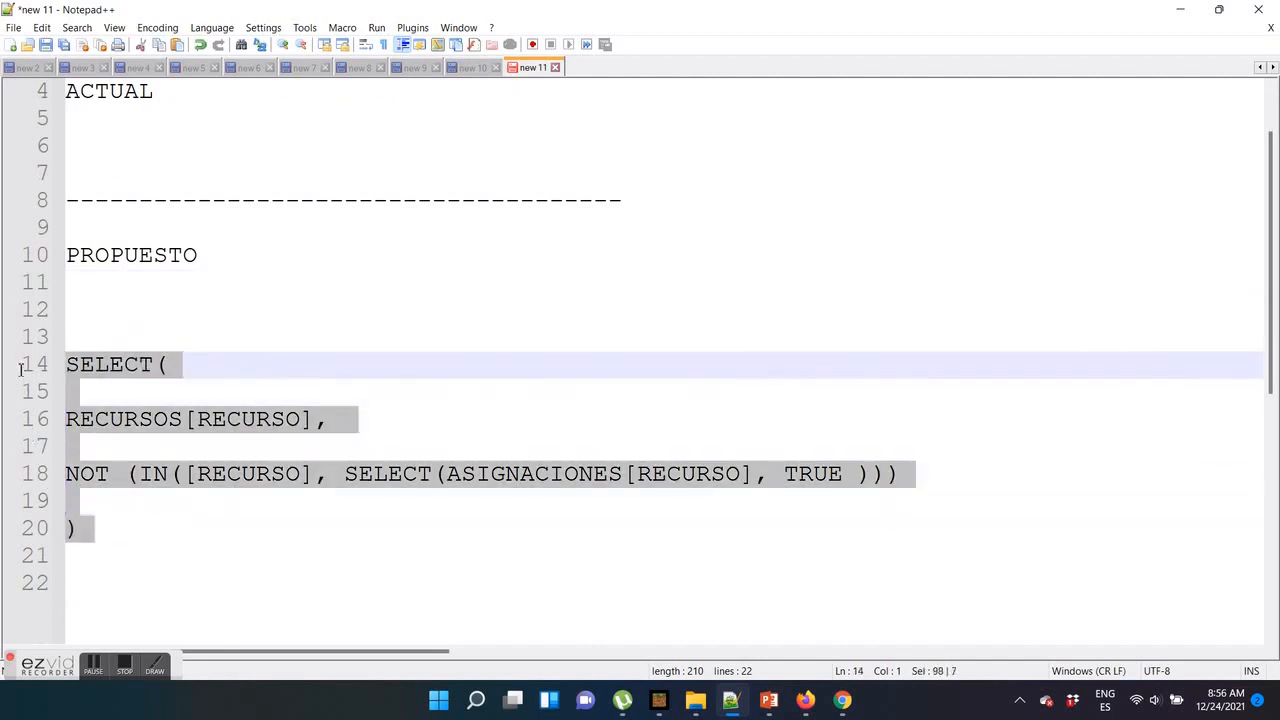
right_click(124, 366)
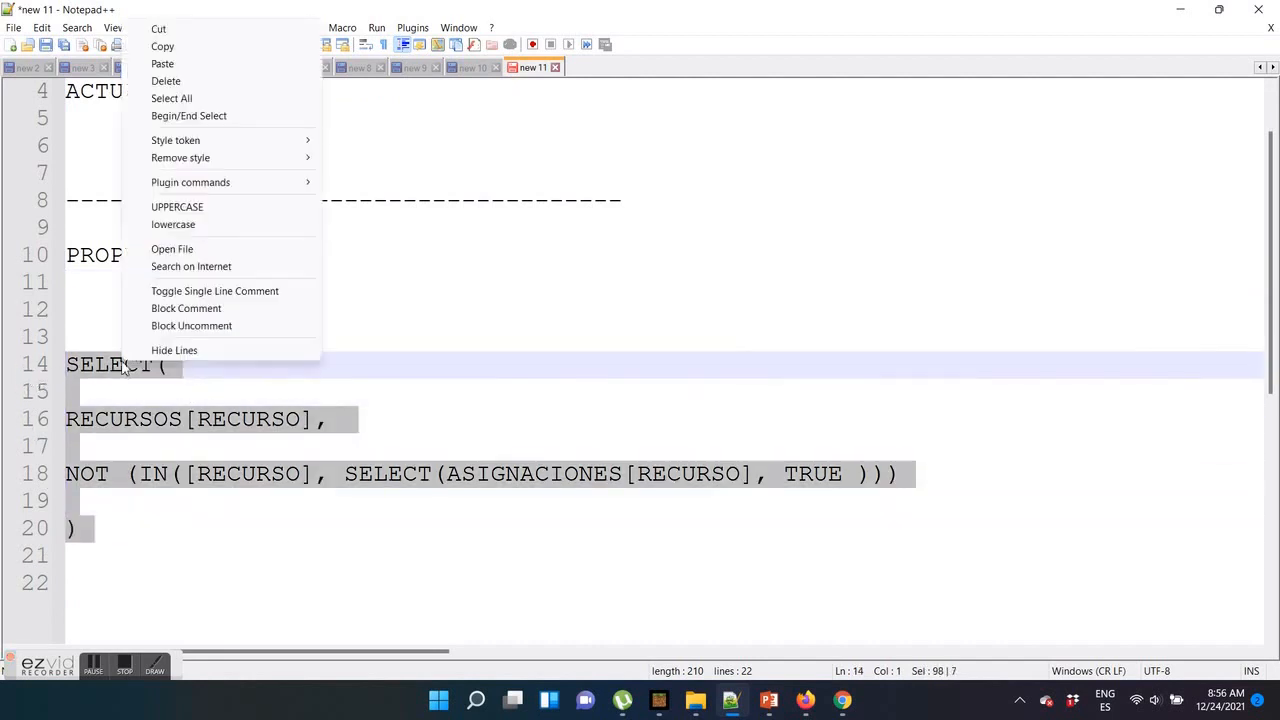
left_click(206, 46)
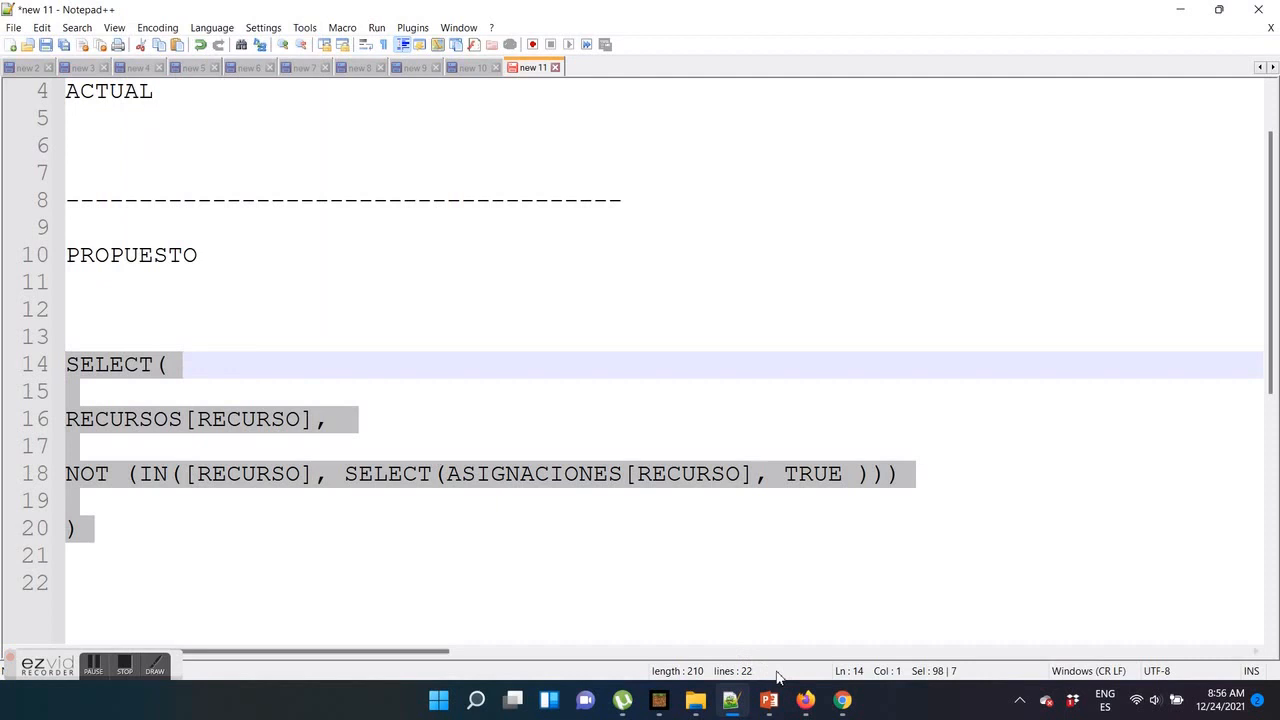
left_click(806, 699)
left_click_drag(506, 248, 124, 227)
right_click(338, 239)
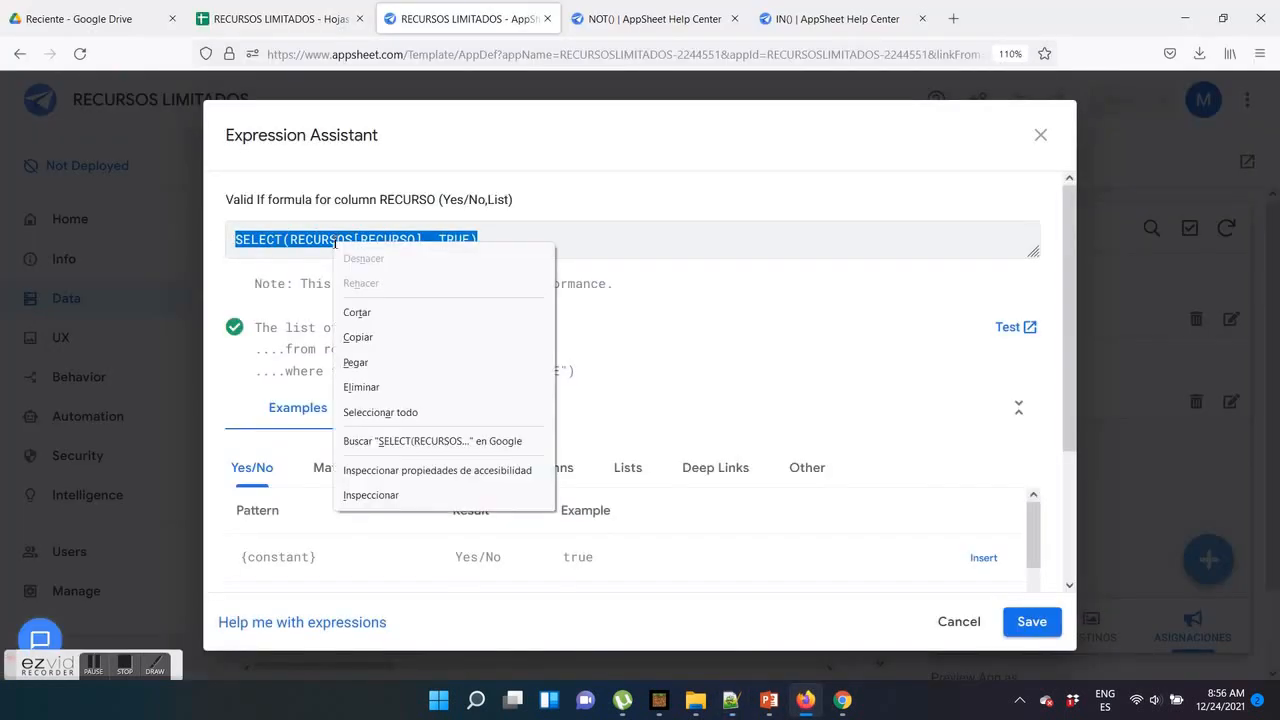
left_click(380, 368)
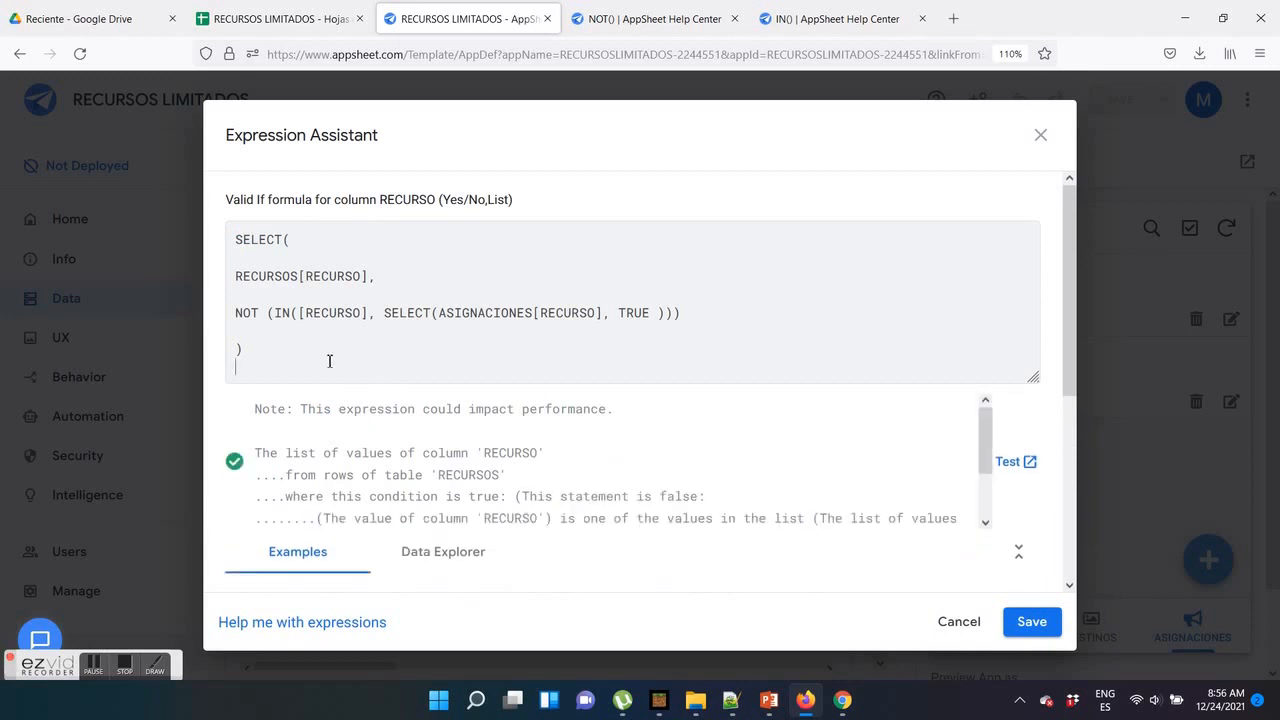
Write below the formula: "LO QUE HACE ESTA EXPRESION ES SELECCIONAR TODOS LOS RECURSOS DE LA TABLA RECURSOS QUE NO ESTEN REGISTRADOS EN LA TABLA ASIGNACIONES"
key("Return")
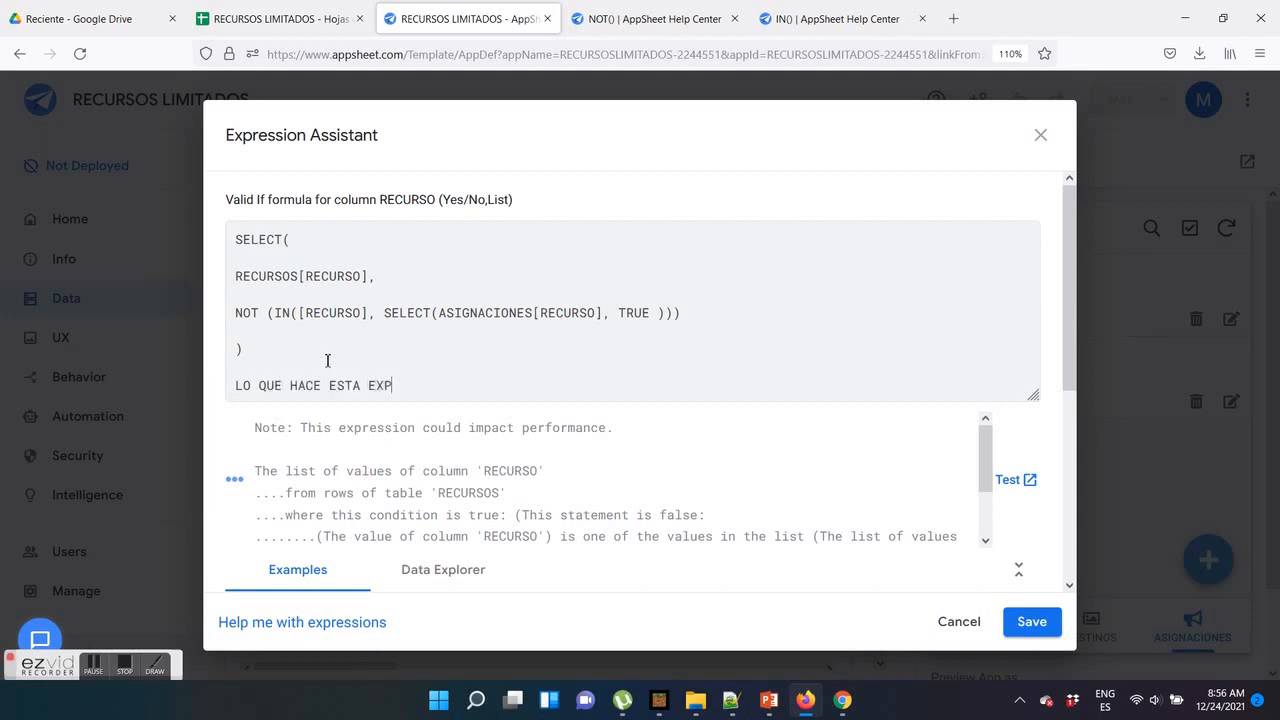
type("SELECCIONAR")
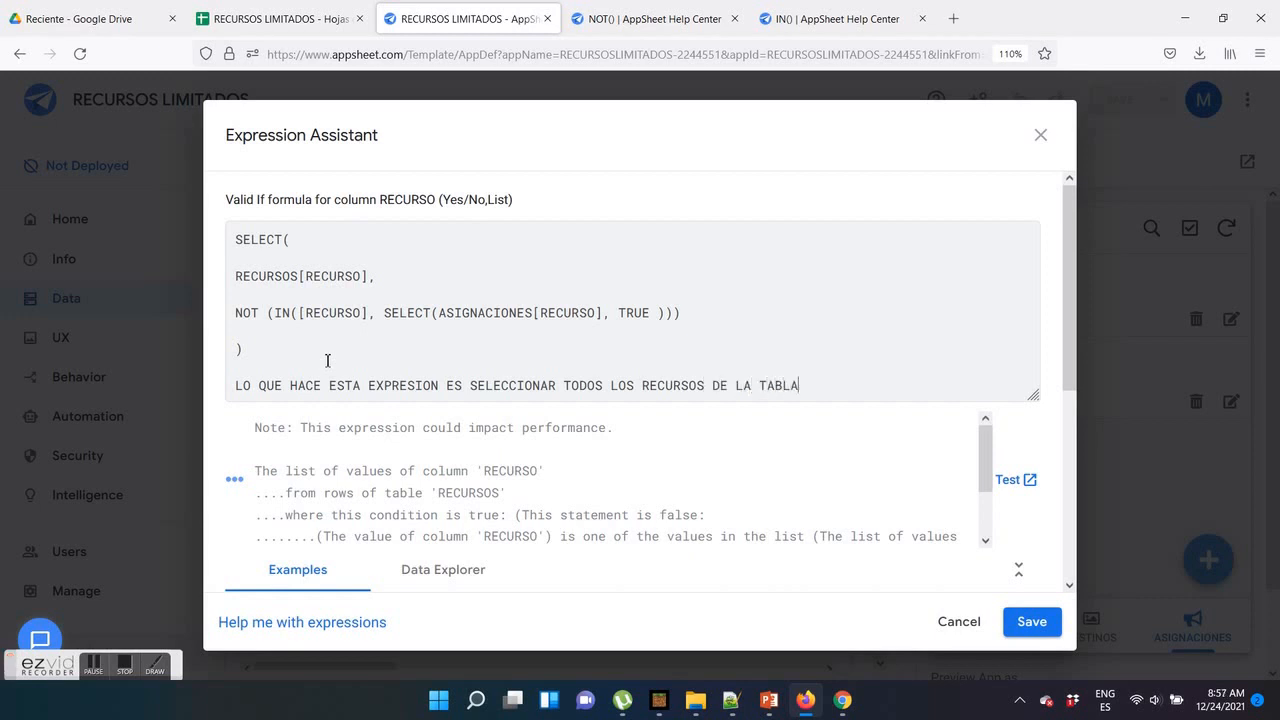
type("TODOS LOS RECURSOS DE LA TABLA RECURSOS")
key("Return")
type("QUE NO ESTEN")
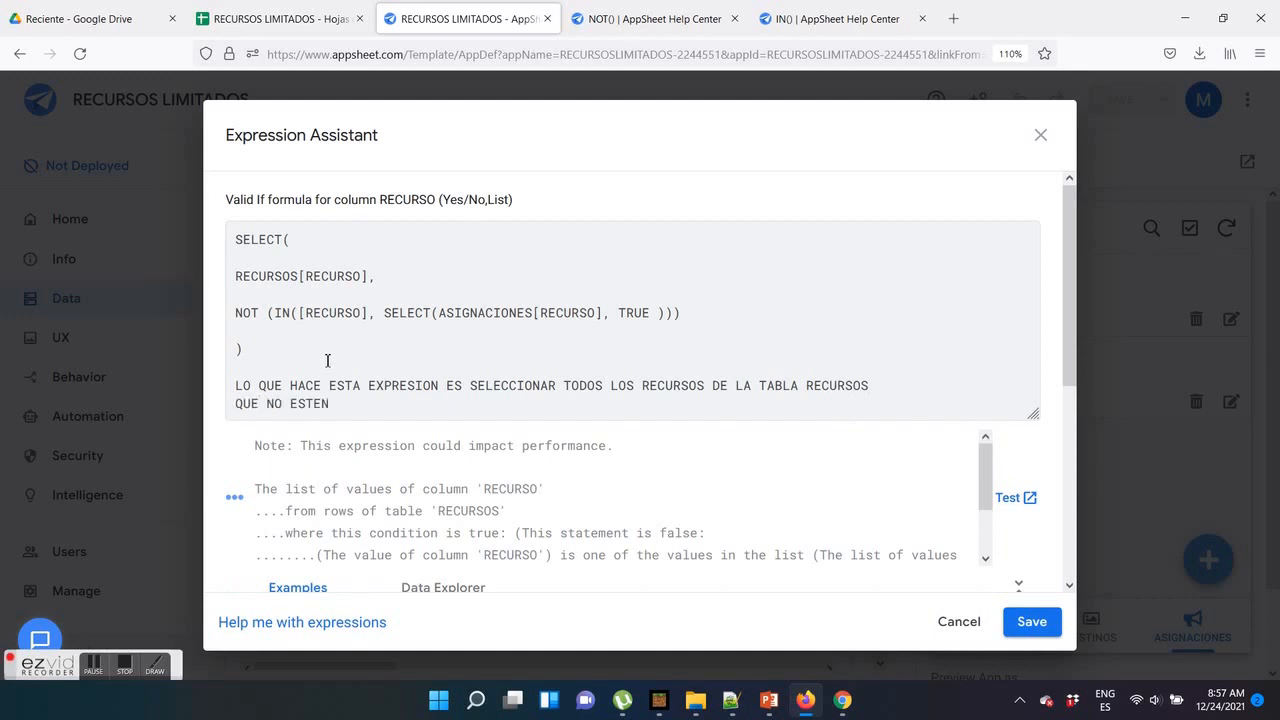
type(" REGISTRADOS EN LA TABLA ASING")
key("BackSpace")
type("GN")
key("BackSpace")
key("BackSpace")
key("BackSpace")
type("GAN")
key("BackSpace")
type("NACIONES")
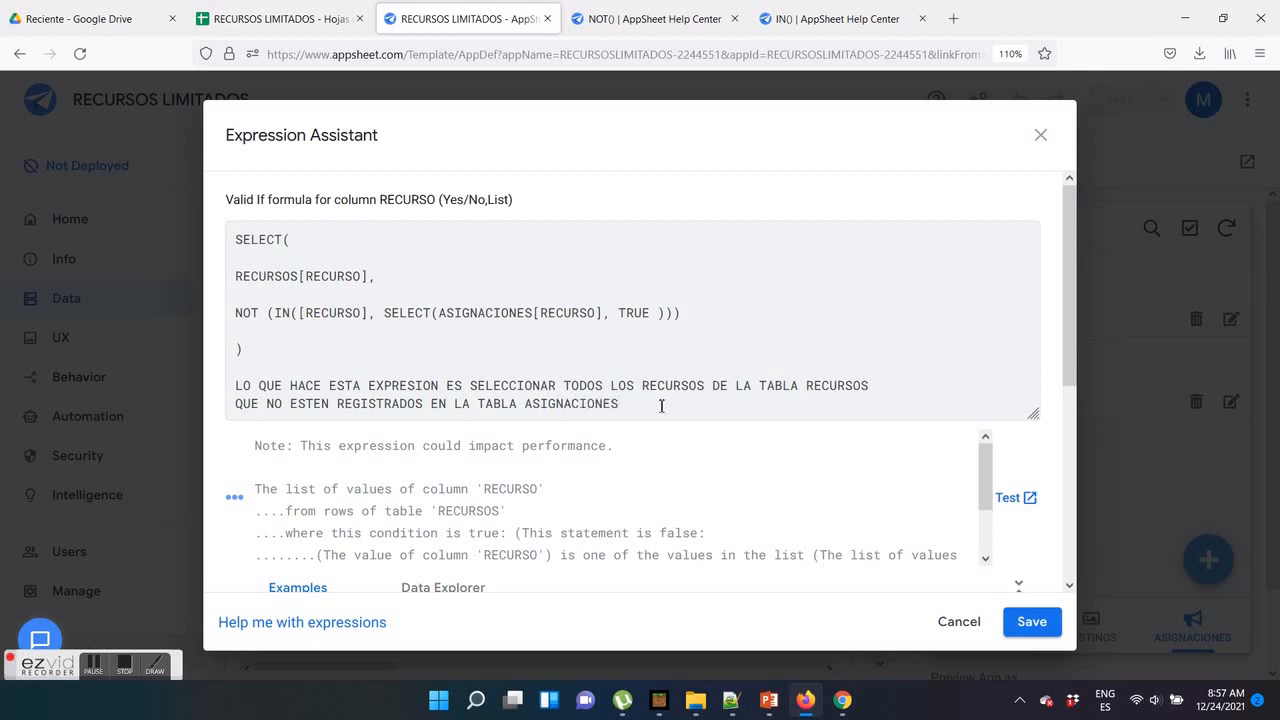
Remove the explanatory note below RECURSO's Valid If formula, then save the expression and the app
left_click_drag(661, 405, 327, 352)
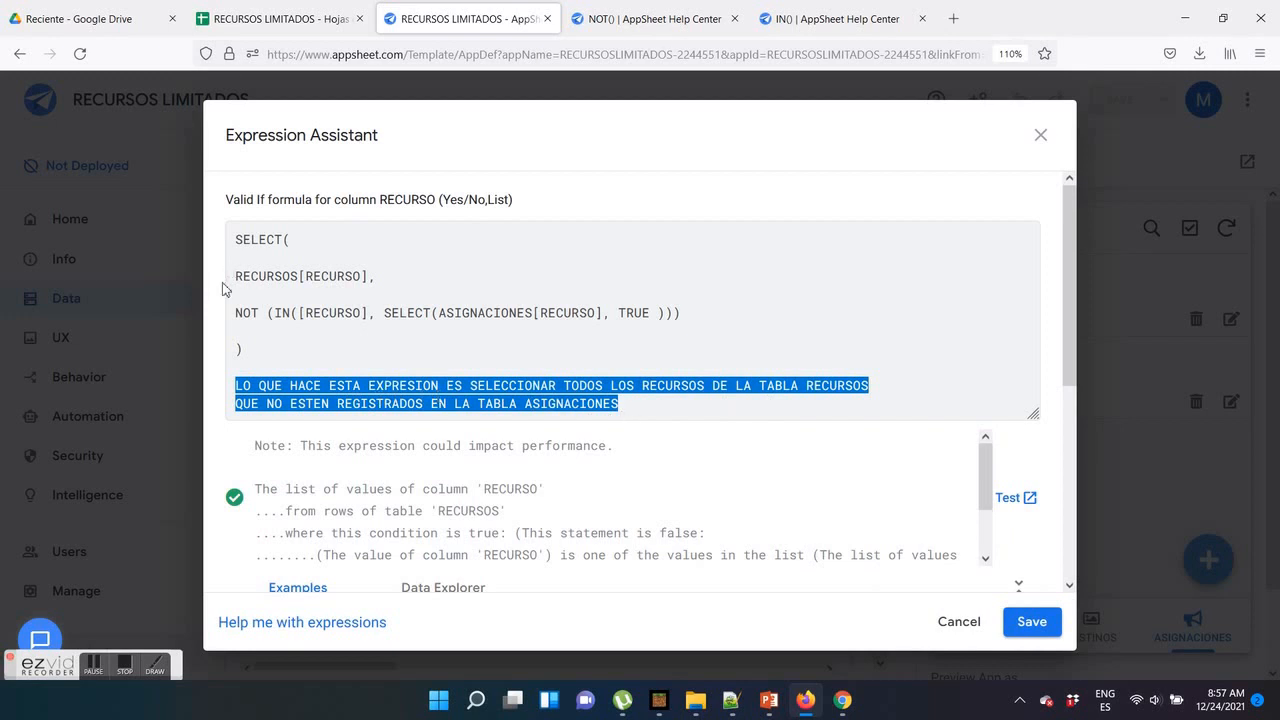
left_click_drag(244, 314, 656, 314)
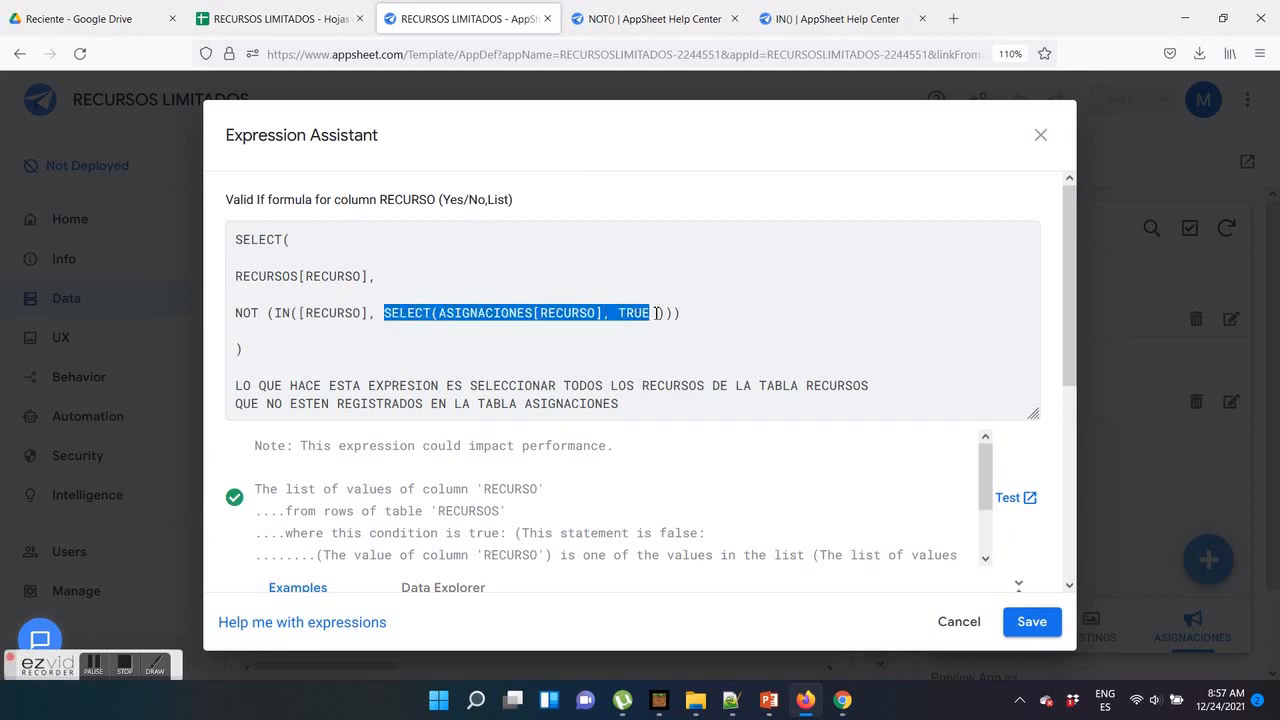
left_click_drag(236, 314, 298, 351)
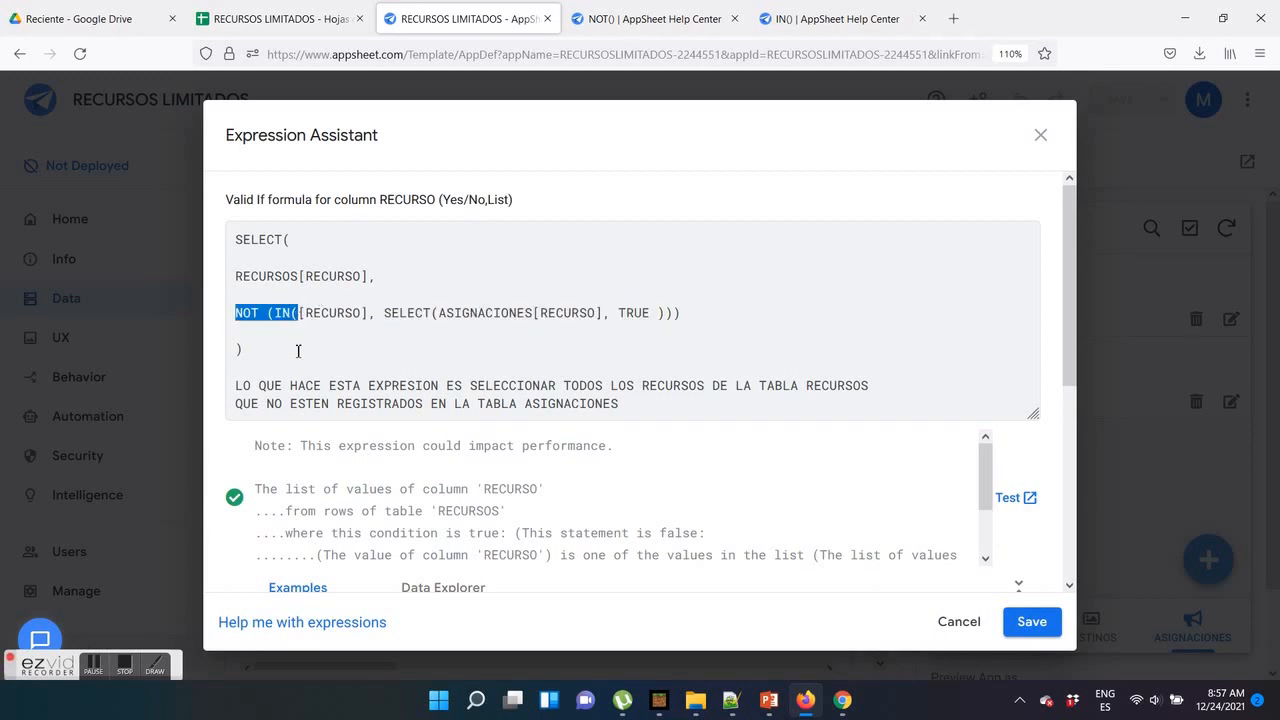
left_click_drag(660, 404, 216, 366)
key("BackSpace")
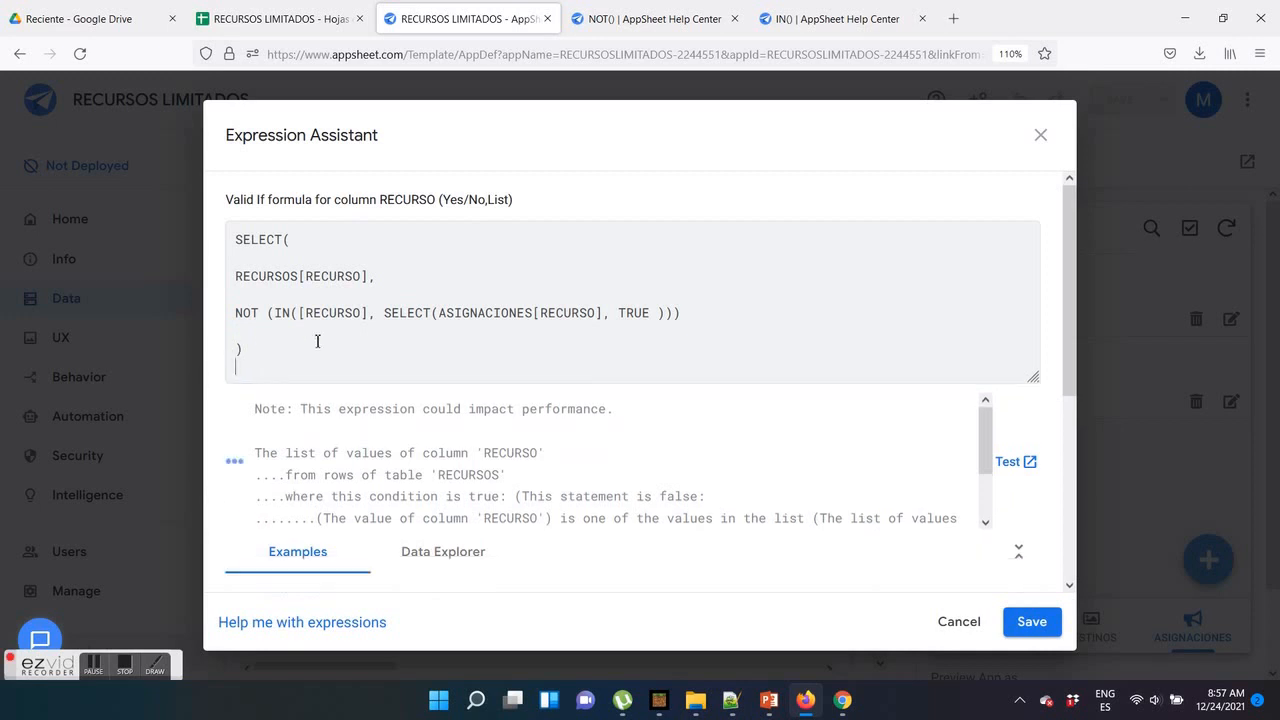
left_click(1031, 622)
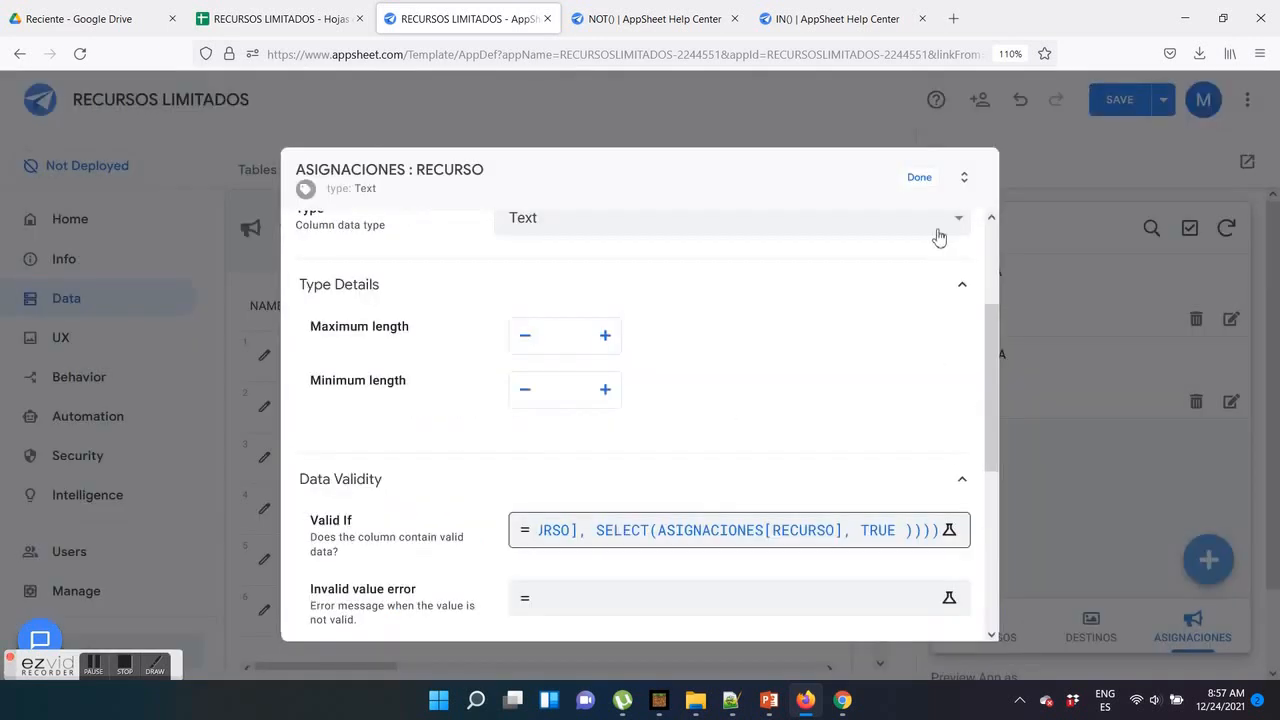
left_click(919, 180)
left_click(1117, 100)
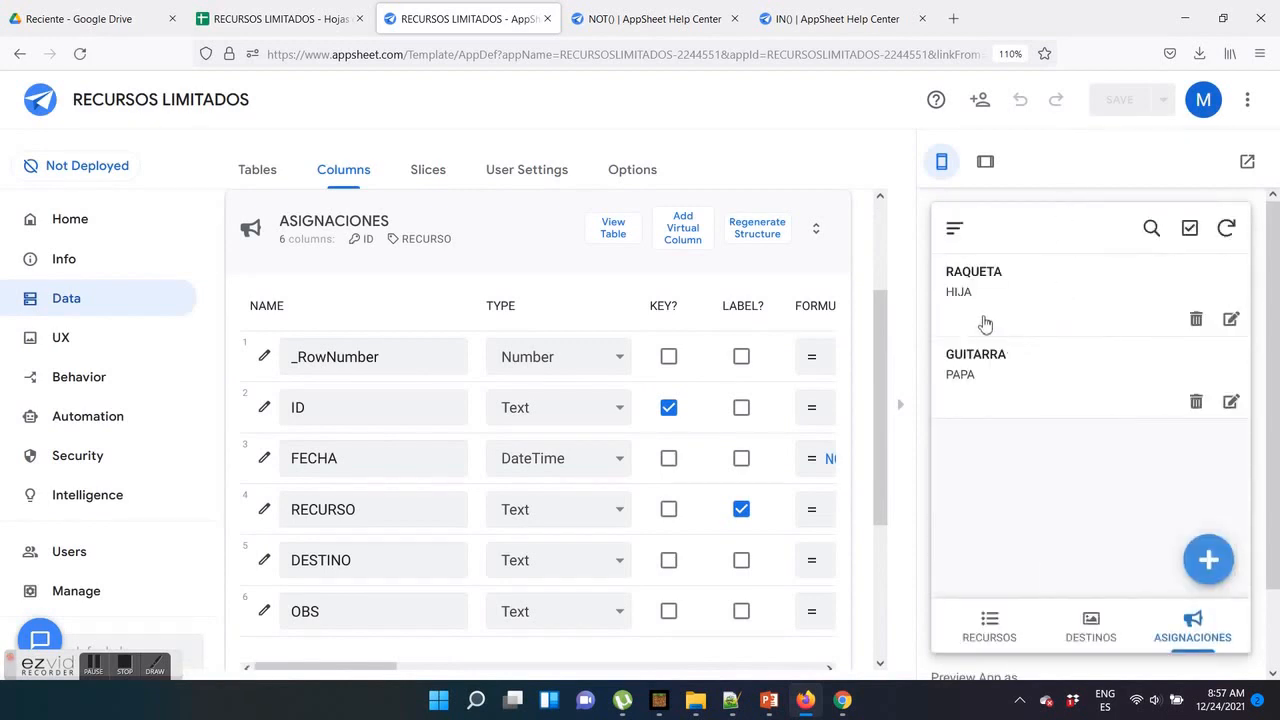
Review the details of the existing RAQUETA and GUITARRA assignments in the app preview
left_click(1029, 291)
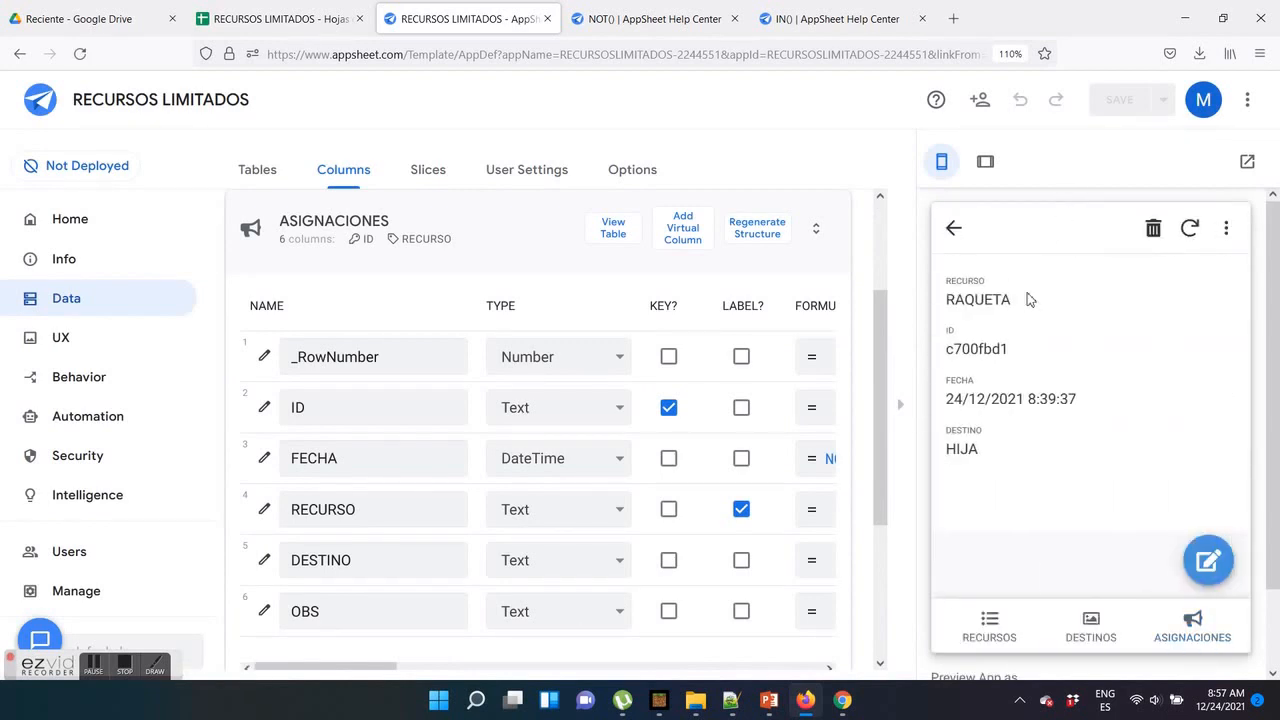
left_click_drag(1012, 302, 948, 302)
left_click(954, 228)
left_click(1041, 381)
left_click_drag(1030, 302, 957, 298)
left_click(957, 230)
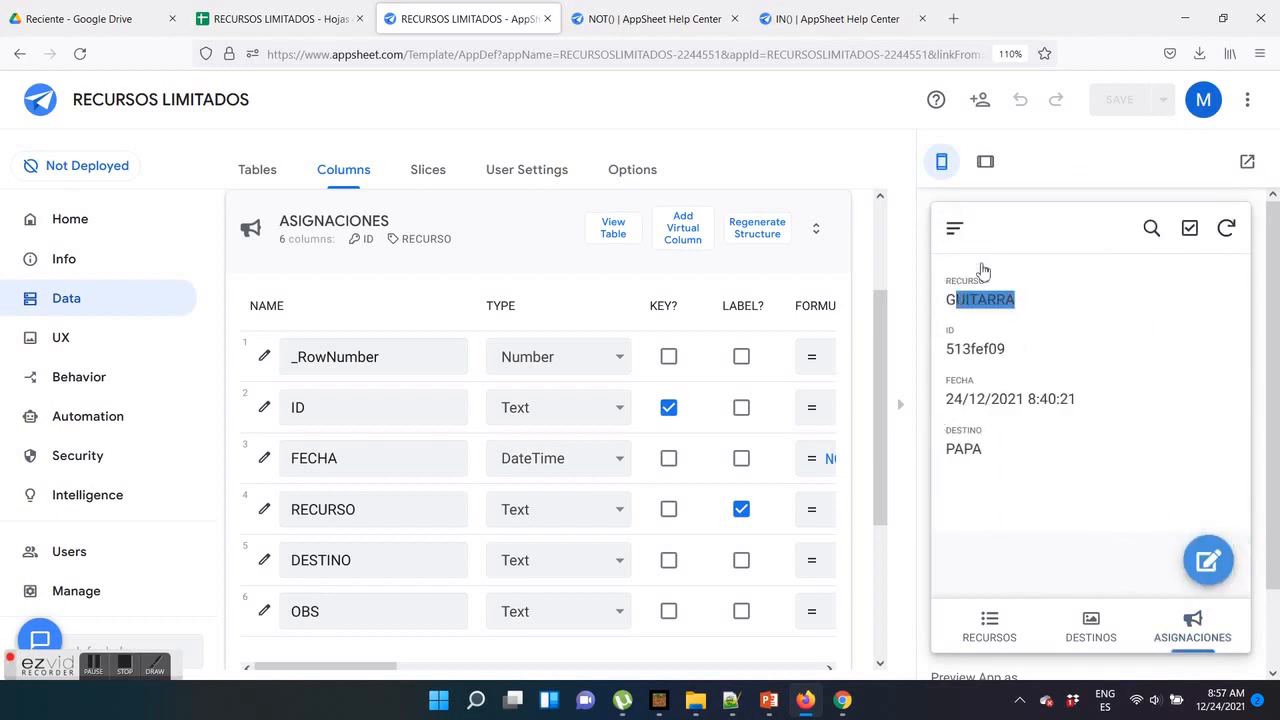
Check the RECURSO and DESTINO options in a new assignment form with TABLET chosen, and cancel the form
left_click(1203, 556)
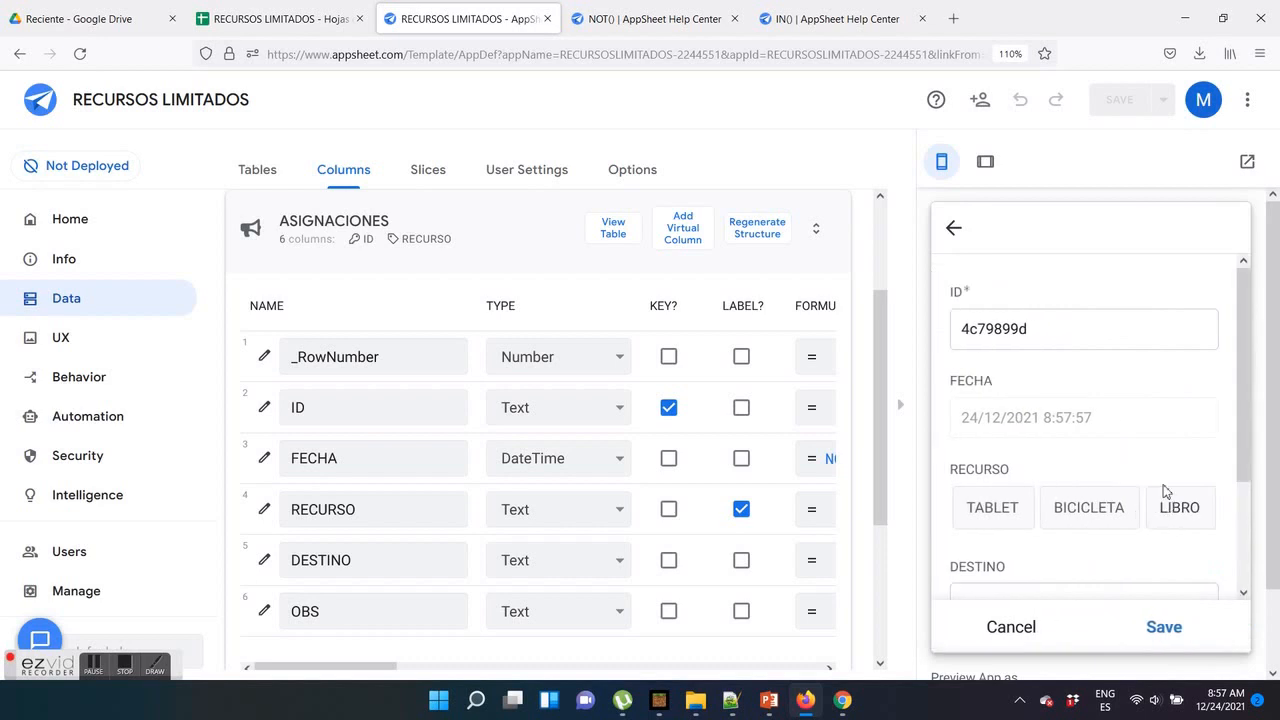
scroll(1049, 423, "down", 3)
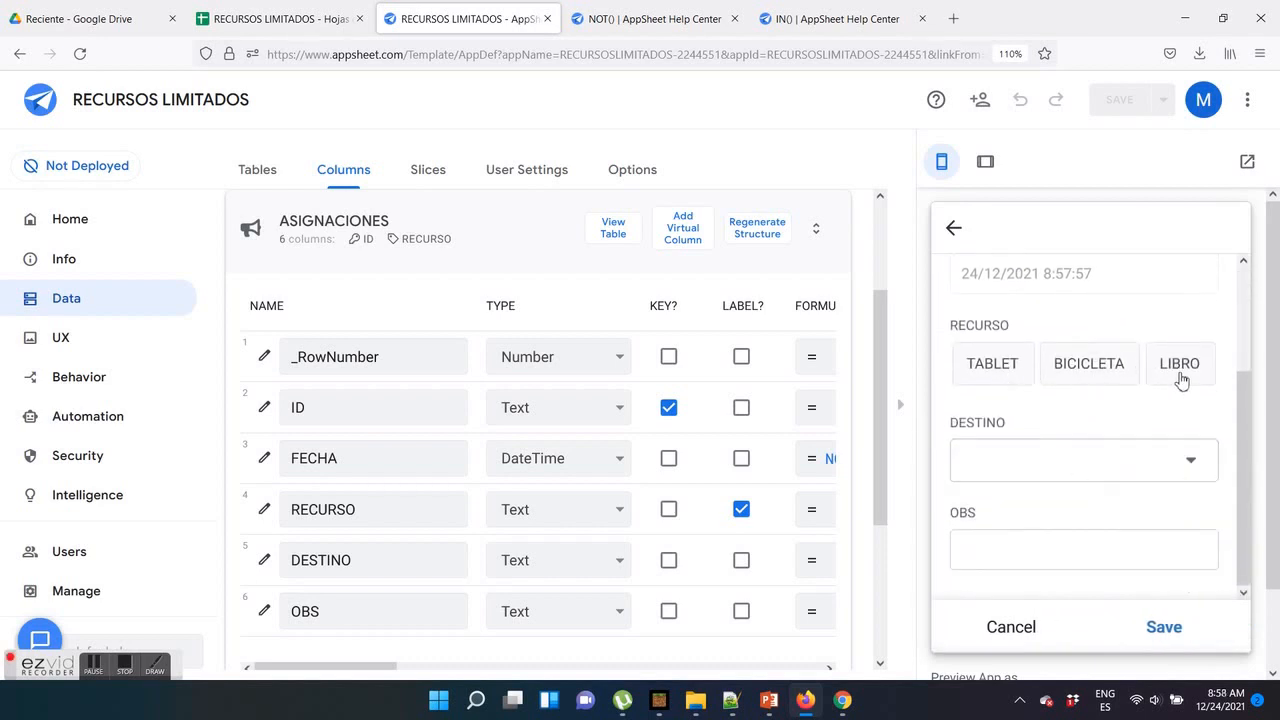
left_click(1022, 378)
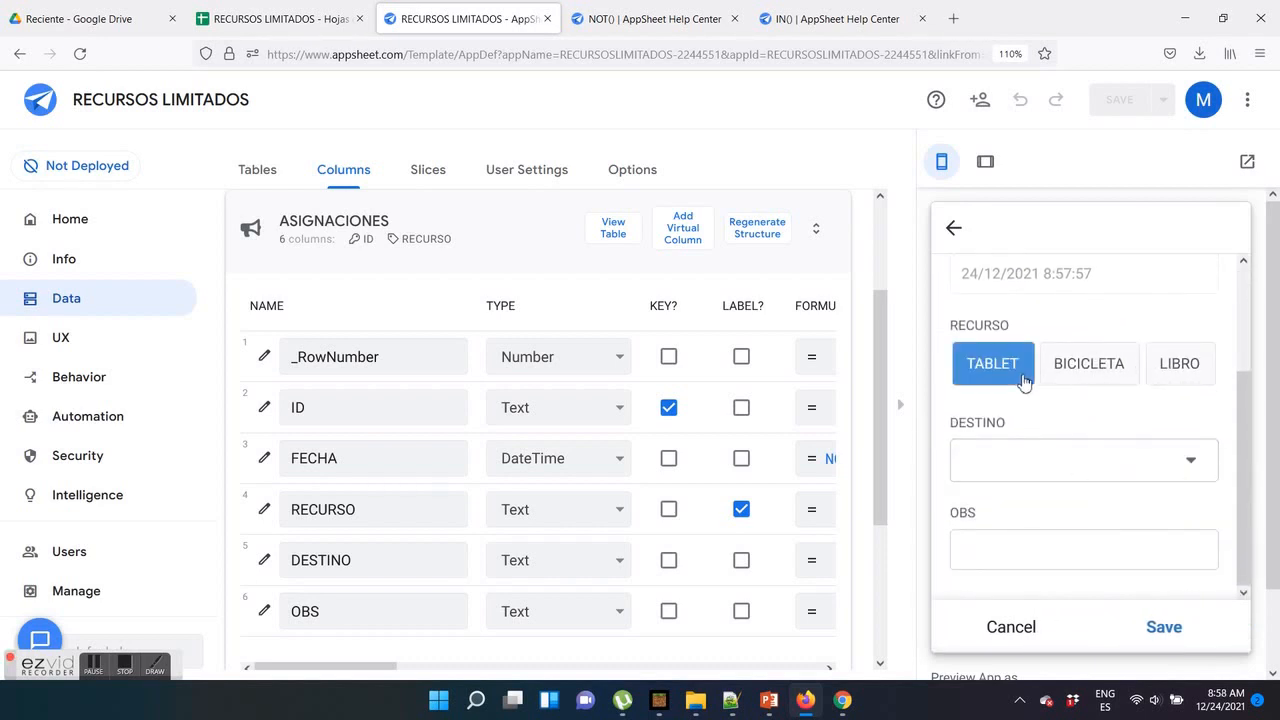
left_click(1190, 466)
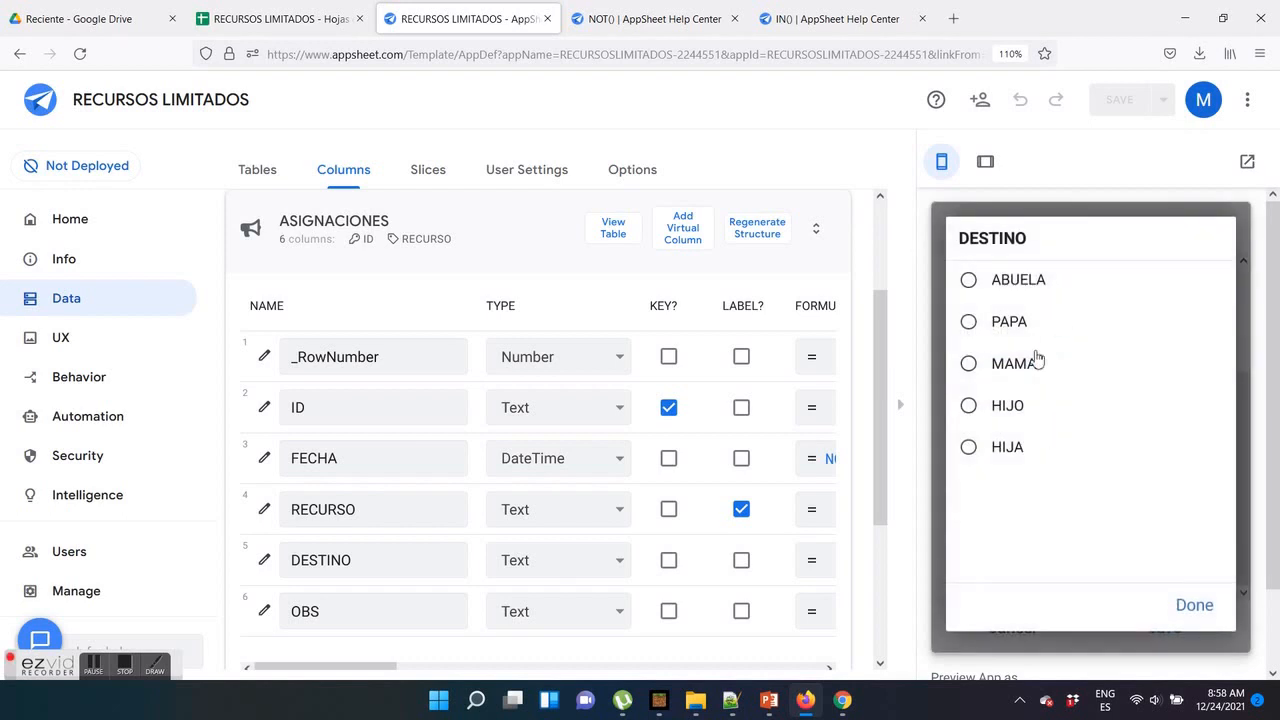
left_click(1186, 608)
left_click(1008, 640)
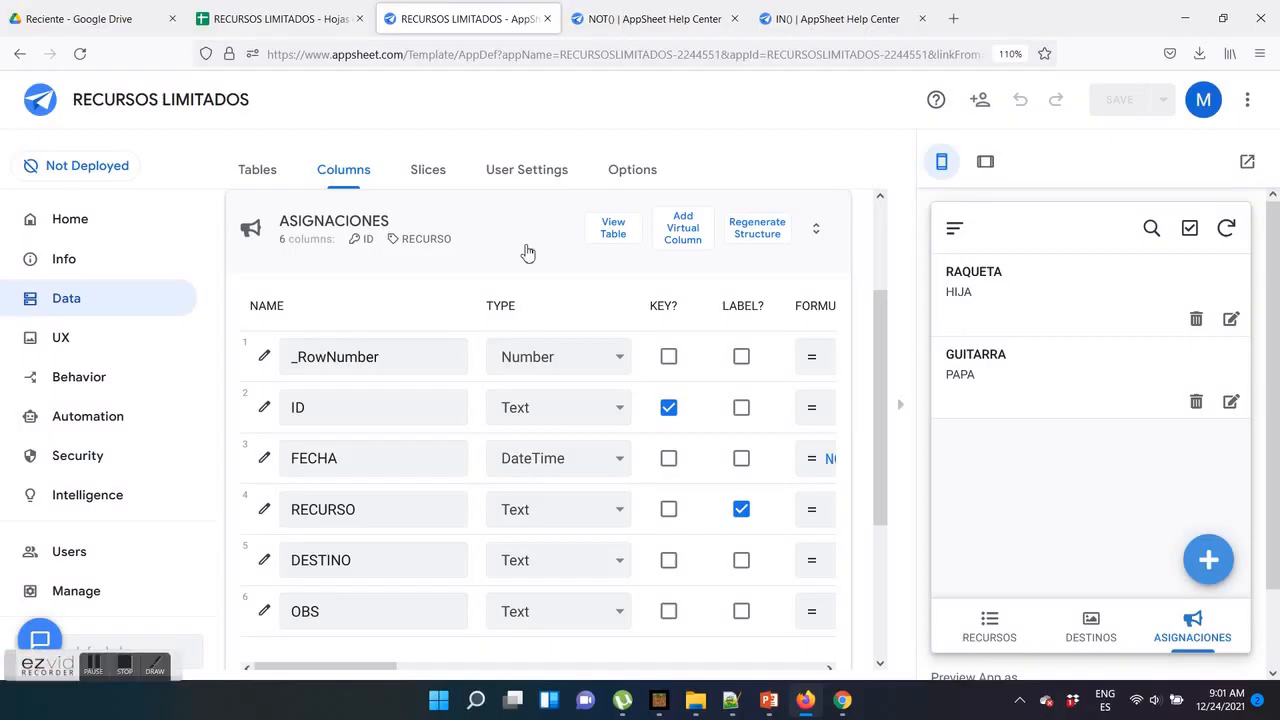
Replace the Valid If expression of the DESTINO column in ASIGNACIONES with the copied RECURSO formula that uses NOT and IN
left_click(272, 563)
scroll(451, 411, "down", 3)
left_click(357, 388)
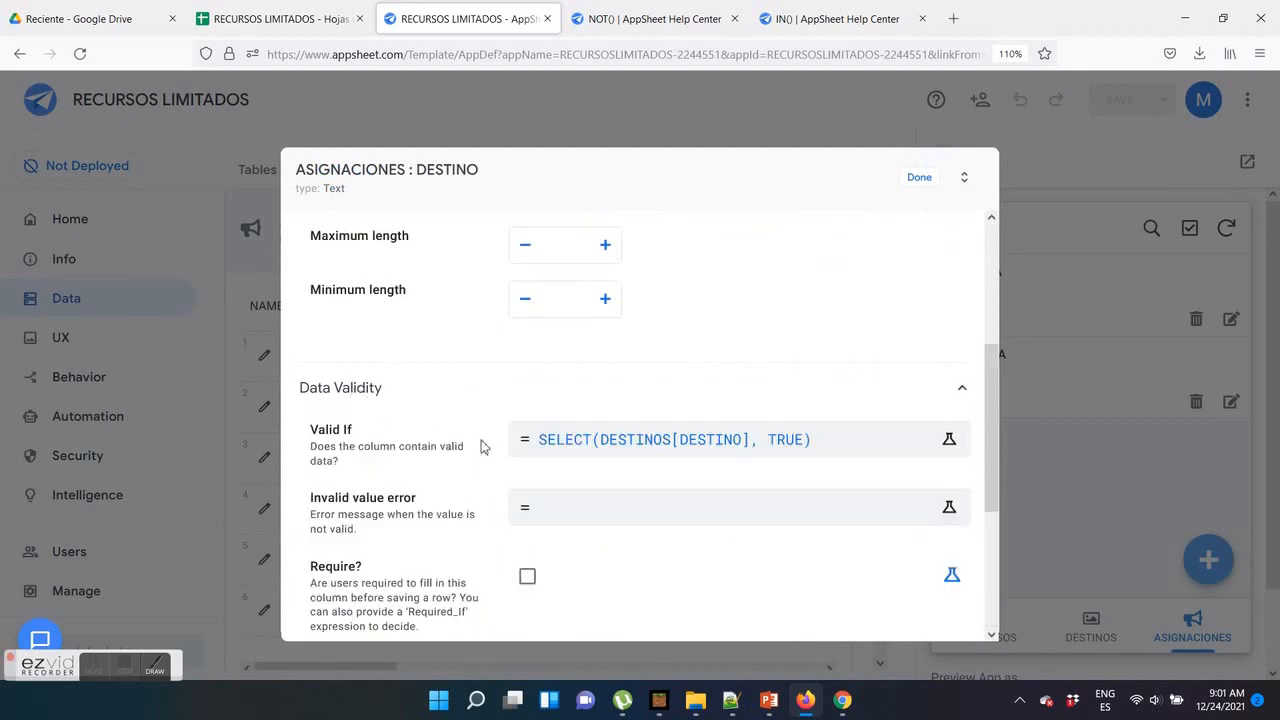
left_click(594, 451)
left_click_drag(520, 247, 89, 268)
right_click(372, 257)
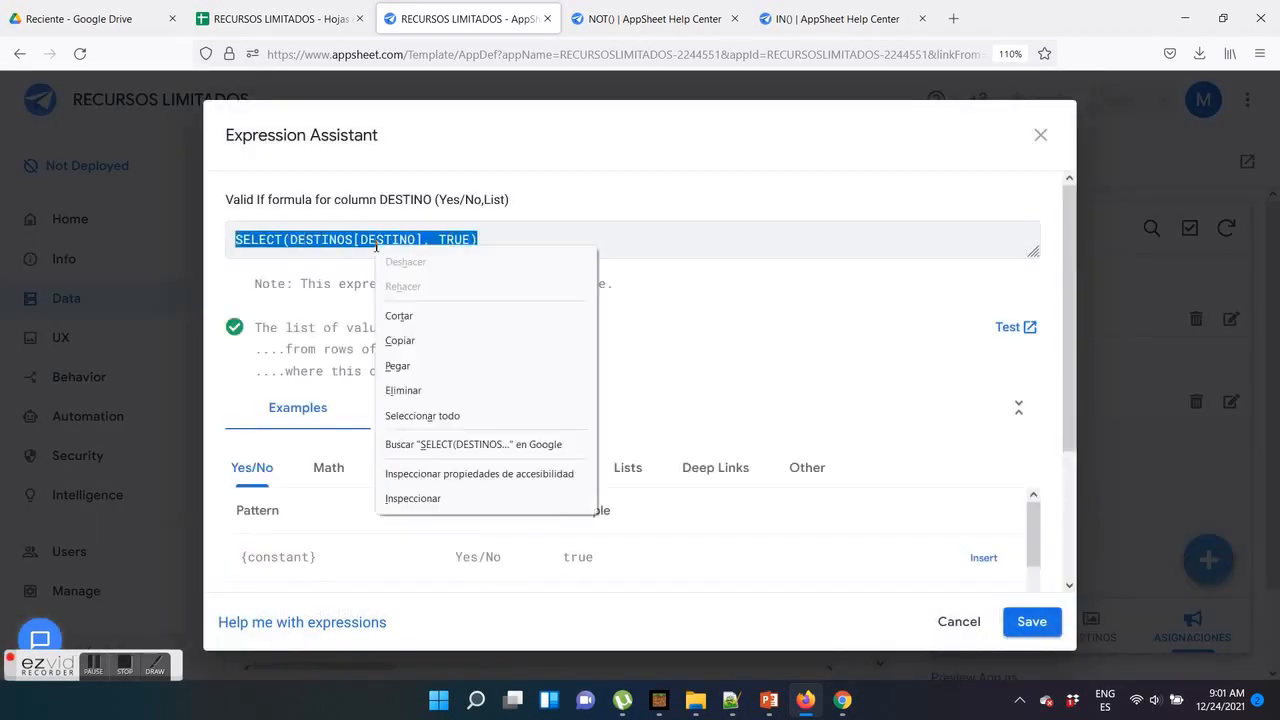
left_click(402, 366)
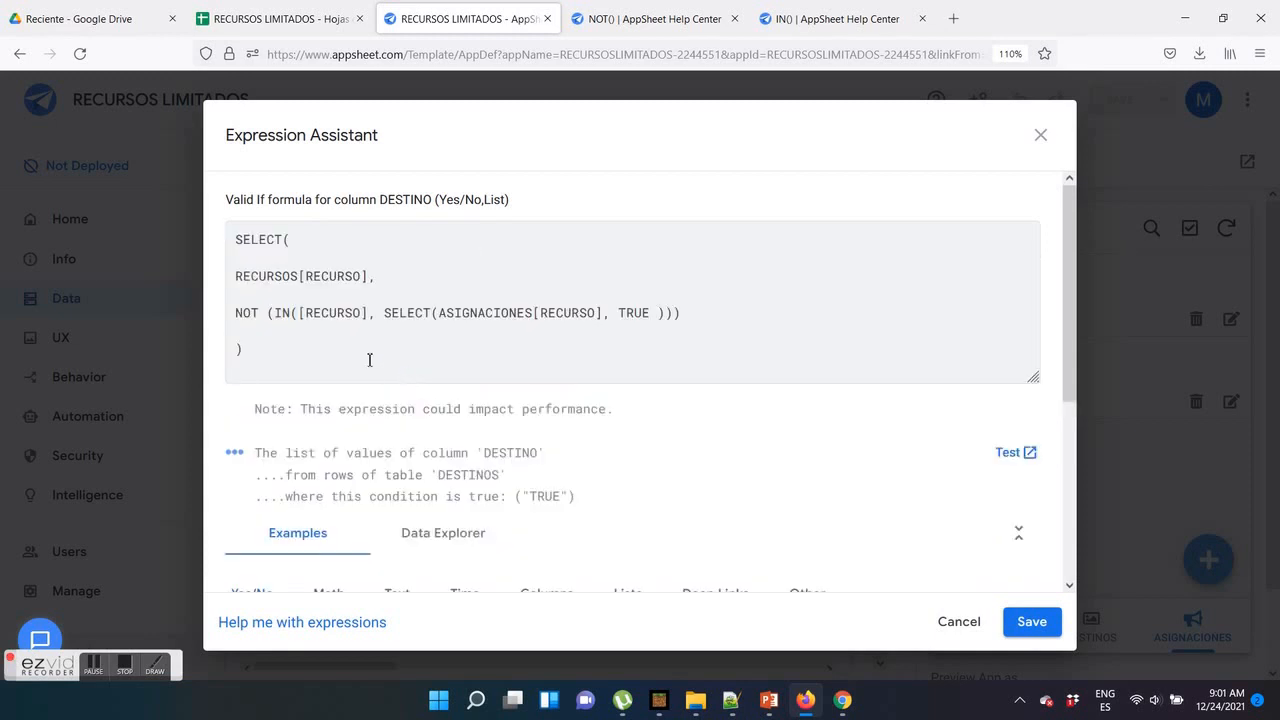
Change the list source in DESTINO's Valid If formula from RECURSOS[RECURSO] to DESTINOS[DESTINO]
left_click_drag(295, 277, 236, 277)
type("de")
key("BackSpace")
key("BackSpace")
type("DESTINO")
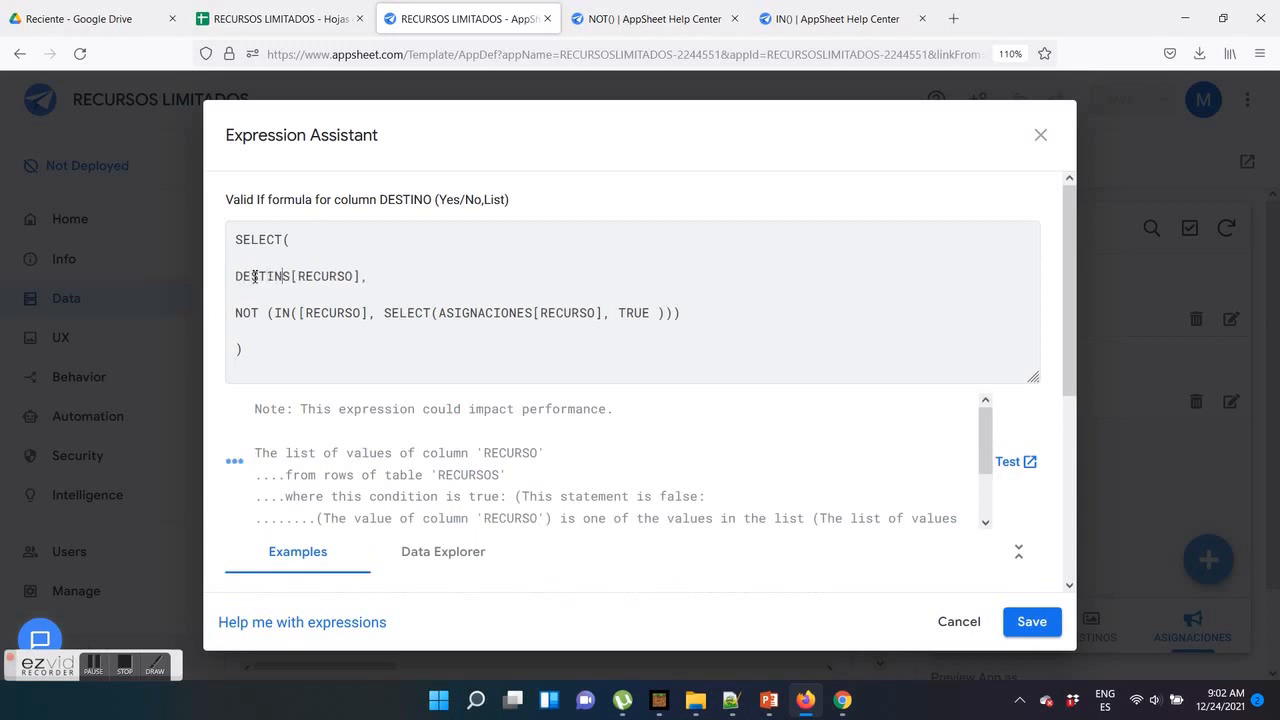
left_click_drag(307, 276, 350, 277)
type("DESTIN")
left_click_drag(440, 317, 514, 318)
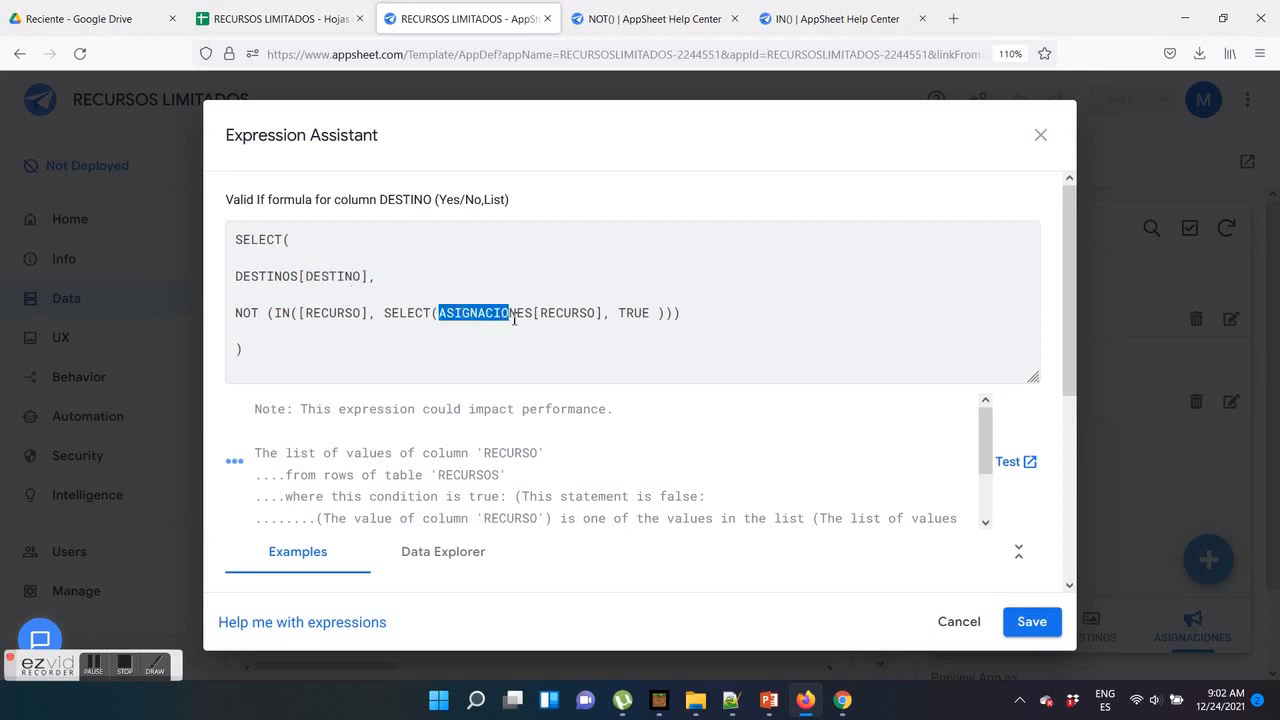
type("D")
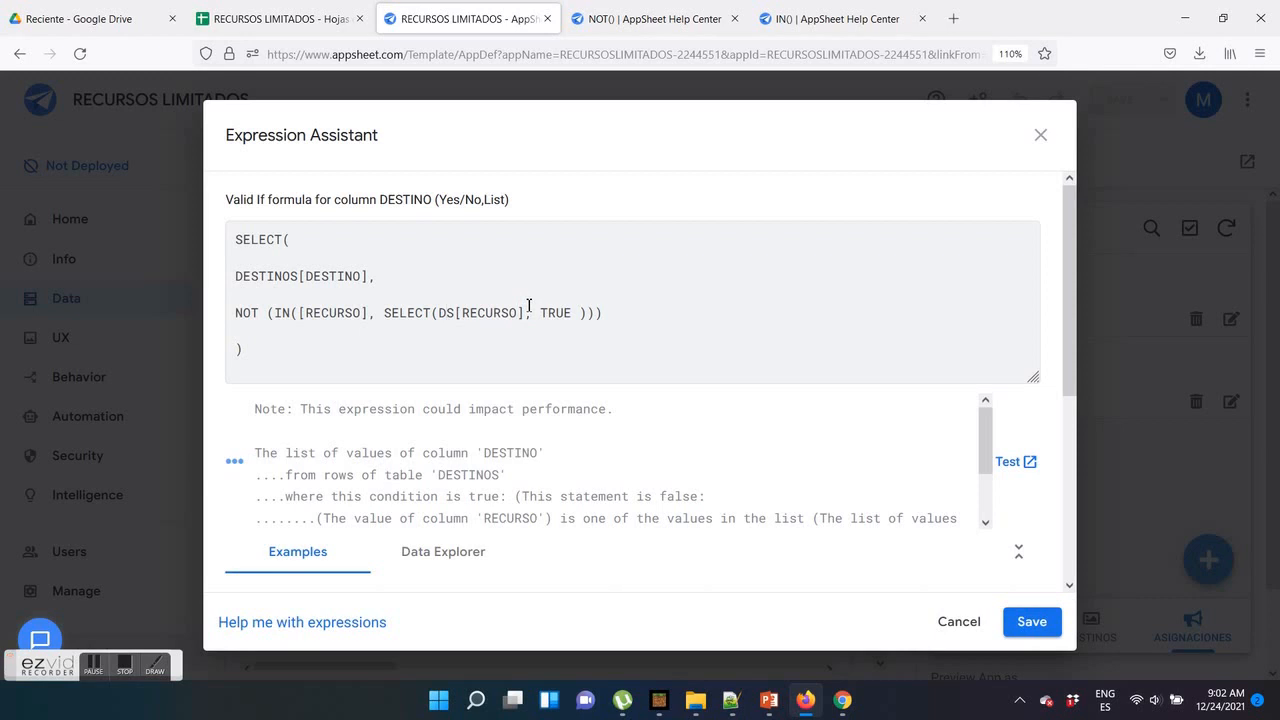
key("ctrl+z")
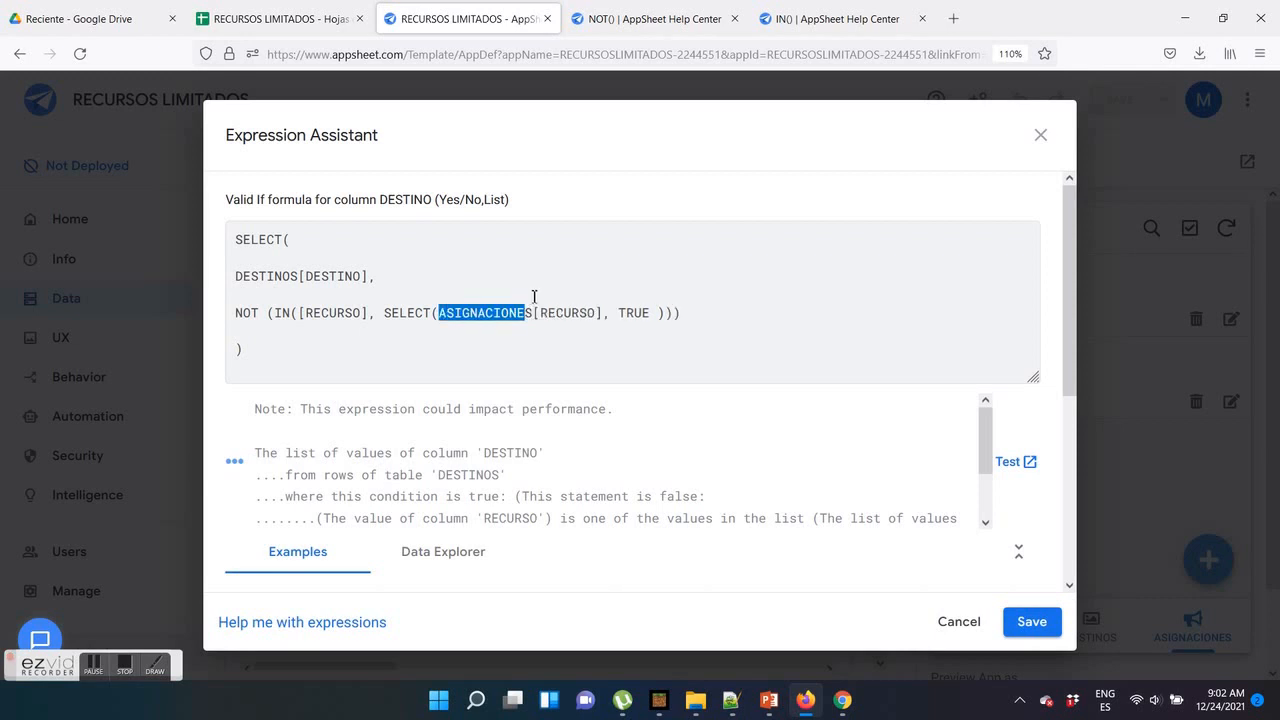
Change the condition in DESTINO's formula to NOT (IN([DESTINO], SELECT(ASIGNACIONES[DESTINO], TRUE )))
left_click_drag(542, 313, 598, 313)
type("DESTINO")
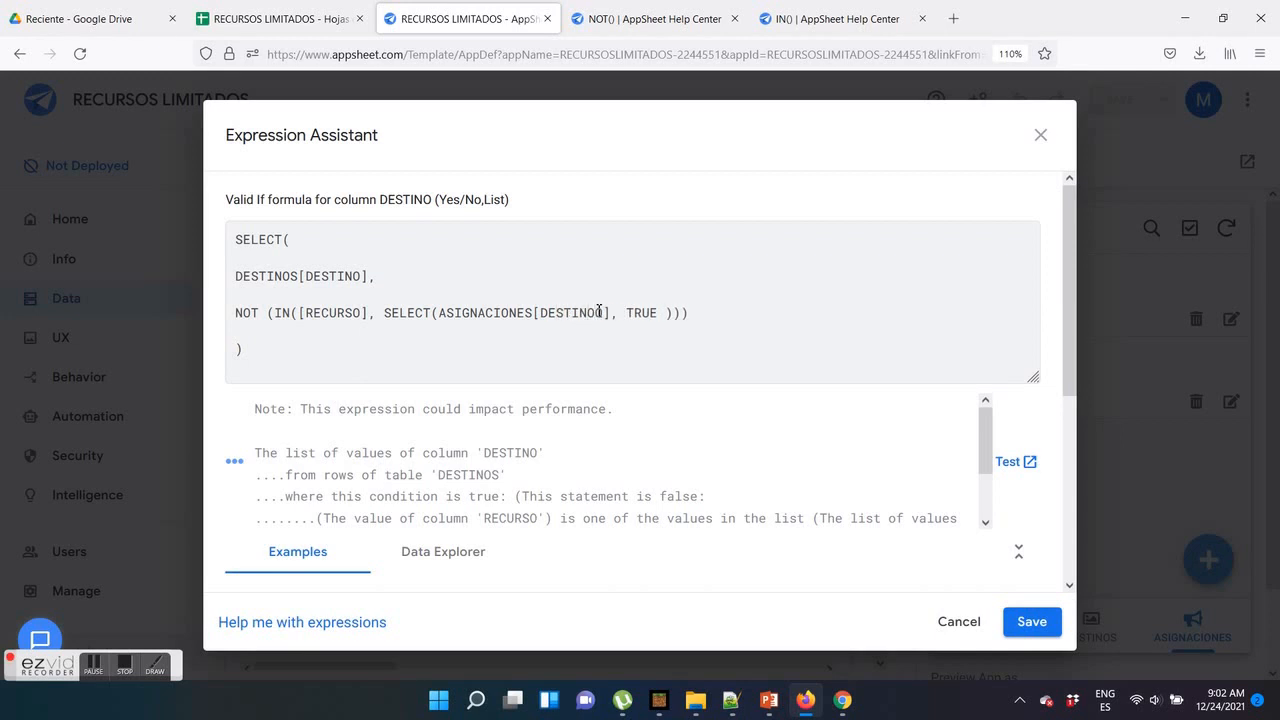
key("Delete")
left_click_drag(307, 315, 348, 318)
type("DESTI")
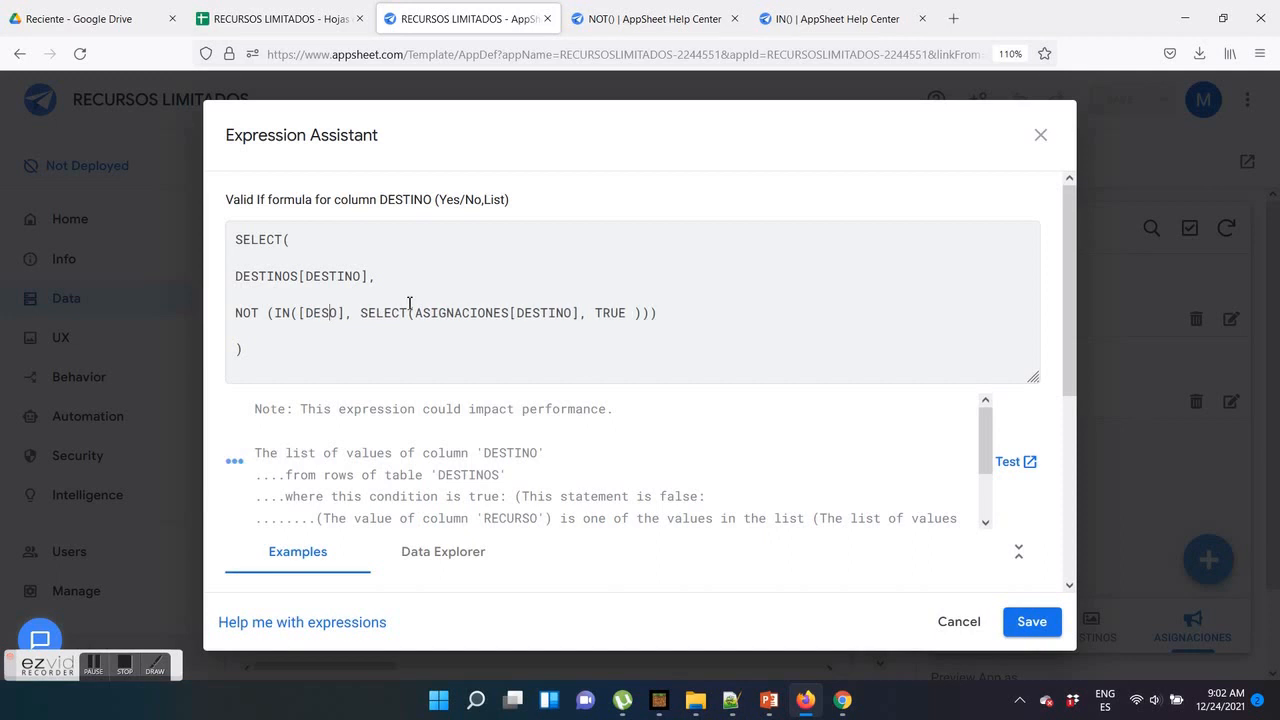
type("NO")
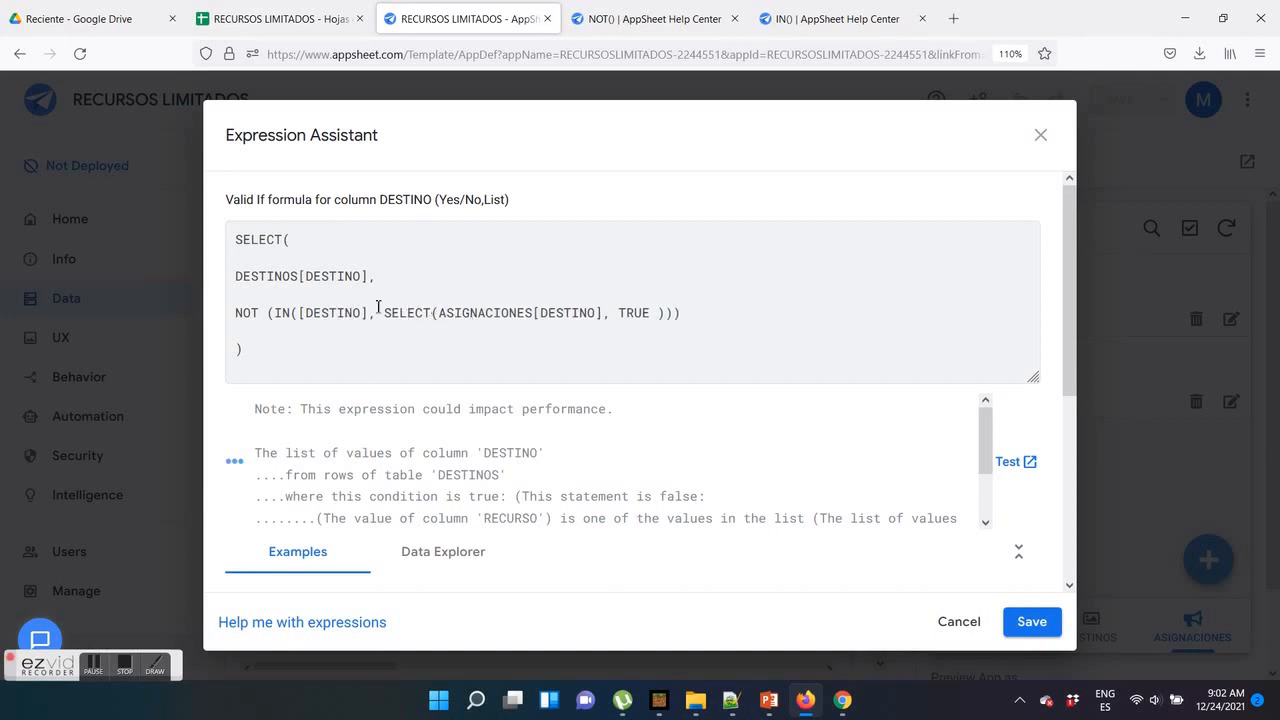
Review the parts of DESTINO's Valid If formula, then save the expression and the app
left_click_drag(236, 277, 357, 281)
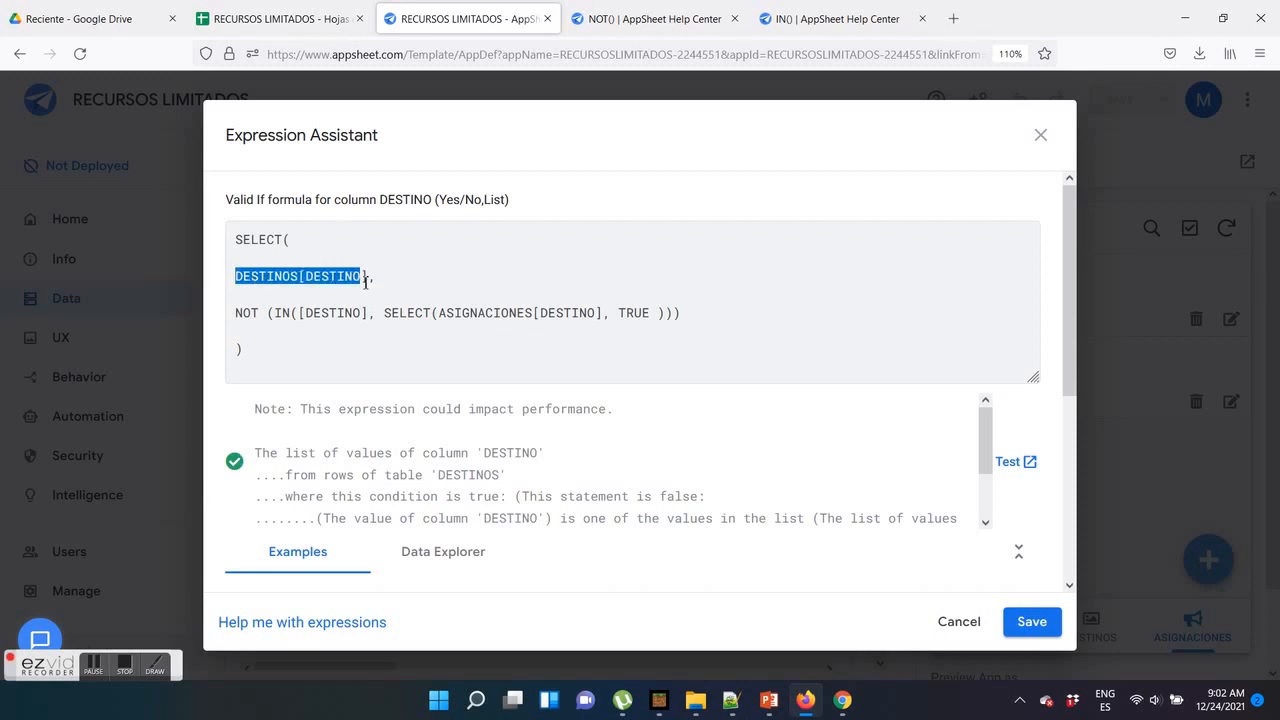
left_click_drag(235, 316, 599, 317)
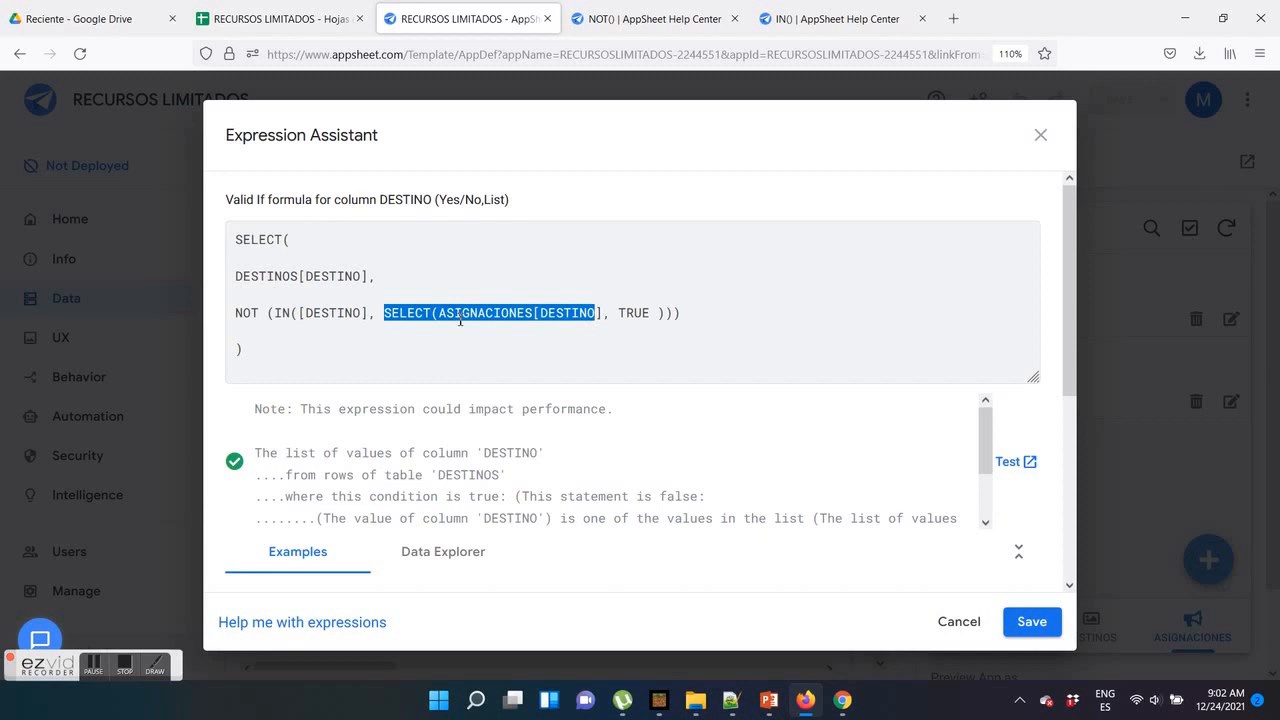
left_click_drag(298, 313, 369, 313)
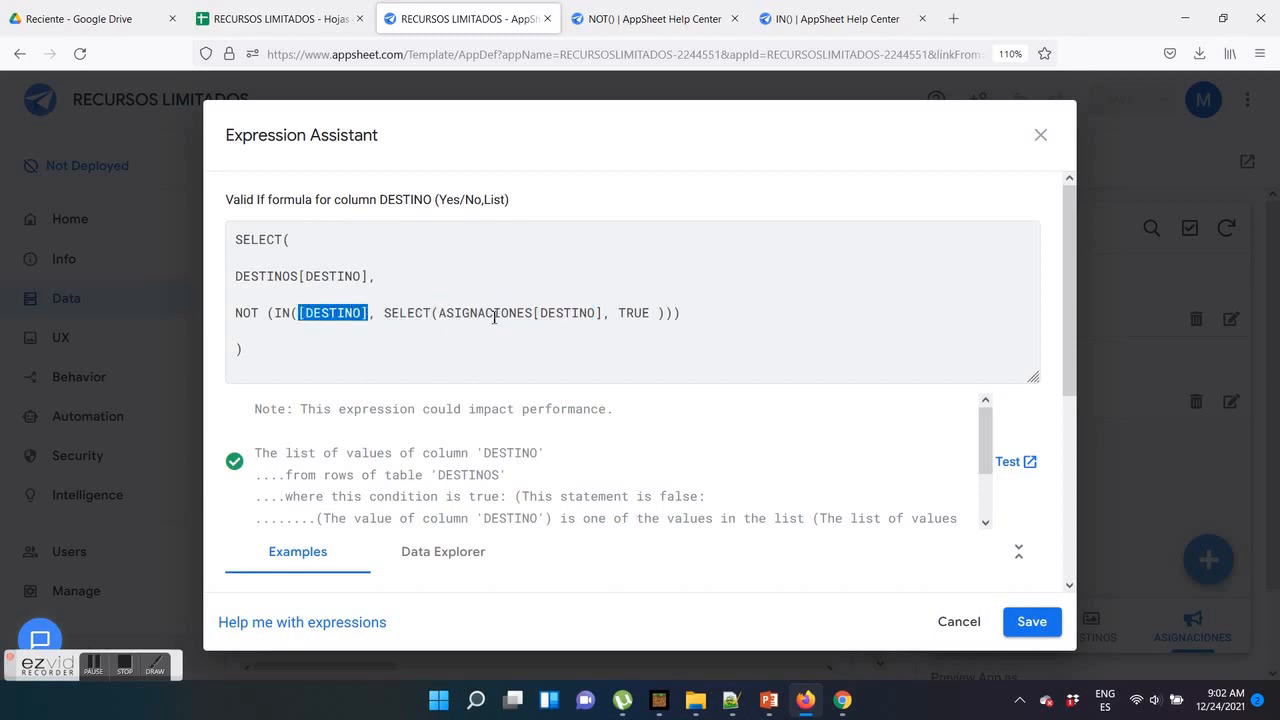
left_click(1030, 622)
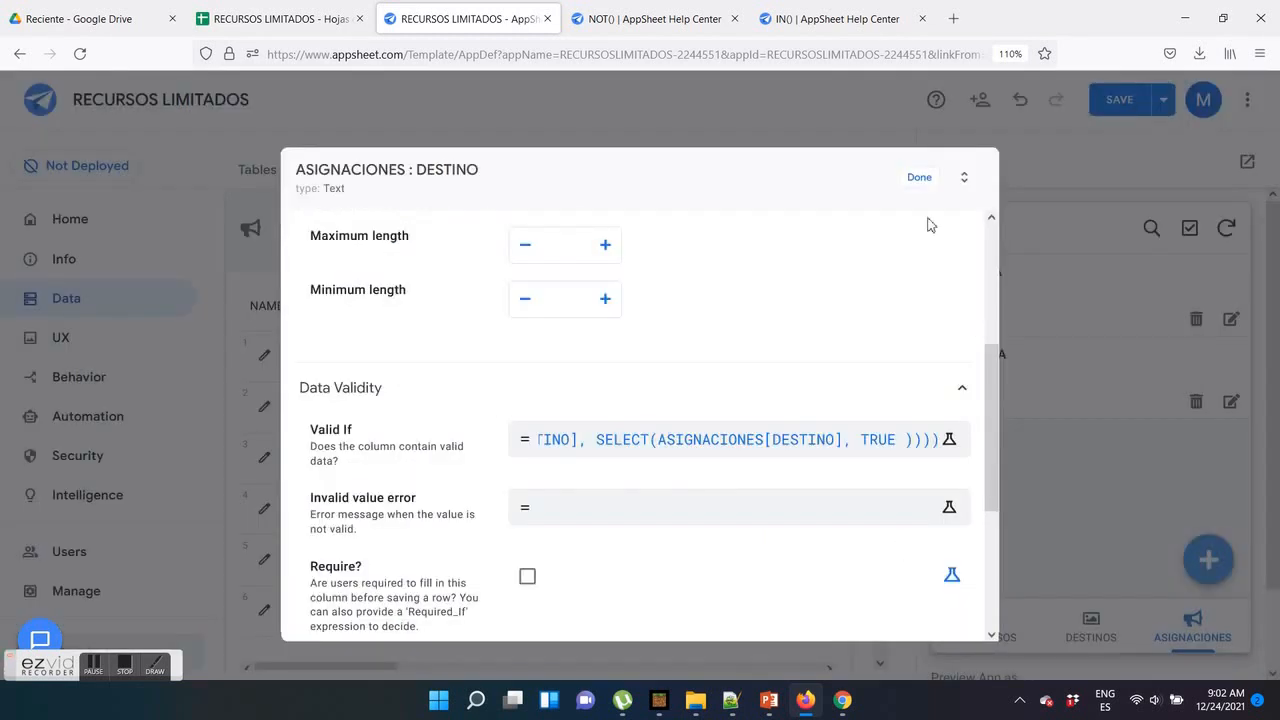
left_click(920, 178)
left_click(1116, 100)
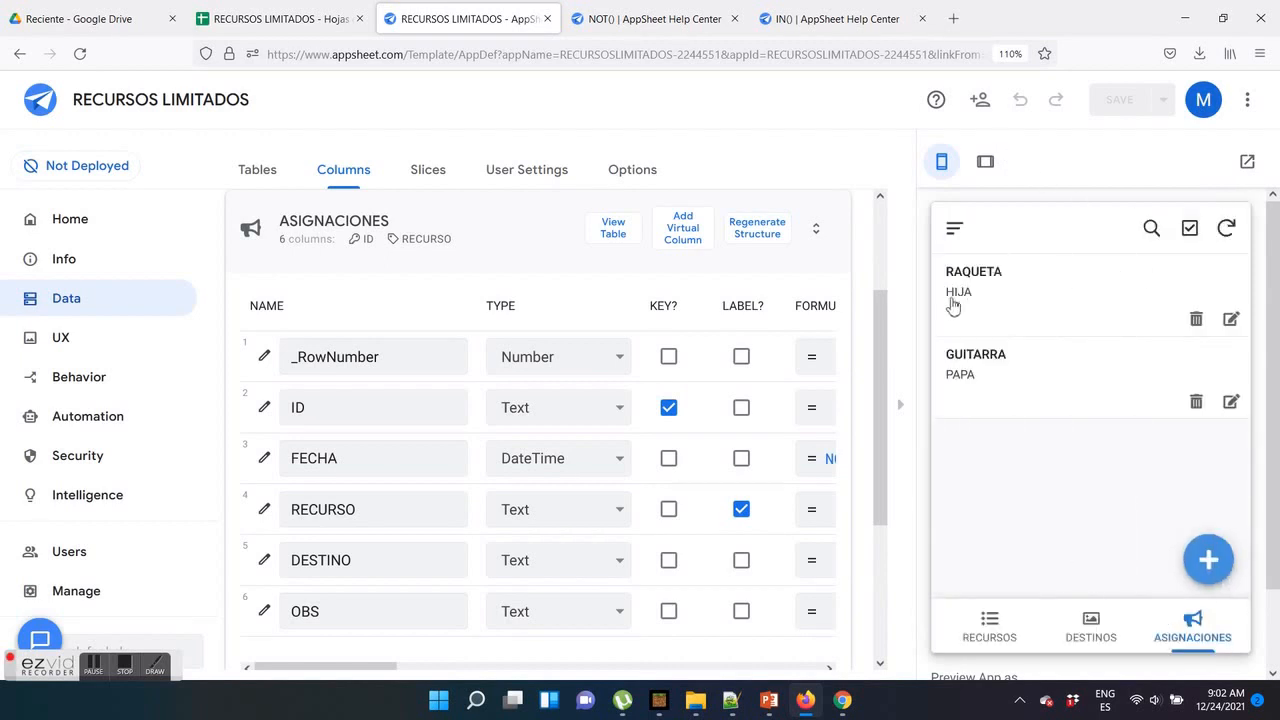
Start a new assignment in the app preview and choose TABLET as RECURSO
left_click(1208, 559)
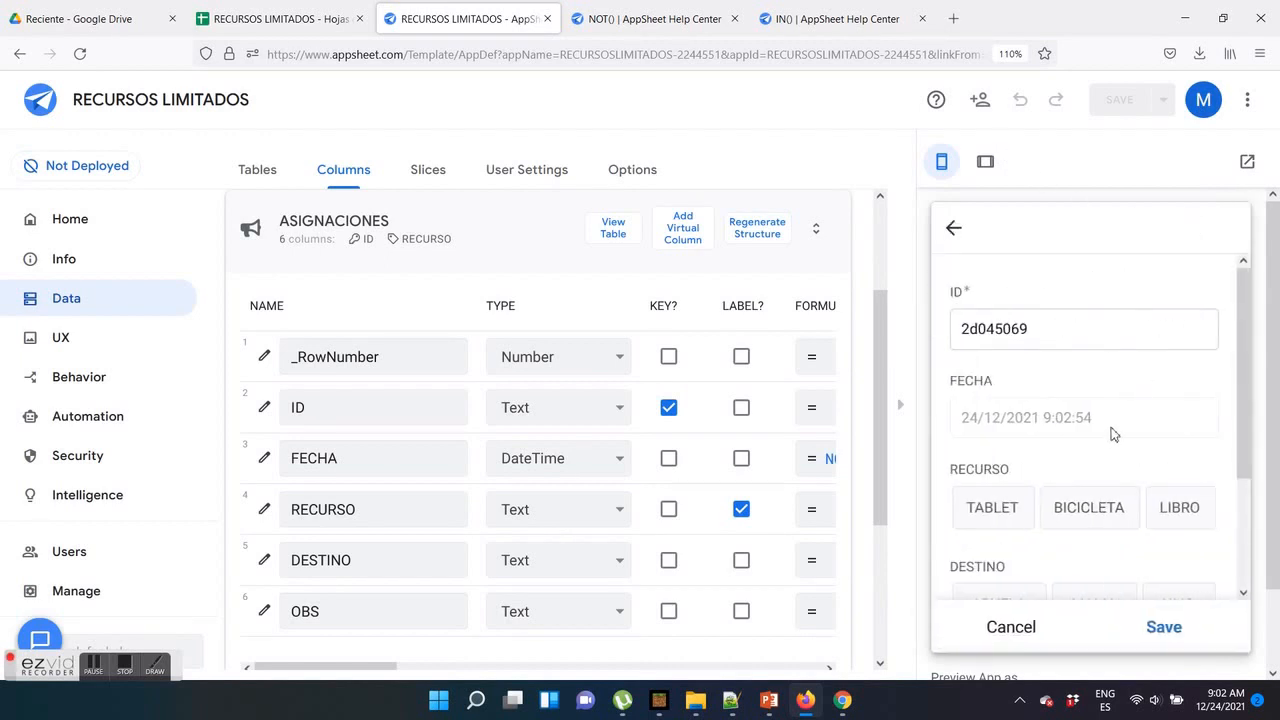
scroll(1080, 440, "down", 2)
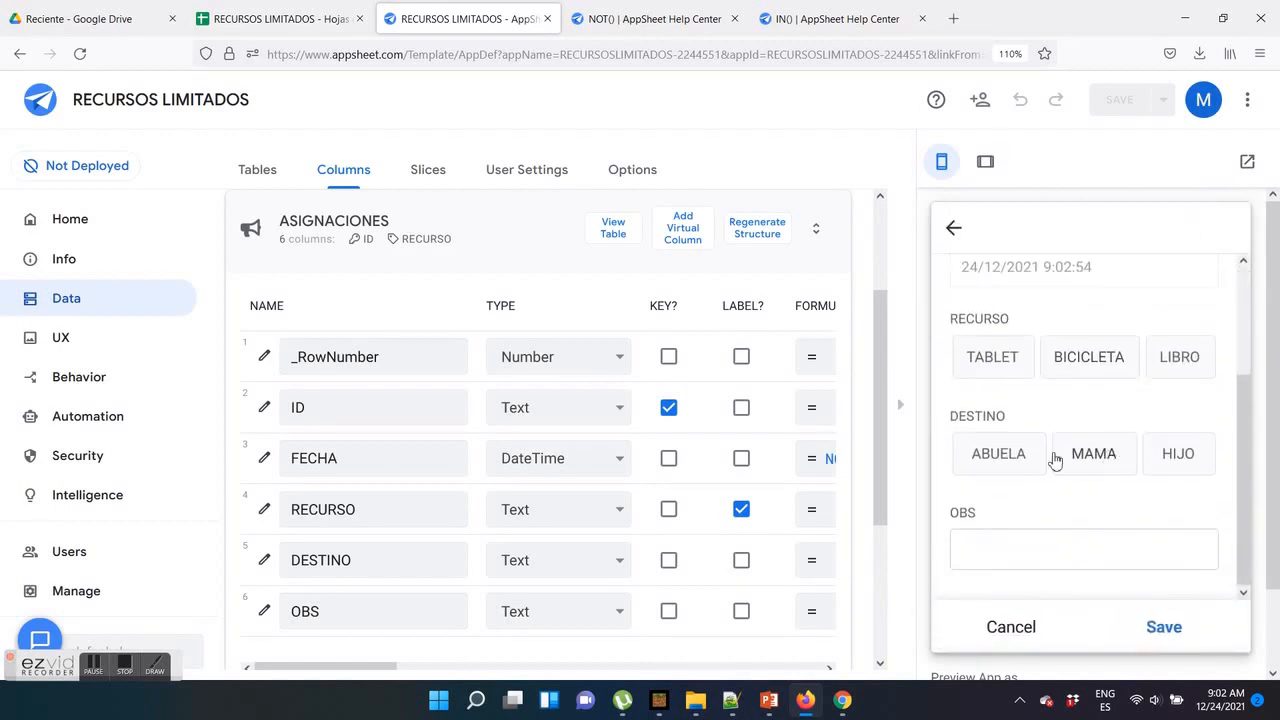
left_click(1018, 366)
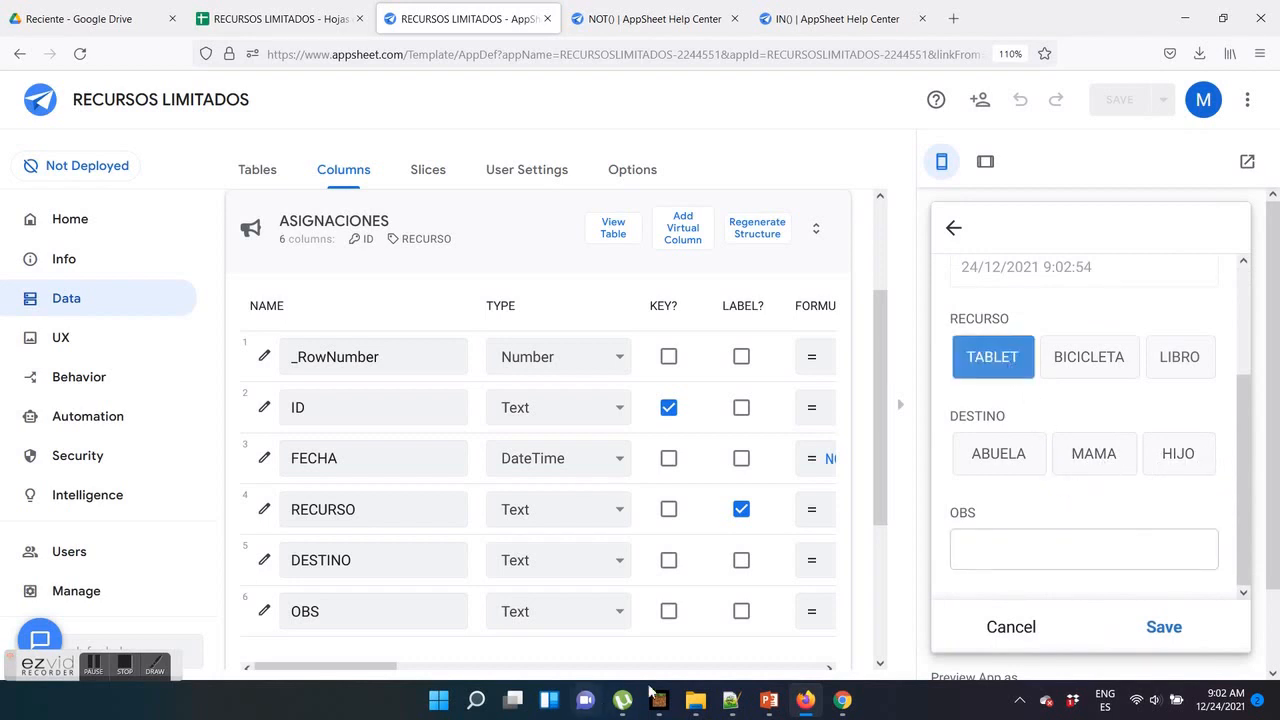
Switch to the PowerPoint slide and check which destination is linked to TABLET
left_click(768, 702)
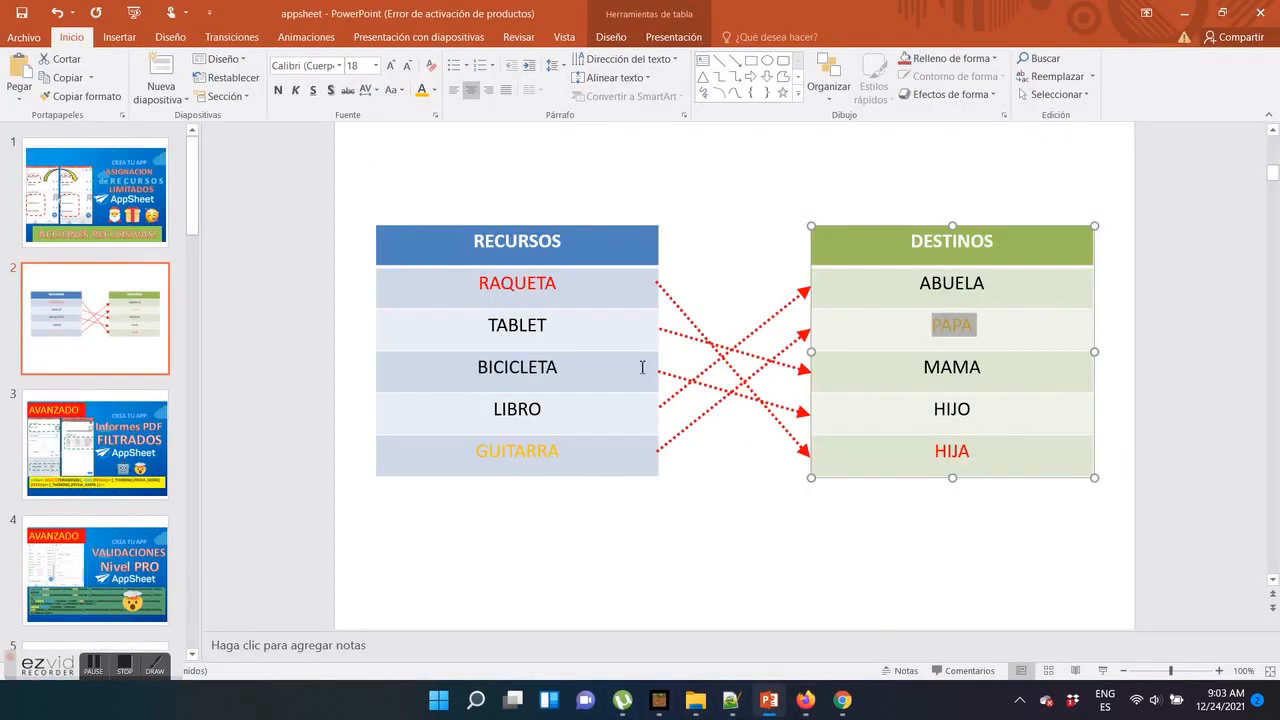
left_click_drag(485, 325, 551, 328)
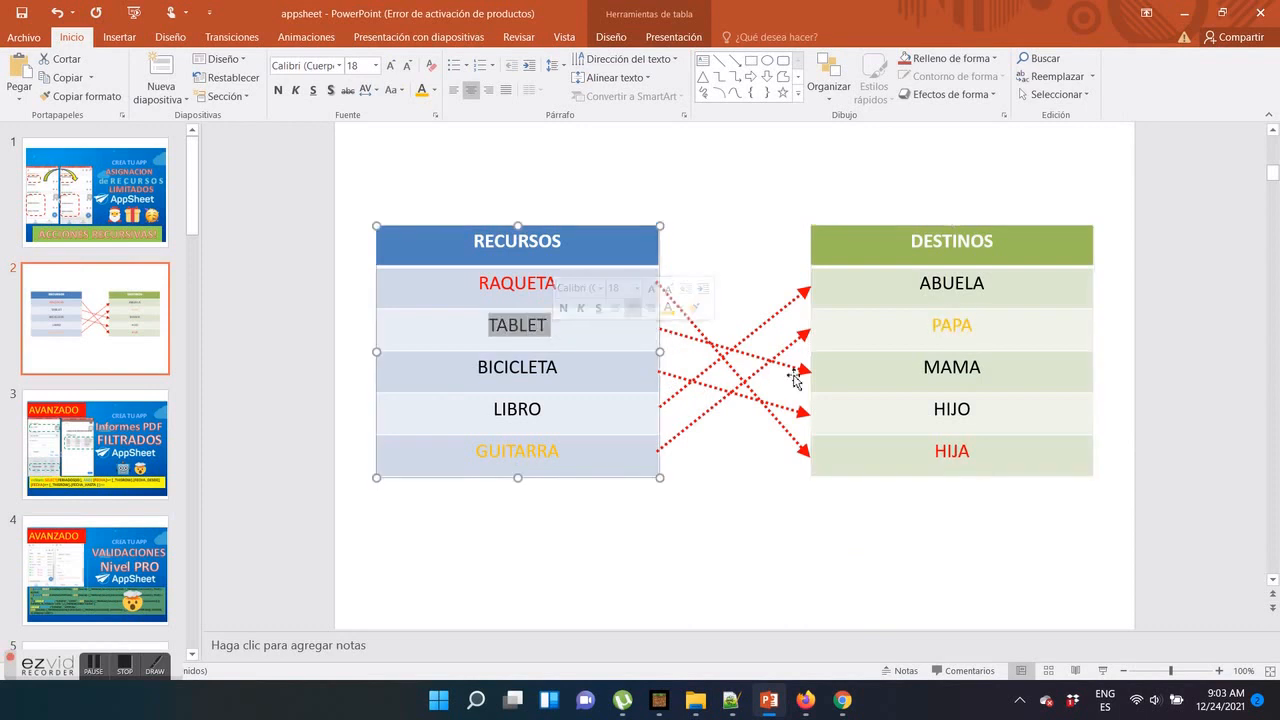
left_click_drag(921, 367, 969, 377)
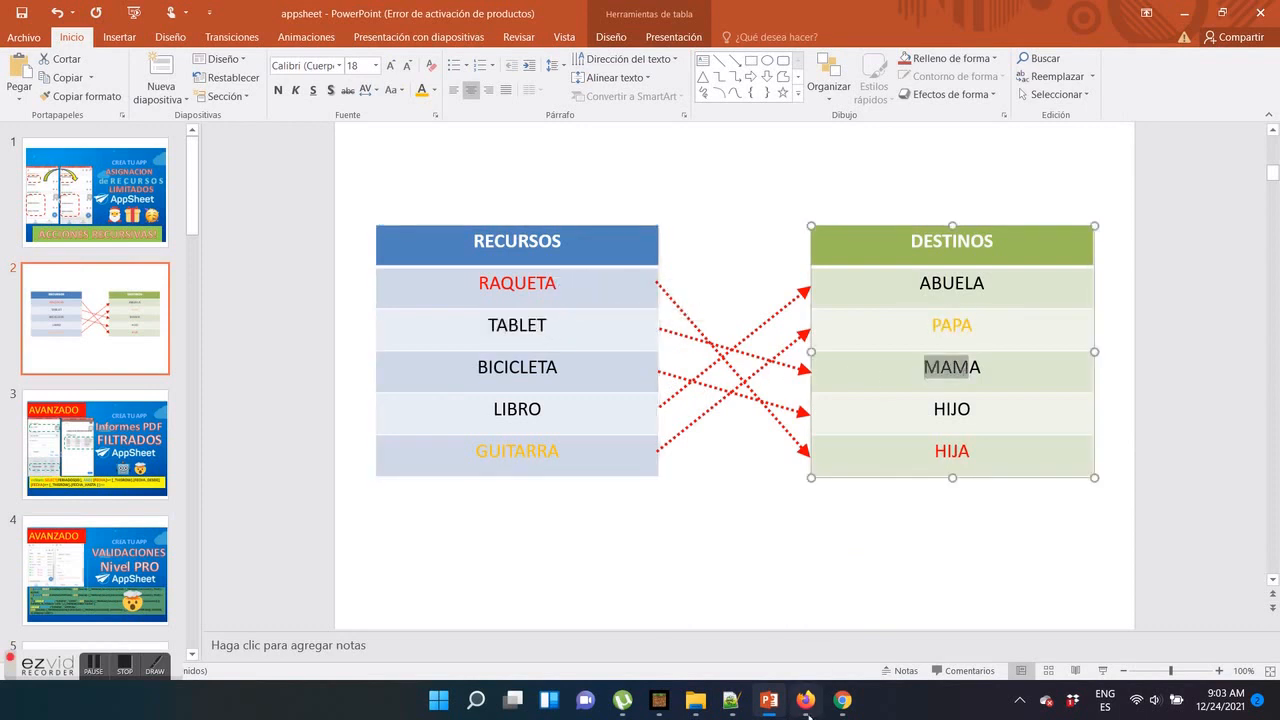
Return to the AppSheet preview, set the TABLET assignment's DESTINO to MAMA and OBS to LISTO!, and save it
left_click(805, 700)
left_click(1088, 455)
left_click(1030, 557)
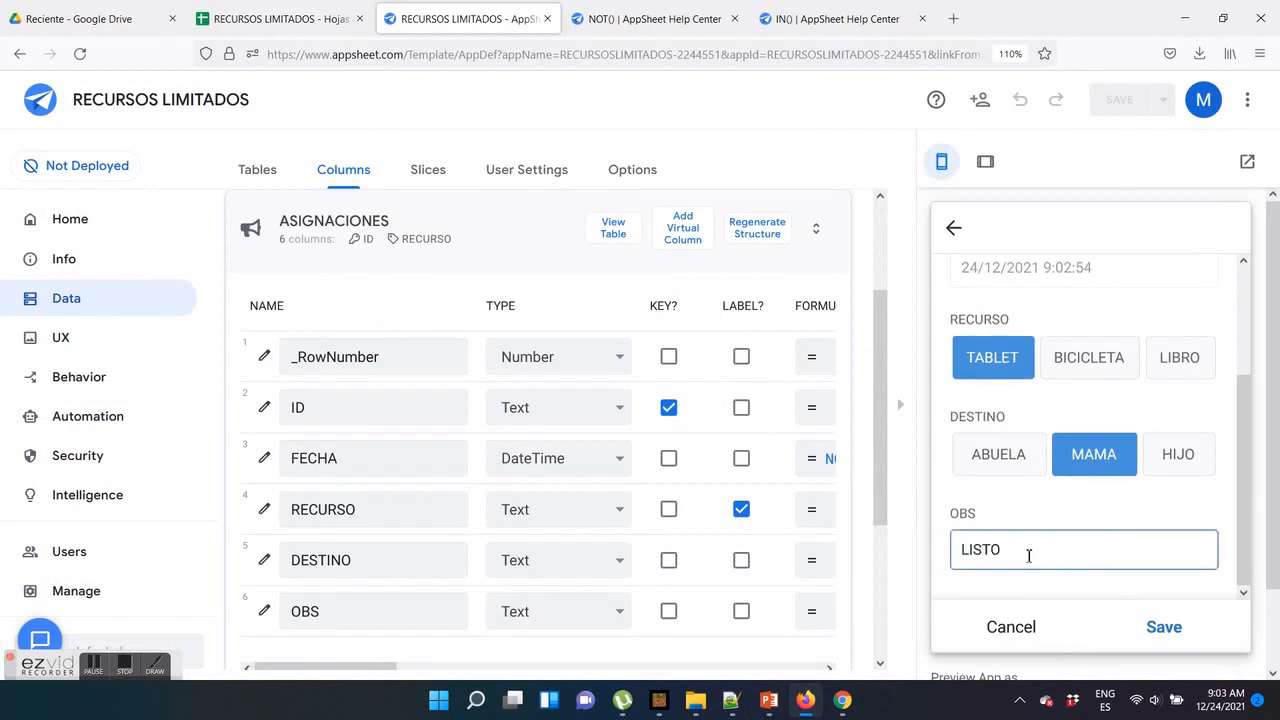
left_click(1164, 540)
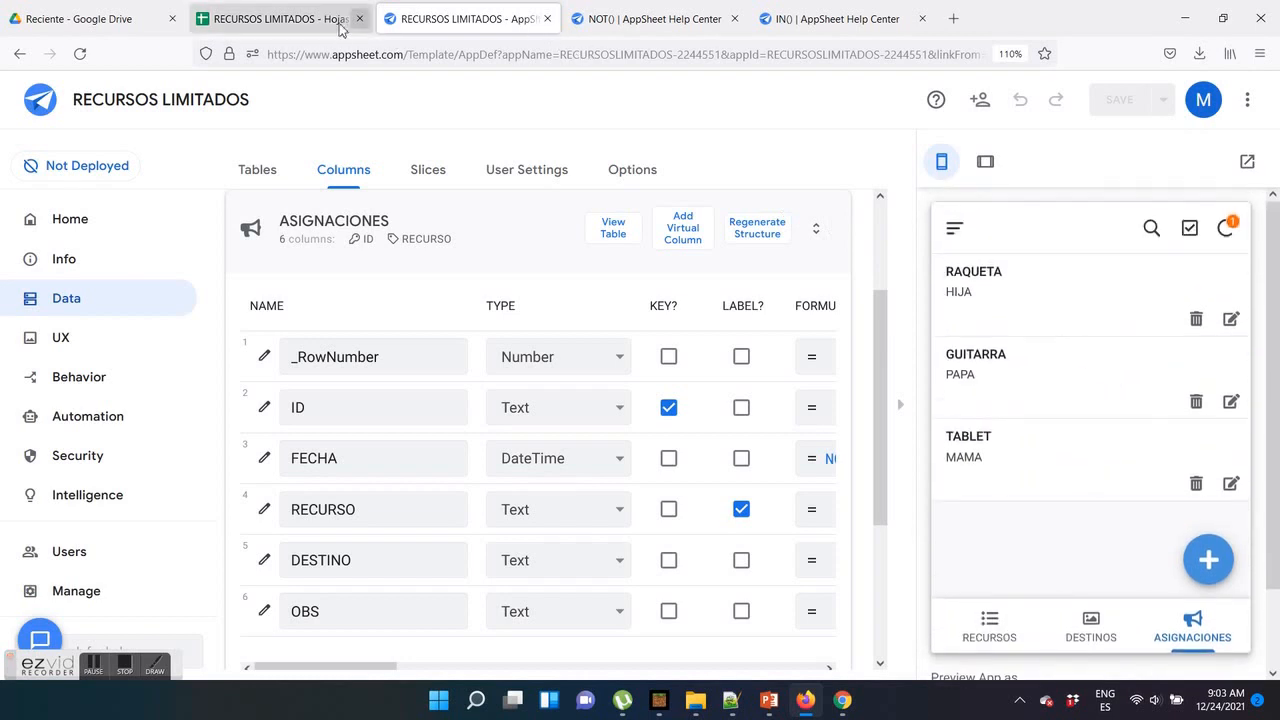
Check in the ASIGNACIONES sheet of the Google spreadsheet whether the TABLET assignment has been recorded with its destination and note
left_click(296, 20)
left_click(295, 315)
left_click(393, 323)
left_click(519, 323)
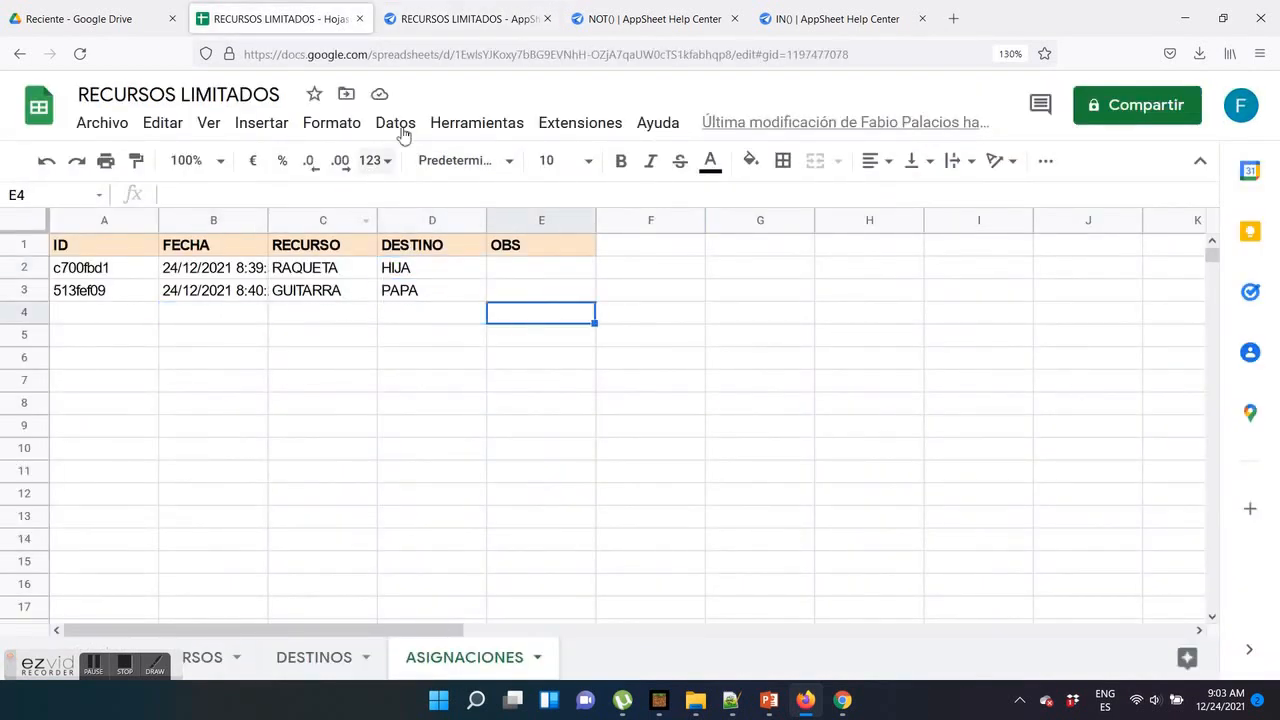
left_click(490, 22)
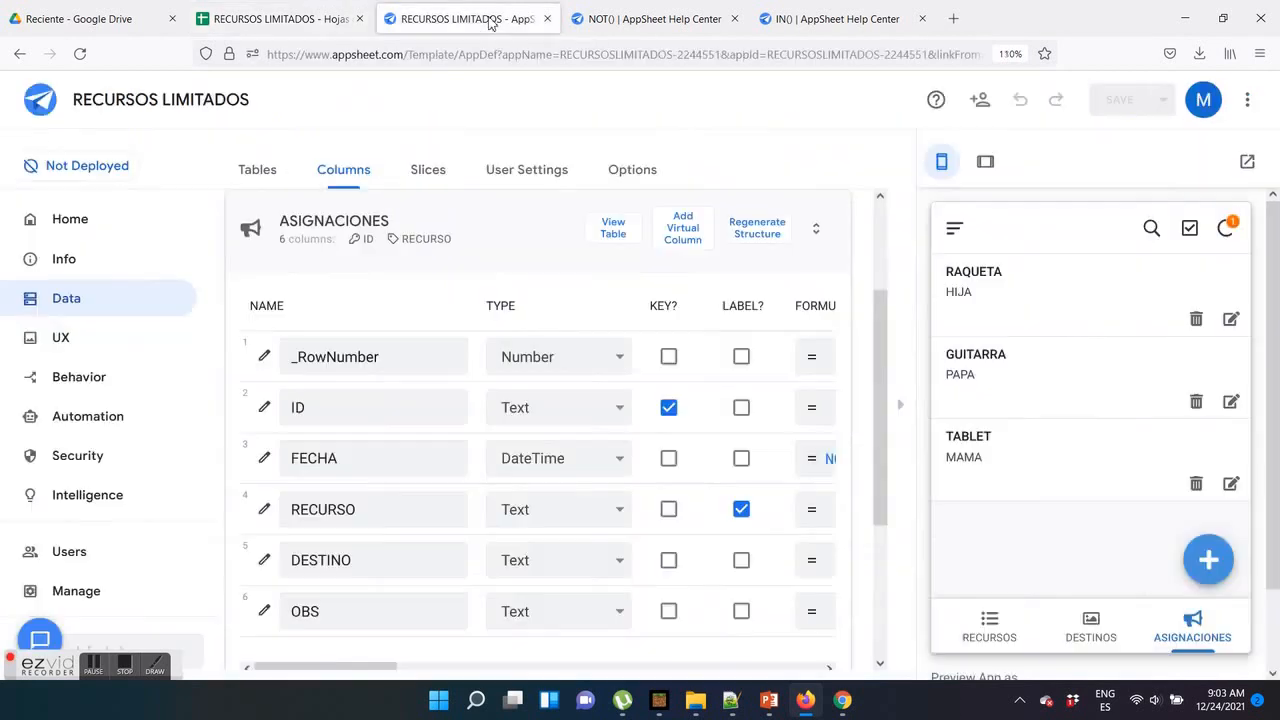
left_click(300, 18)
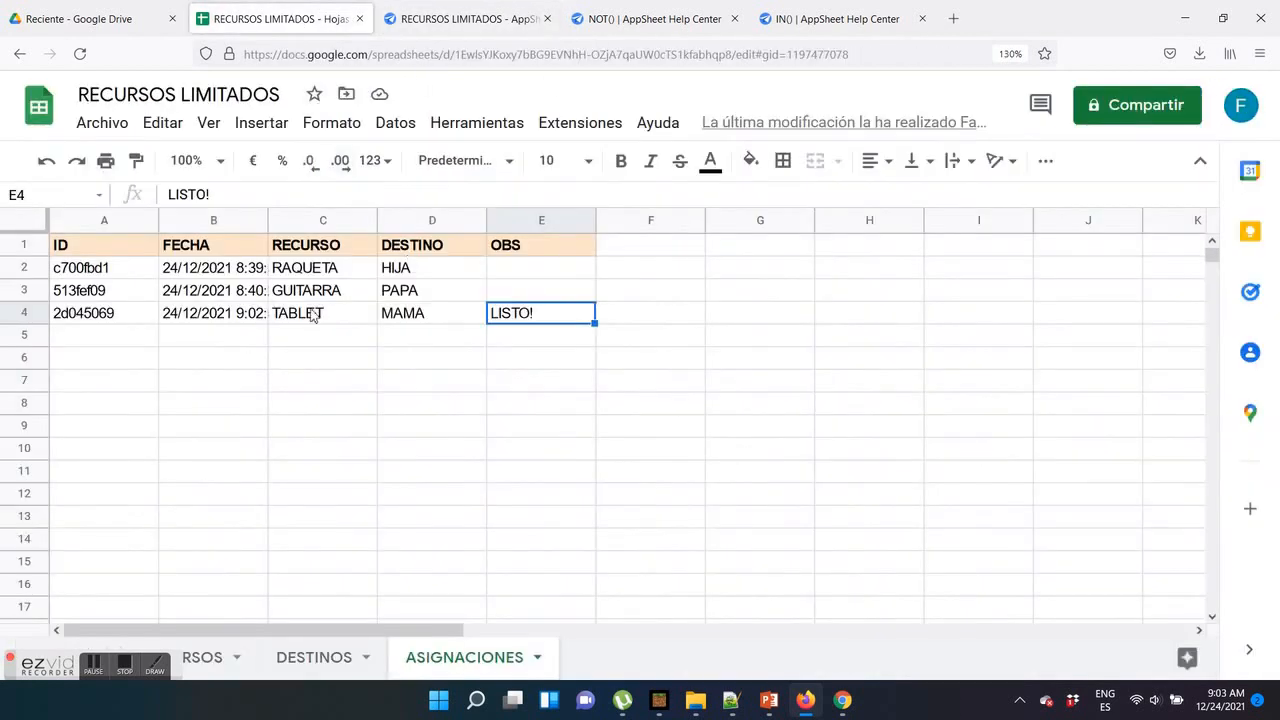
left_click(401, 316)
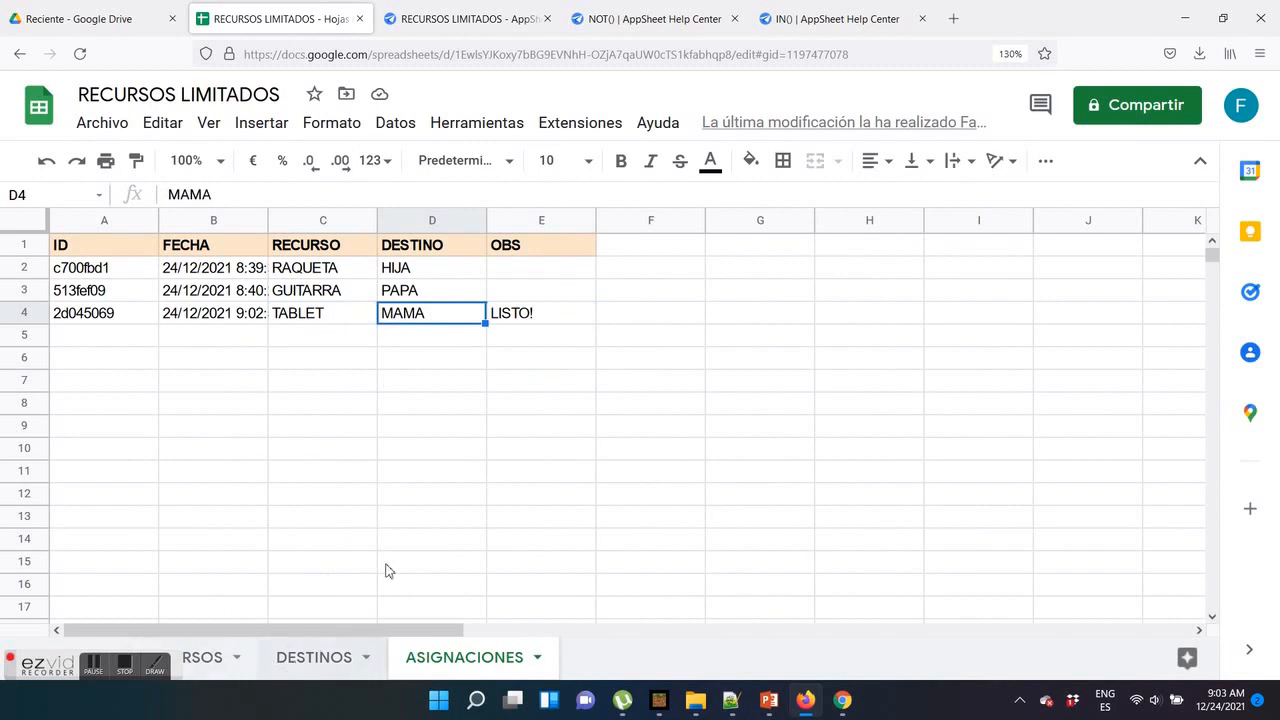
Back in AppSheet, check the RECURSO and DESTINO options offered by a new assignment, trying BICICLETA, LIBRO, ABUELA and HIJO, and cancel the form
left_click(485, 20)
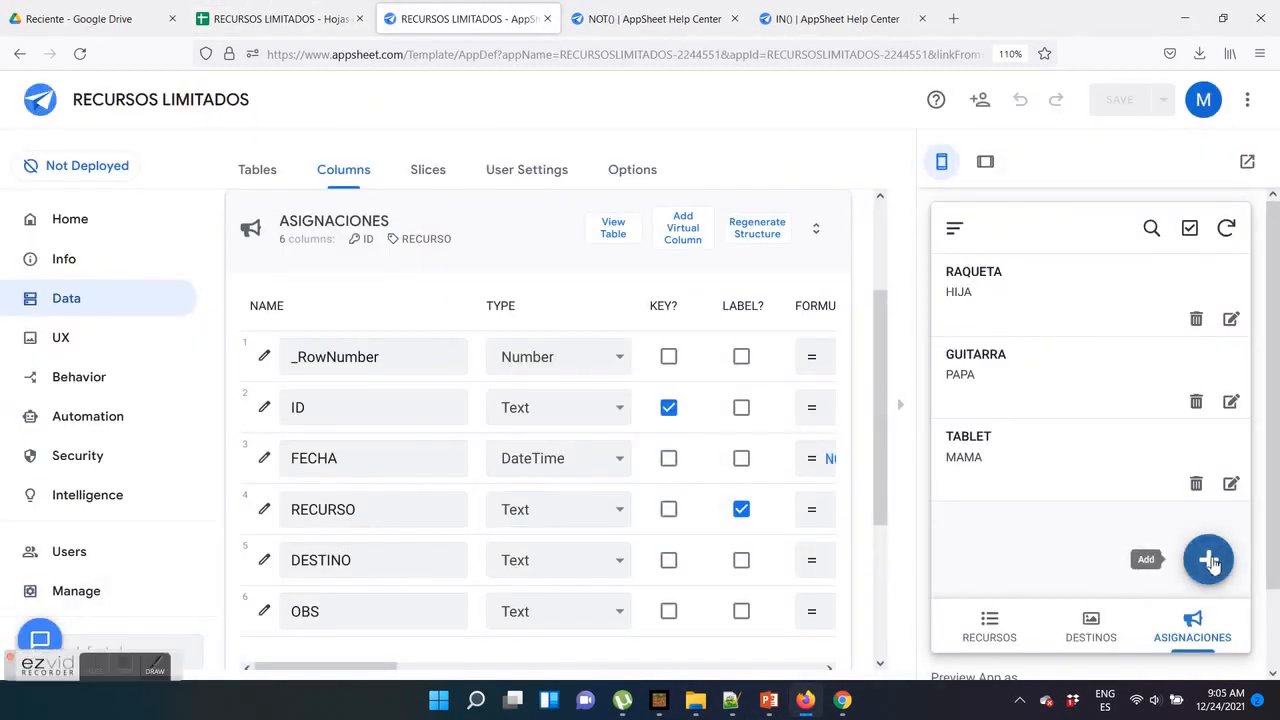
left_click(1209, 560)
scroll(1090, 430, "down", 2)
left_click(1062, 368)
left_click(1137, 371)
left_click(1052, 468)
left_click(1137, 468)
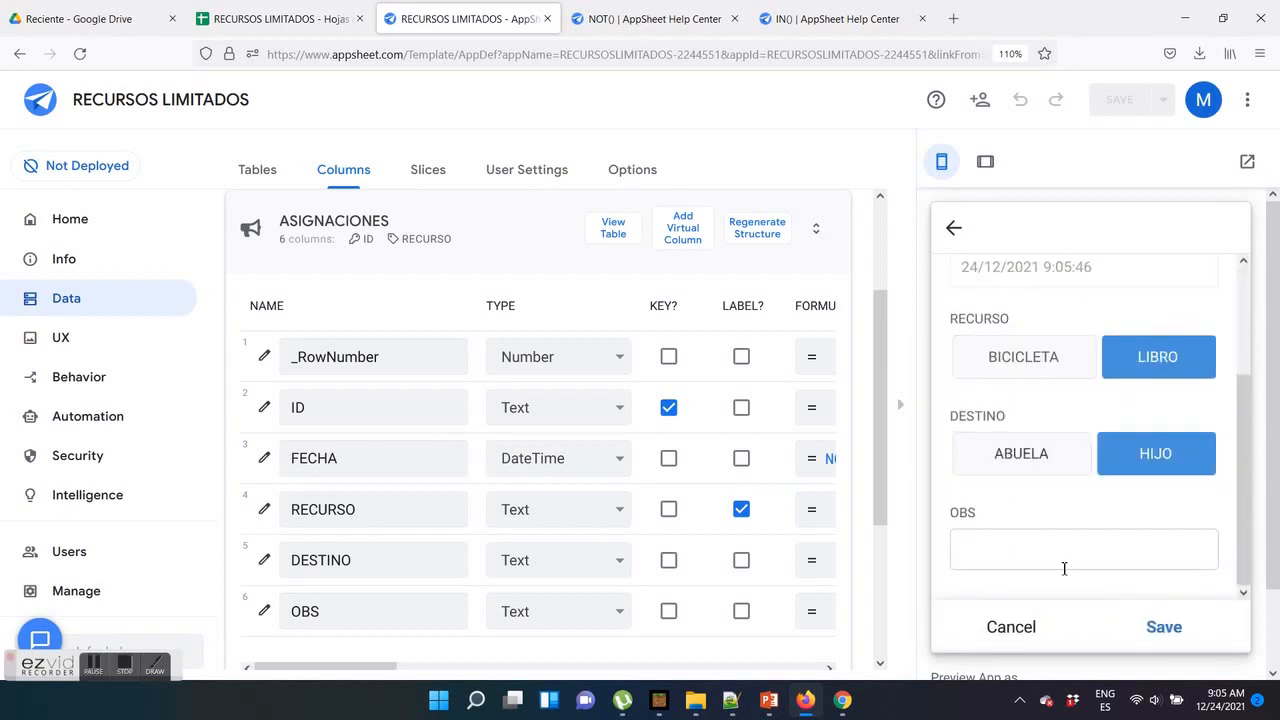
left_click(1030, 628)
left_click(1175, 425)
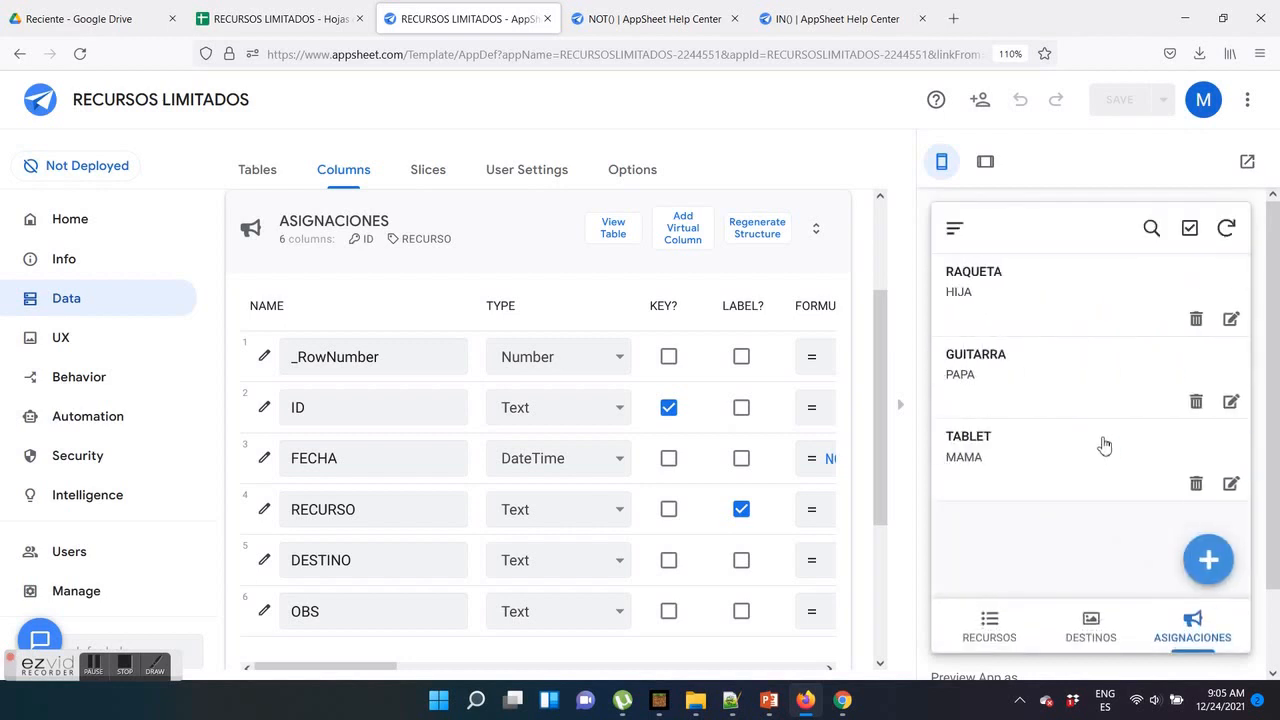